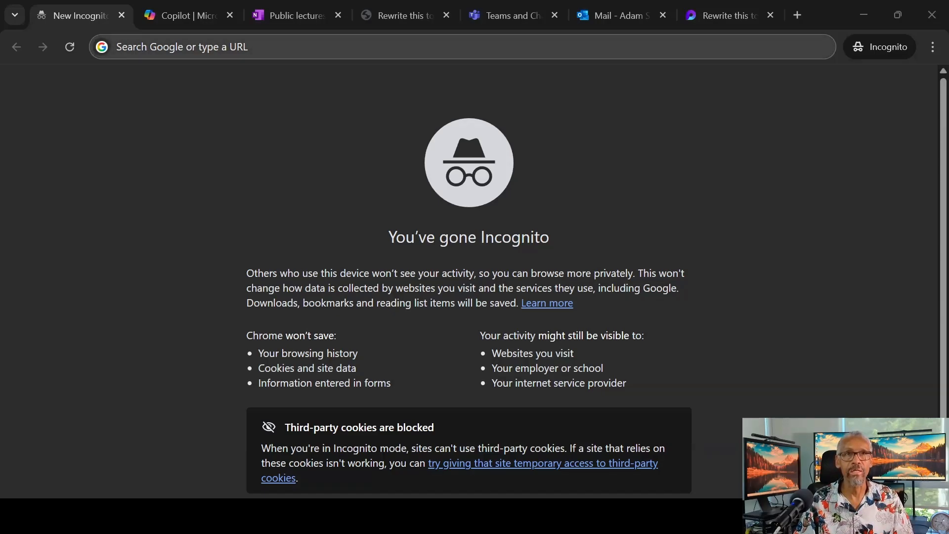
pyautogui.click(467, 46)
pyautogui.write('https://www.microsoft365.com/')
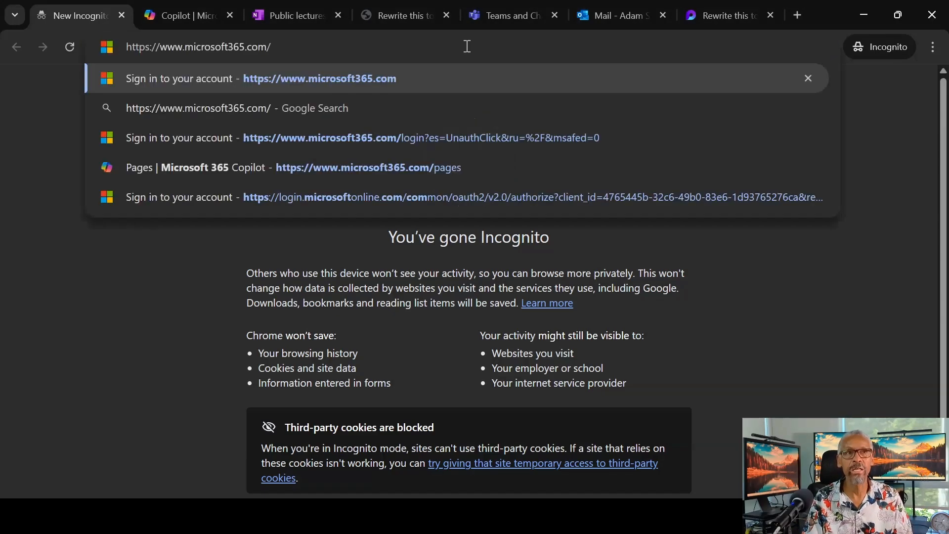
pyautogui.press('Return')
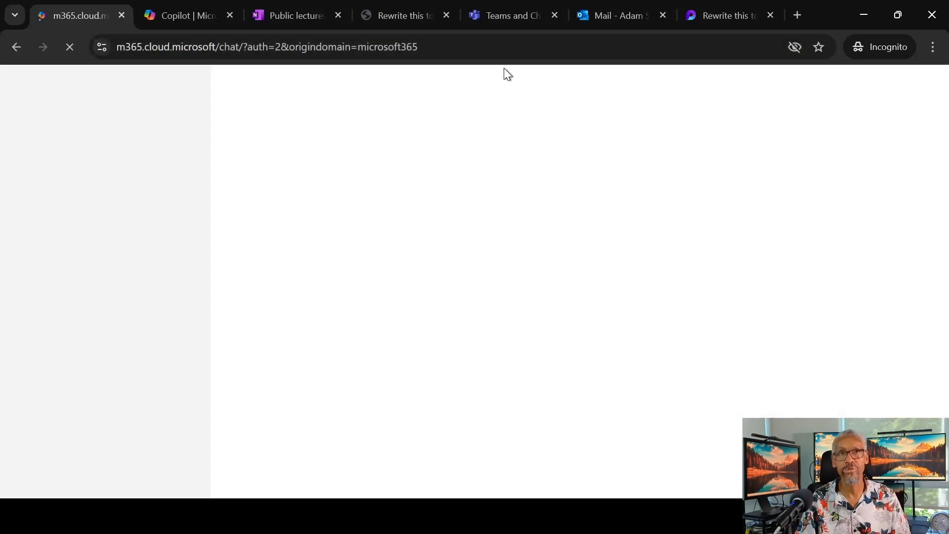
# Inspect the page's full web address, highlighting the "microsoft" and "cloud" parts of the domain.
pyautogui.click(187, 48)
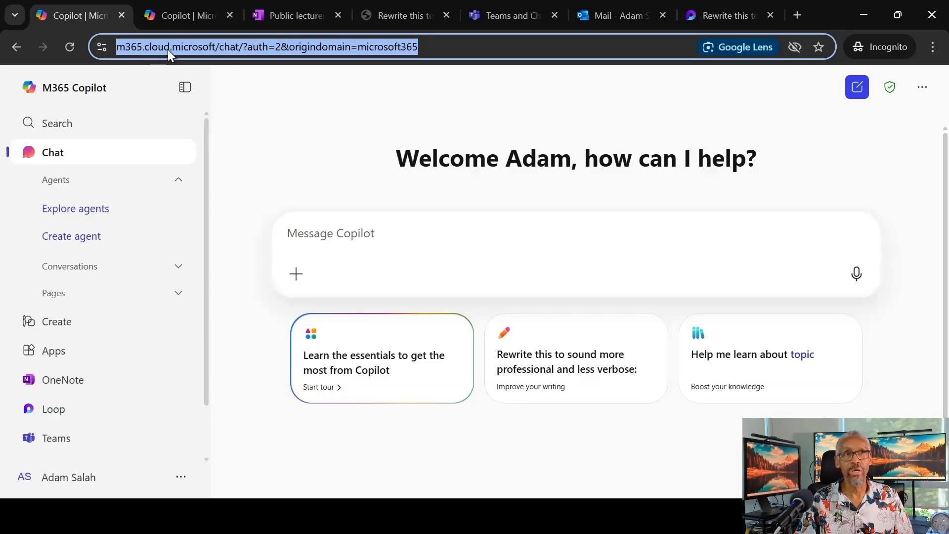
pyautogui.click(215, 43)
pyautogui.doubleClick(206, 47)
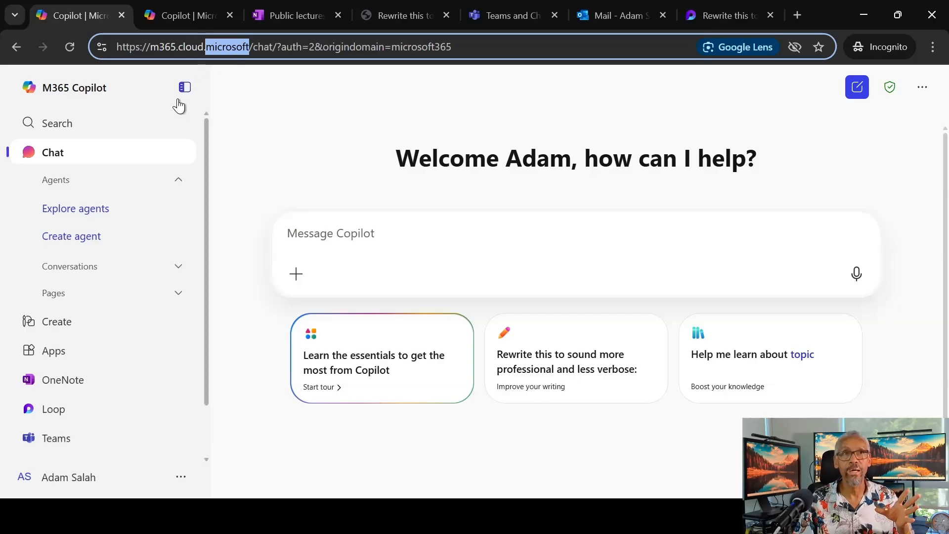
pyautogui.doubleClick(188, 45)
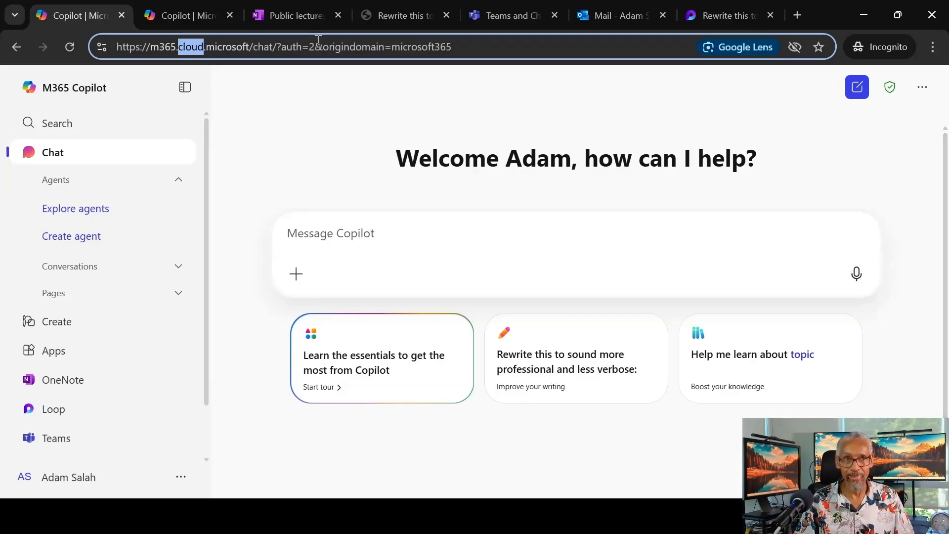
pyautogui.click(292, 108)
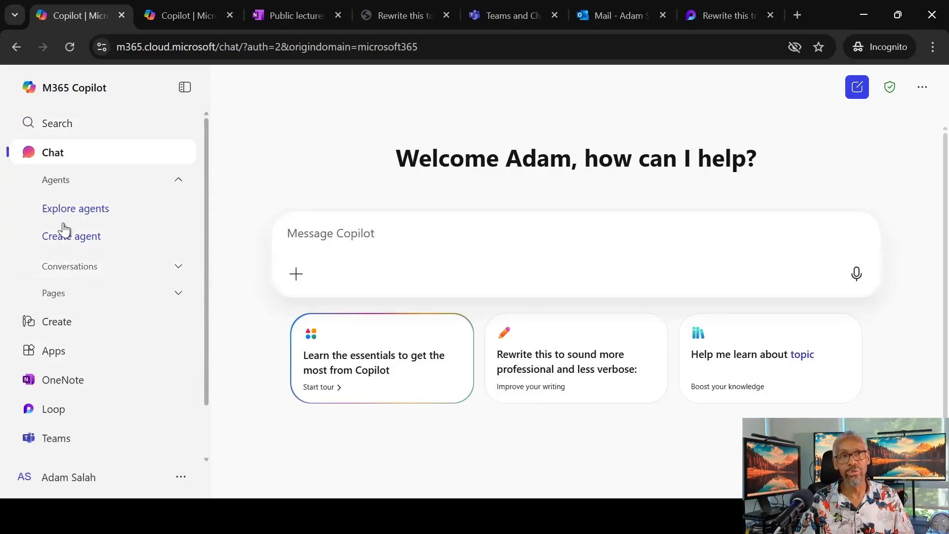
# Review the M365 Copilot navigation entries and open the Apps page.
pyautogui.scroll(-2, 67, 225)
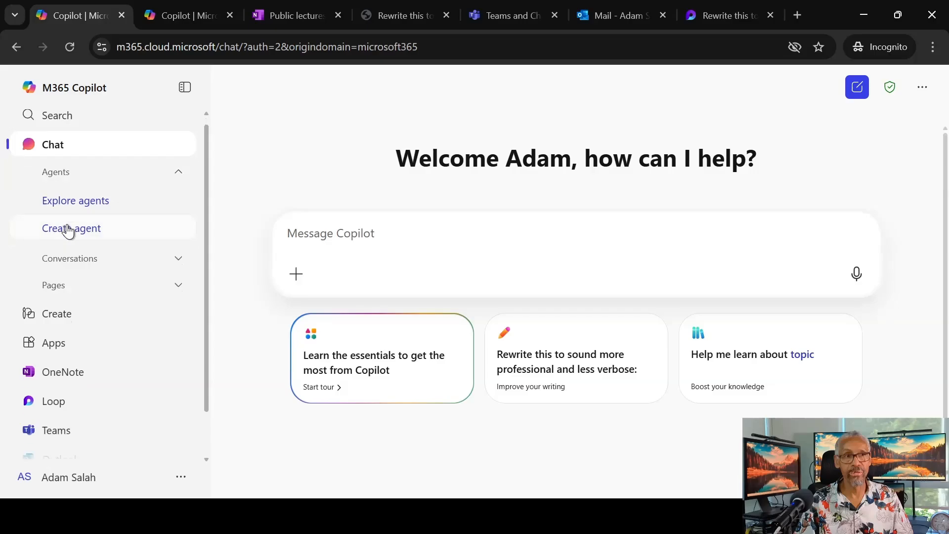
pyautogui.scroll(2, 65, 296)
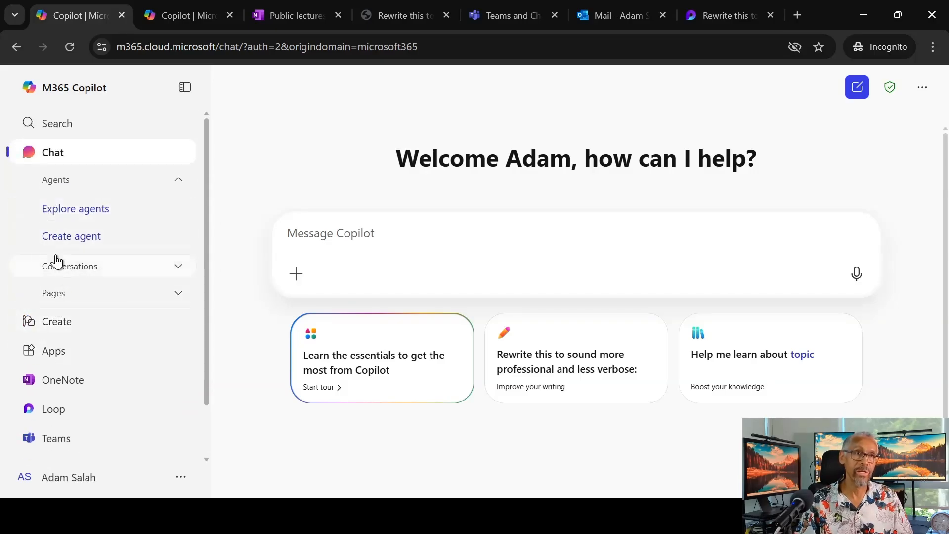
pyautogui.scroll(-2, 84, 326)
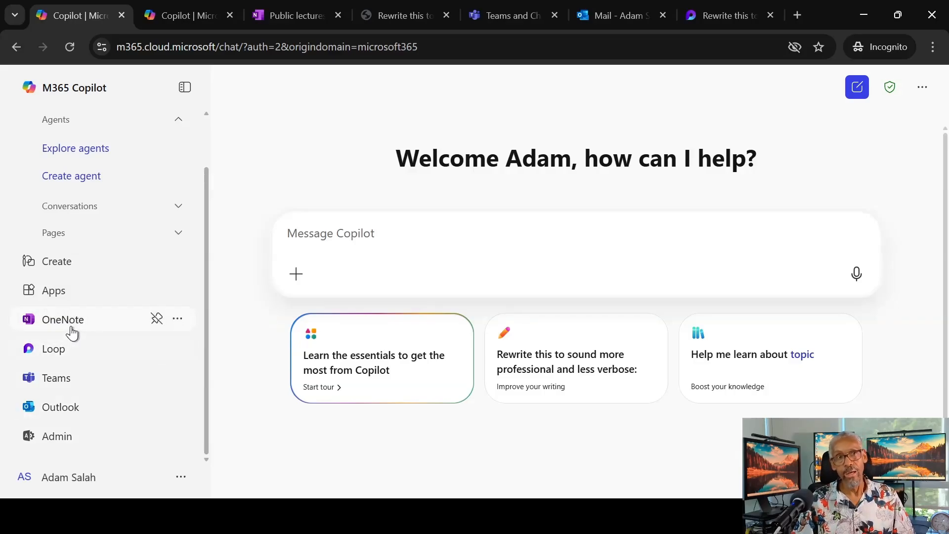
pyautogui.scroll(2, 60, 336)
pyautogui.click(58, 352)
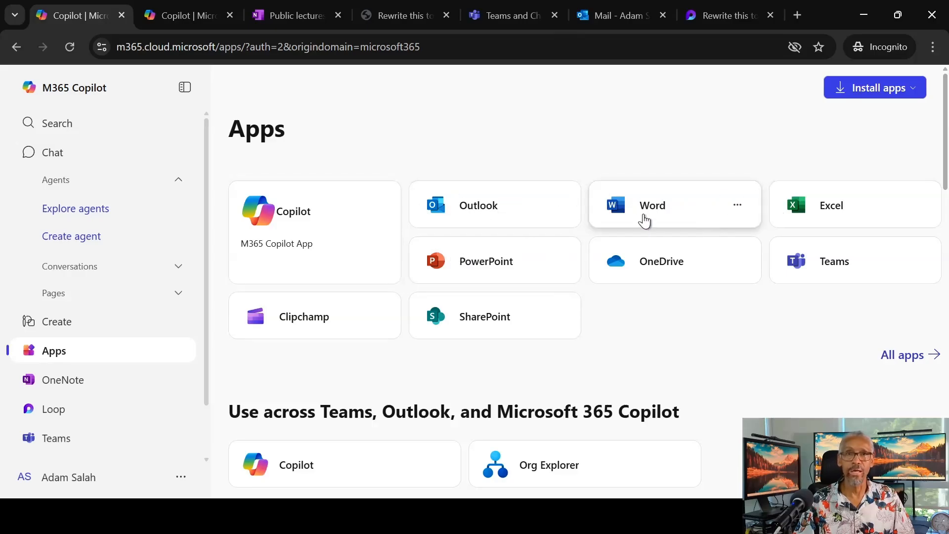
# Open the complete list of all apps and look through the available Microsoft 365 and other apps.
pyautogui.click(905, 356)
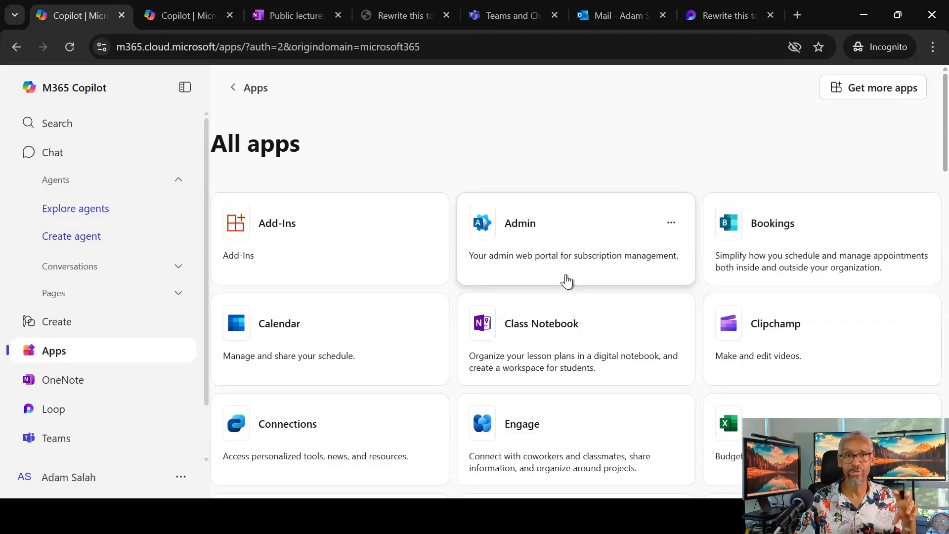
pyautogui.scroll(-20, 566, 280)
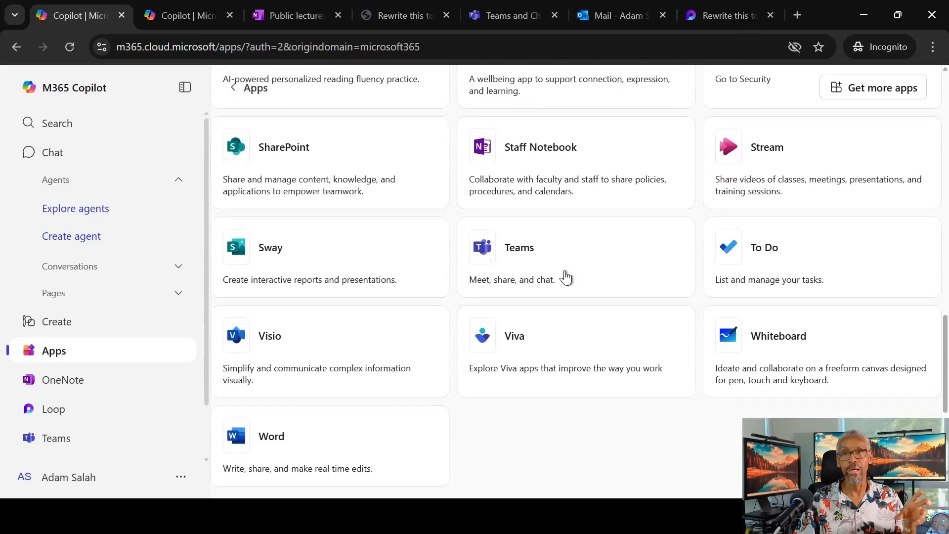
pyautogui.scroll(9, 567, 278)
pyautogui.scroll(-15, 567, 278)
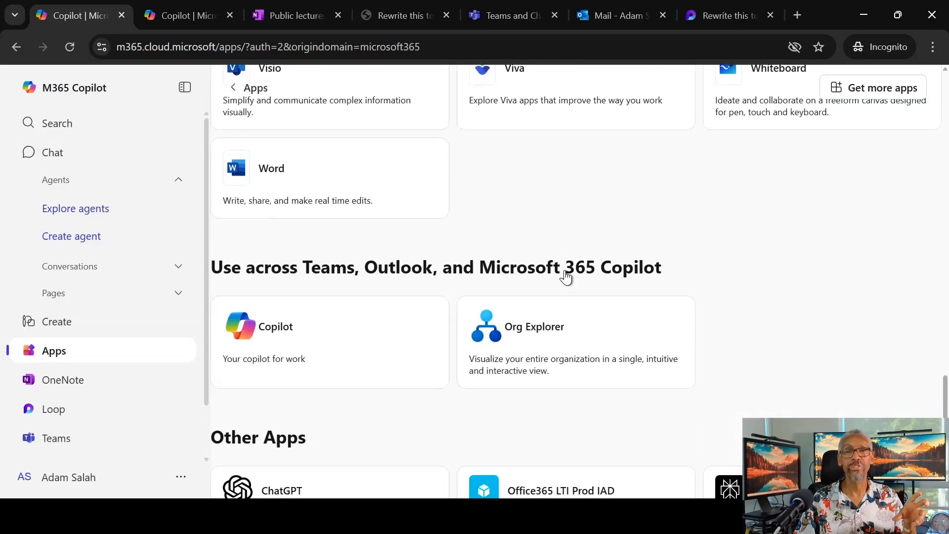
pyautogui.scroll(18, 567, 278)
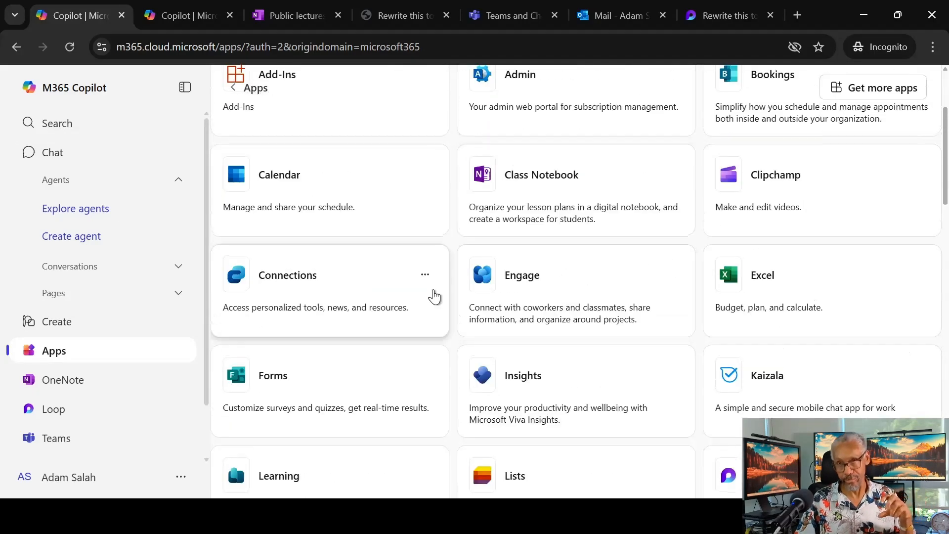
pyautogui.scroll(3, 434, 297)
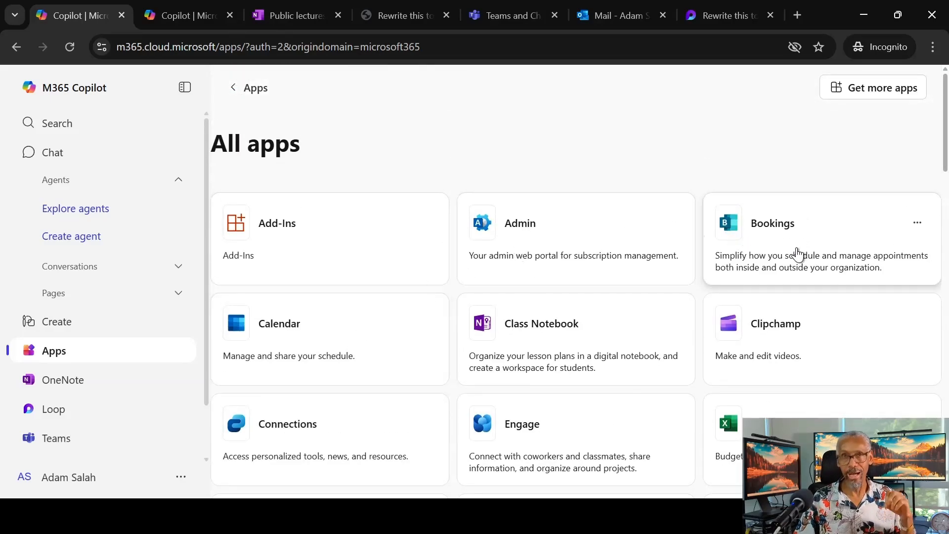
# Move Loop above OneNote among the pinned apps and pin Clipchamp to the navigation.
pyautogui.click(915, 328)
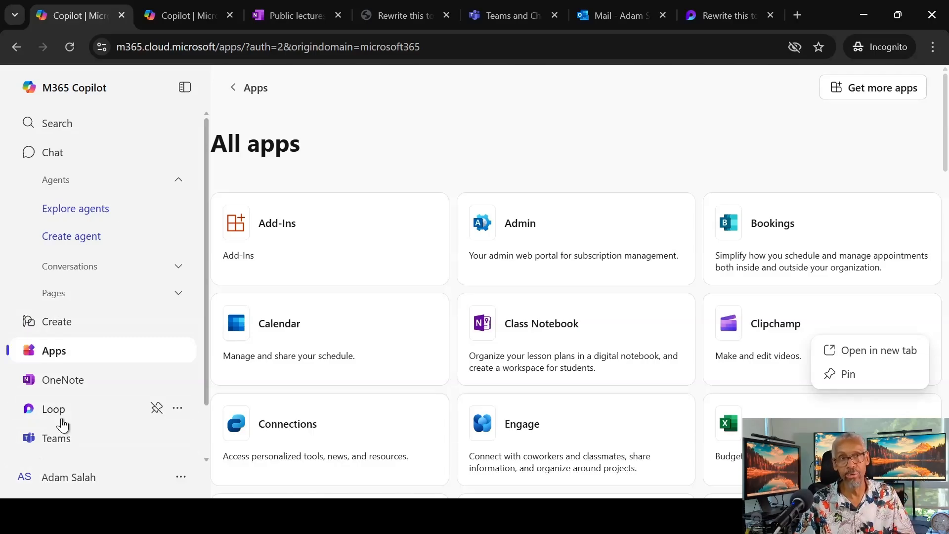
pyautogui.moveTo(62, 425); pyautogui.dragTo(69, 374)
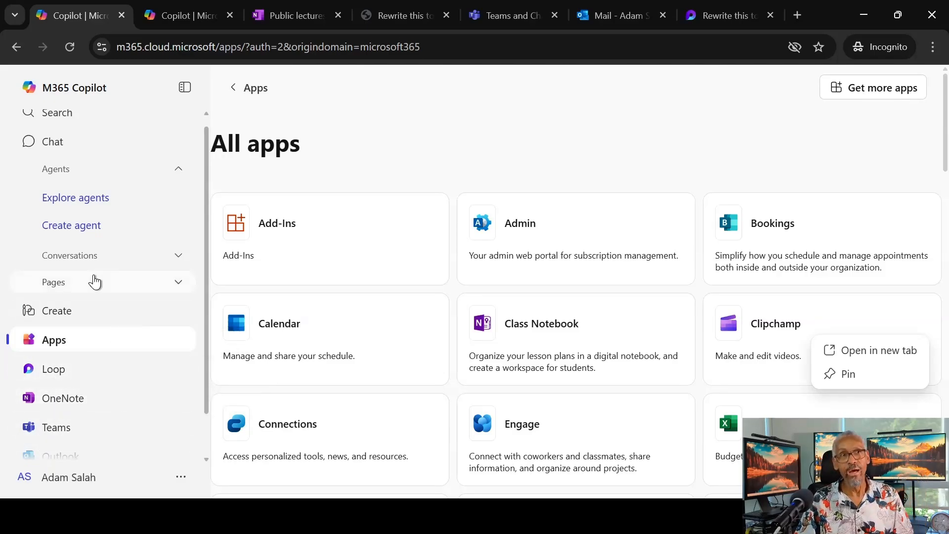
pyautogui.scroll(-1, 61, 370)
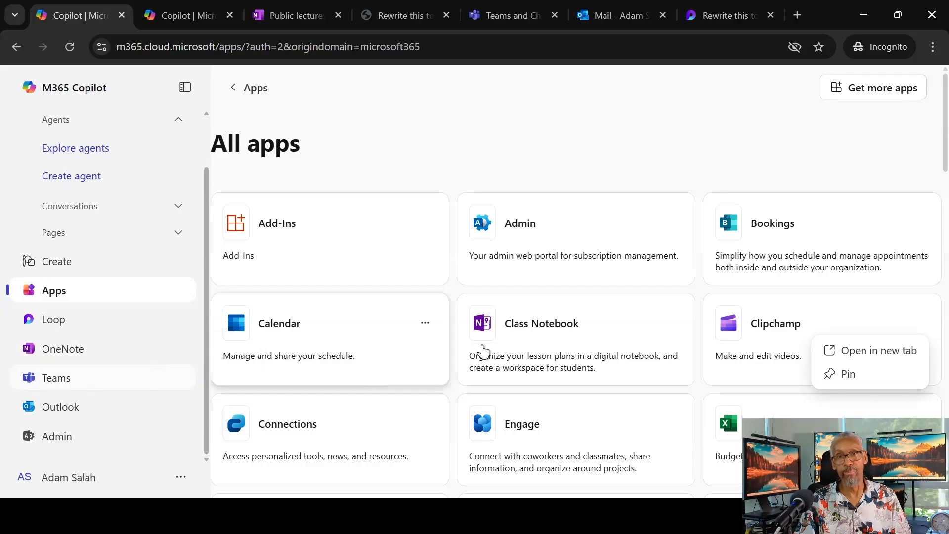
pyautogui.click(848, 373)
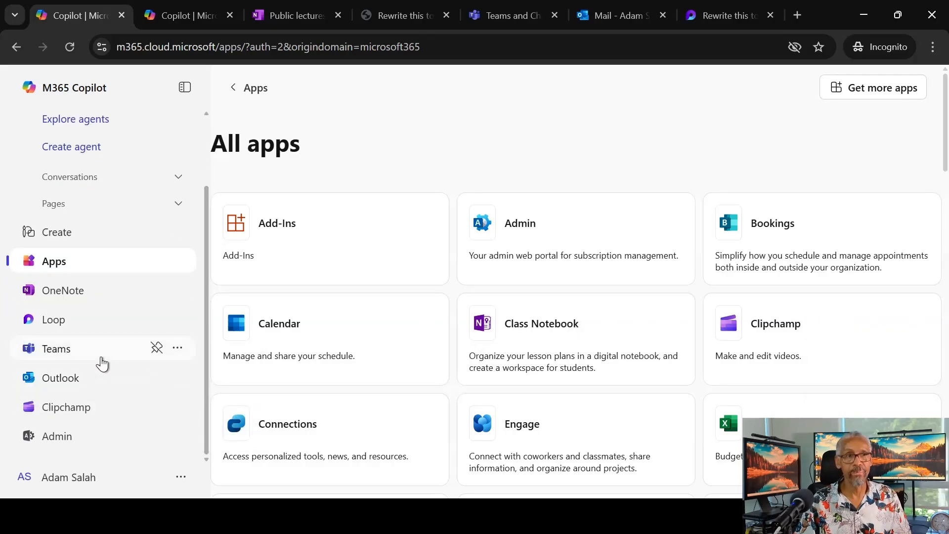
# Unpin Clipchamp from the navigation.
pyautogui.scroll(2, 102, 363)
pyautogui.hotkey('ctrl', '-')
pyautogui.hotkey('ctrl', '-')
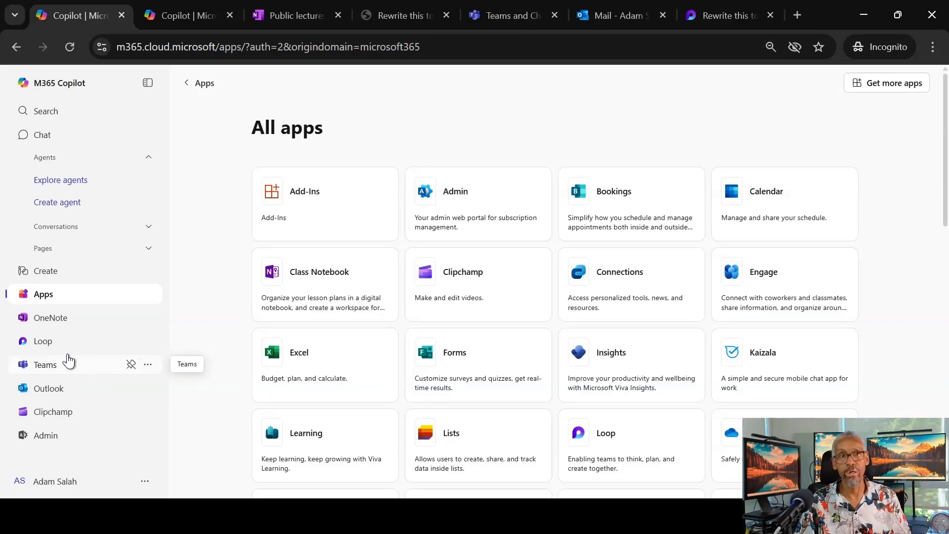
pyautogui.hotkey('ctrl', '+')
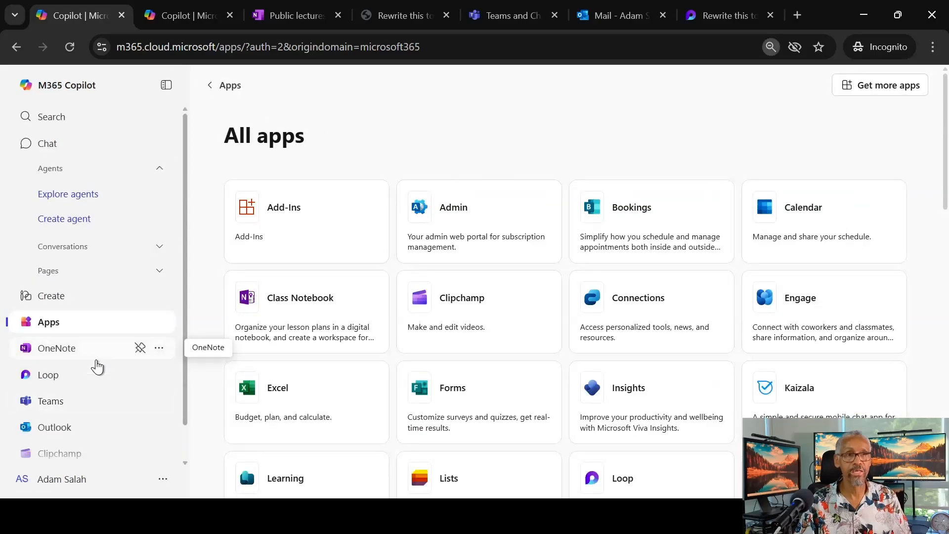
pyautogui.scroll(-2, 98, 366)
pyautogui.scroll(2, 97, 366)
pyautogui.scroll(-1, 84, 427)
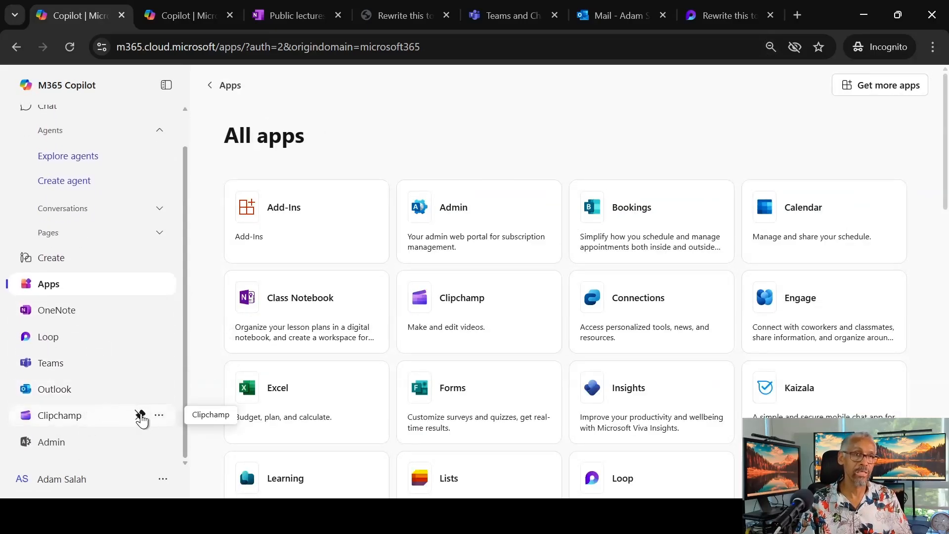
pyautogui.click(140, 414)
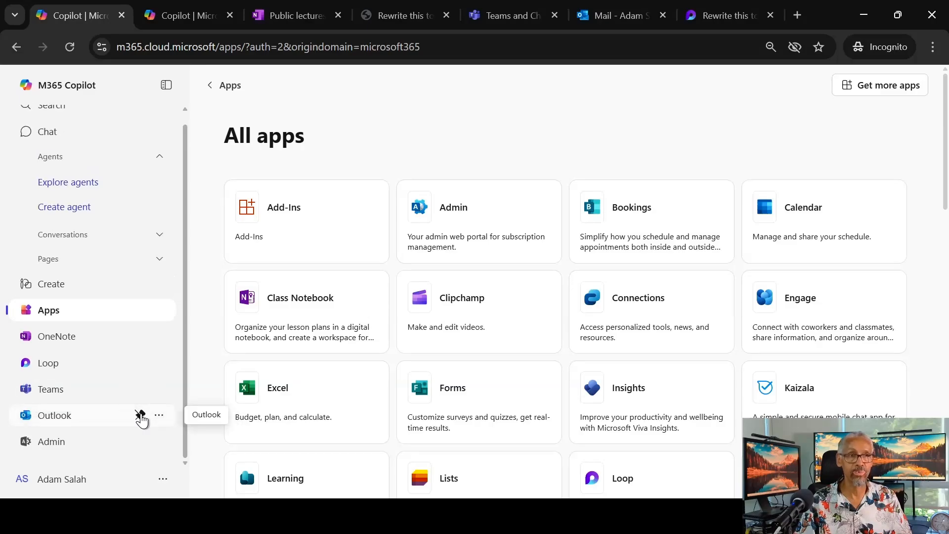
# Switch to Teams and insert a Loop paragraph component into the new post in the General channel.
pyautogui.scroll(-5, 737, 356)
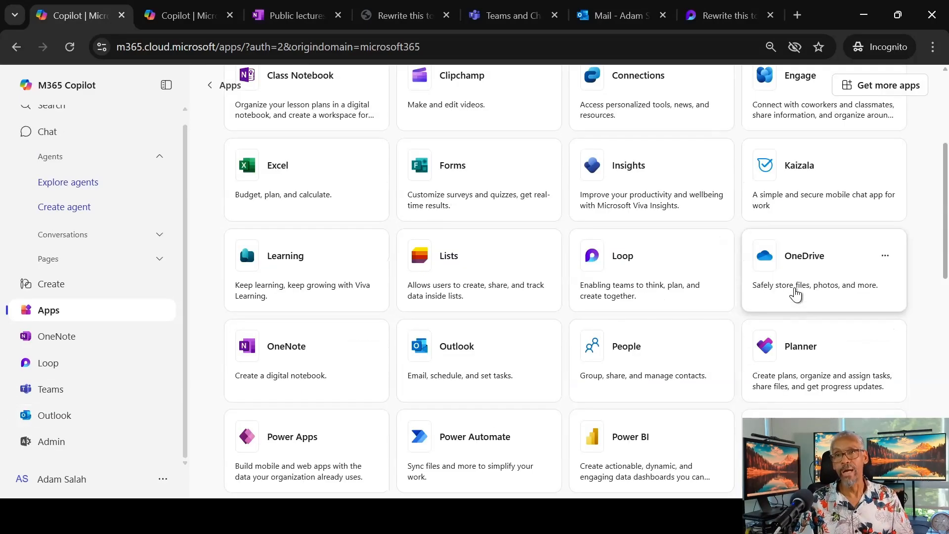
pyautogui.scroll(5, 788, 269)
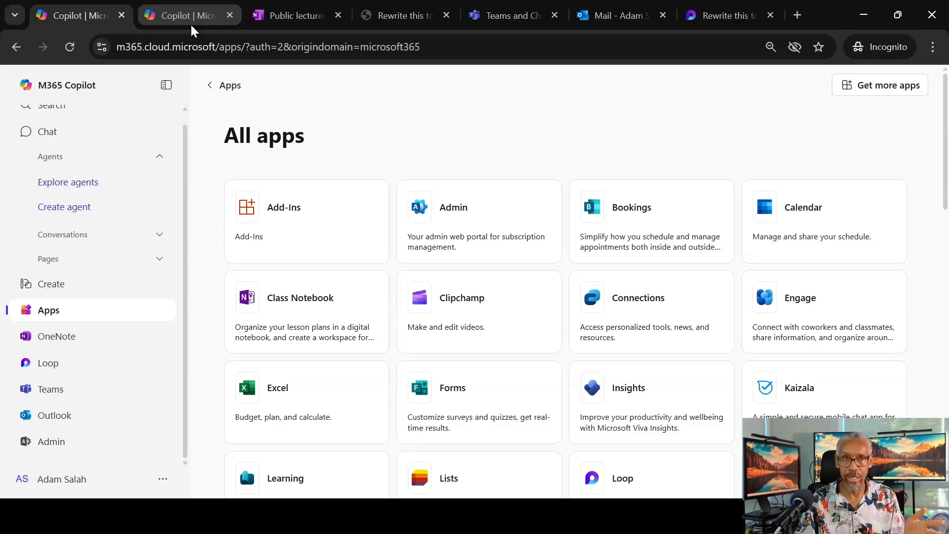
pyautogui.click(503, 16)
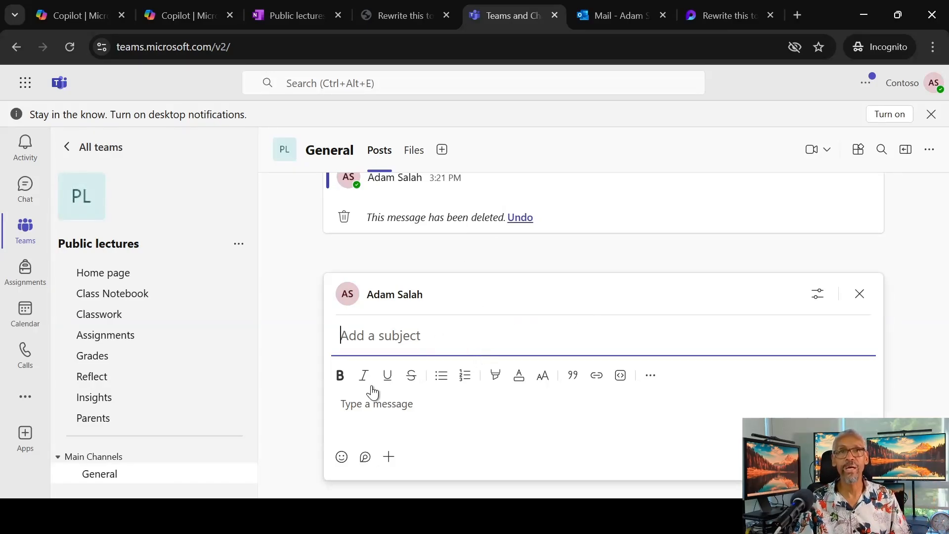
pyautogui.click(366, 458)
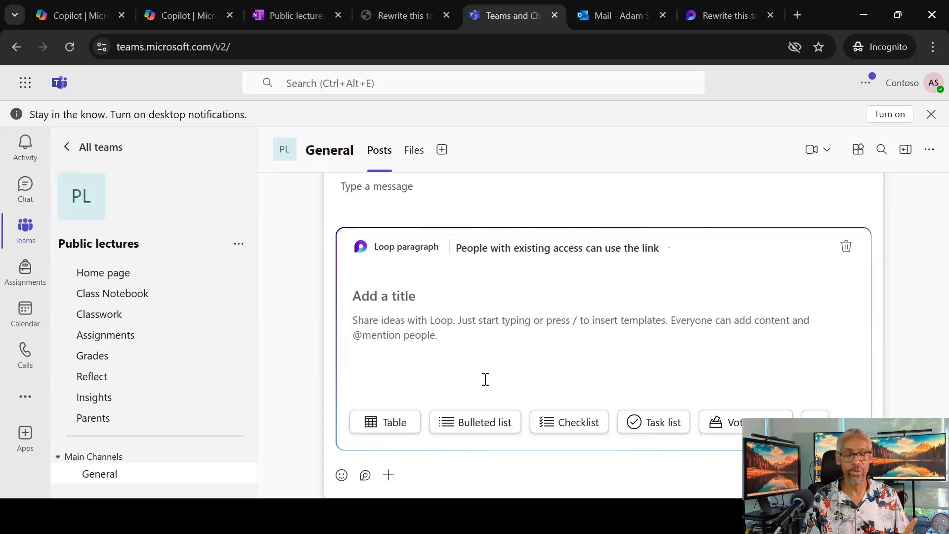
# Title the Loop paragraph "This is a test".
pyautogui.write('This is test')
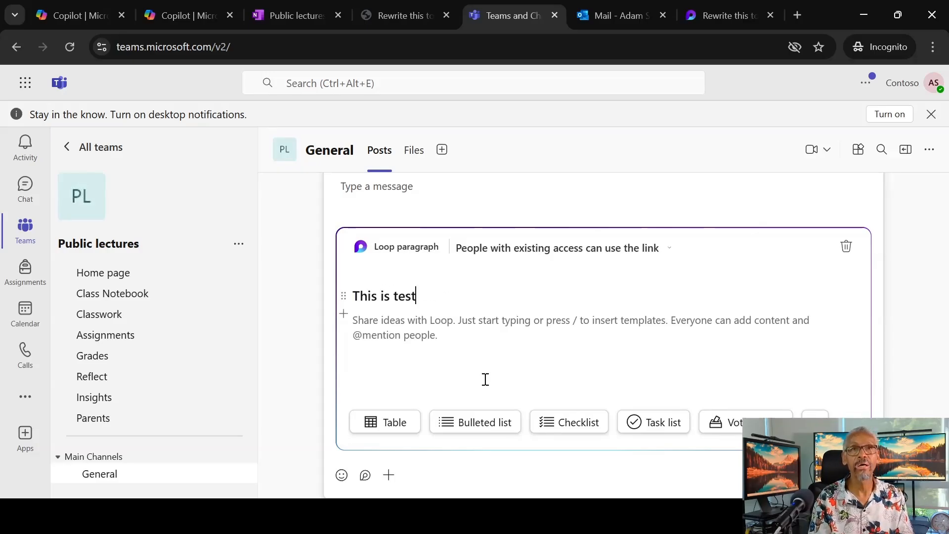
pyautogui.hotkey('ctrl', 'Left')
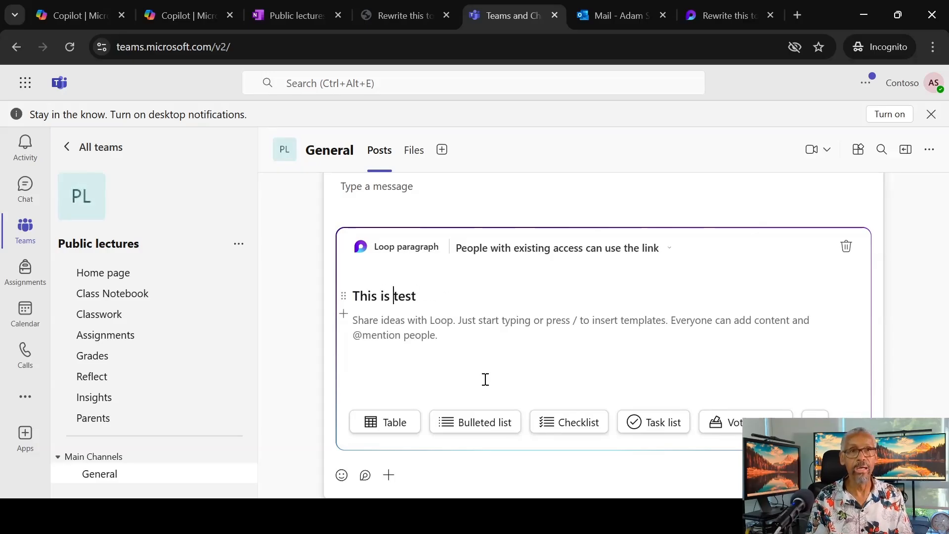
pyautogui.write('a')
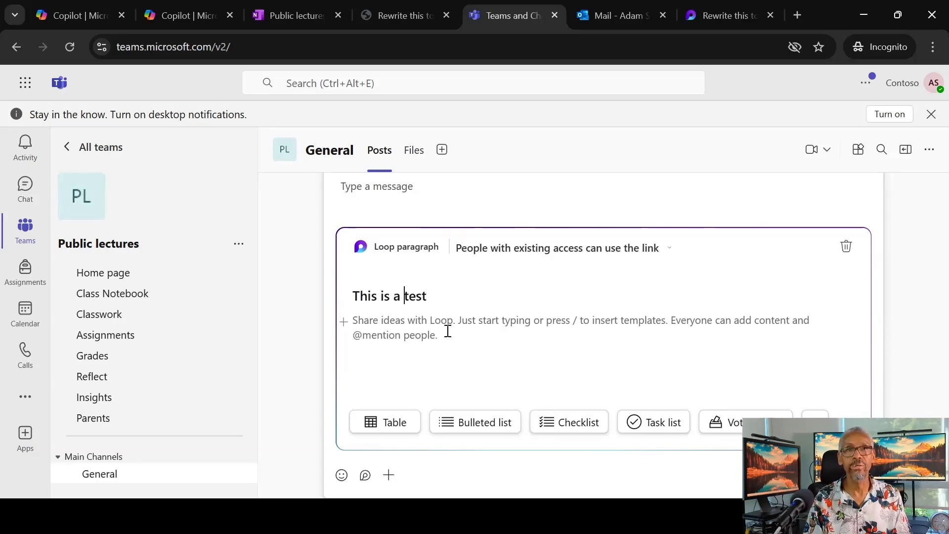
# Open the mention suggestions in the Loop paragraph's body and browse the suggested people, files and meetings.
pyautogui.click(400, 325)
pyautogui.write('@')
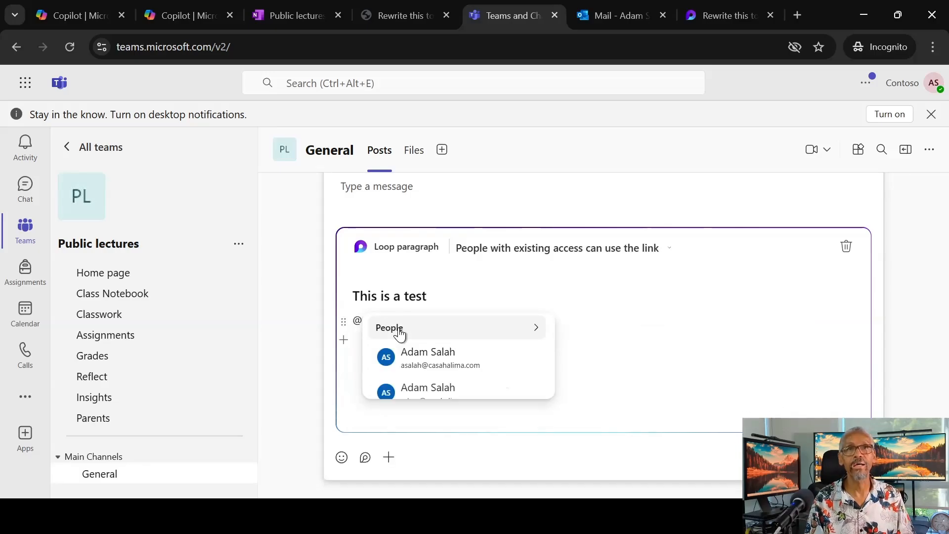
pyautogui.scroll(-1, 479, 367)
pyautogui.scroll(-5, 480, 366)
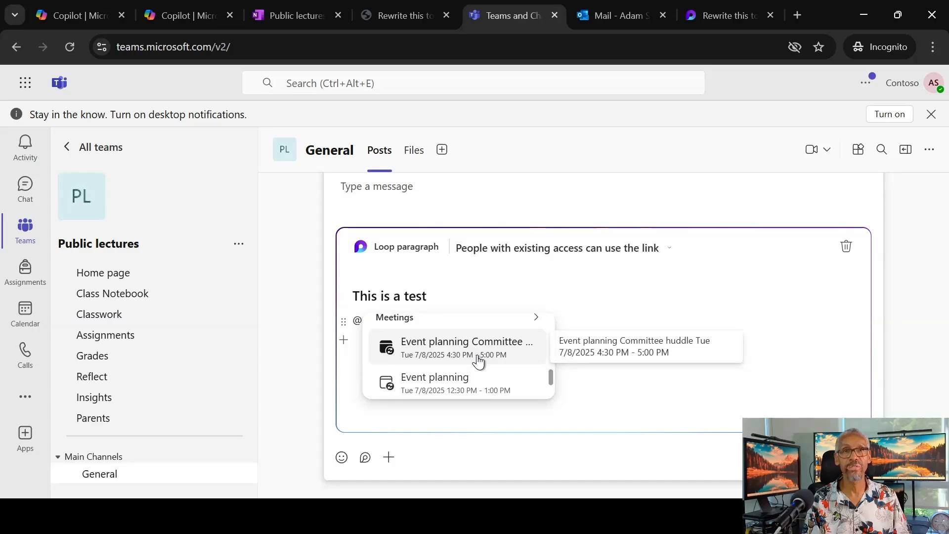
pyautogui.scroll(2, 478, 361)
pyautogui.scroll(-3, 478, 361)
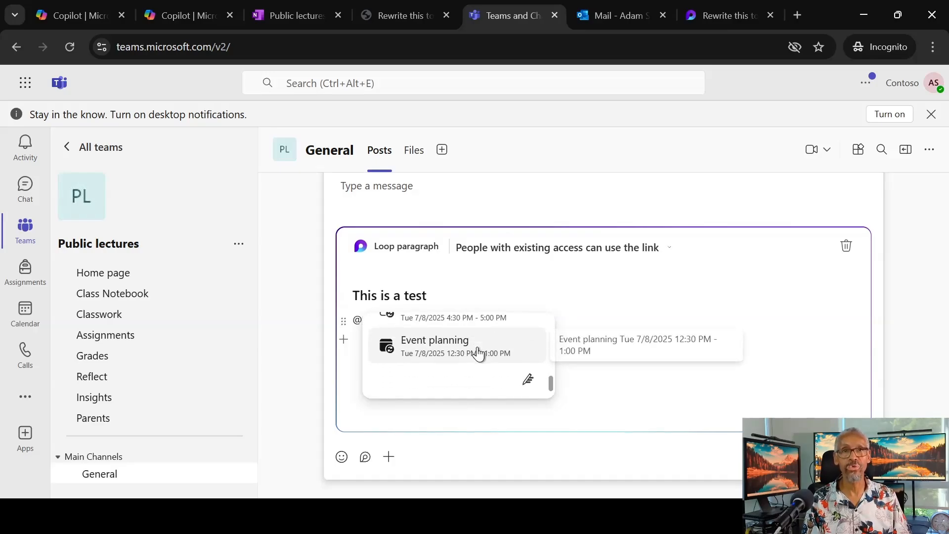
pyautogui.scroll(2, 469, 336)
pyautogui.scroll(2, 470, 340)
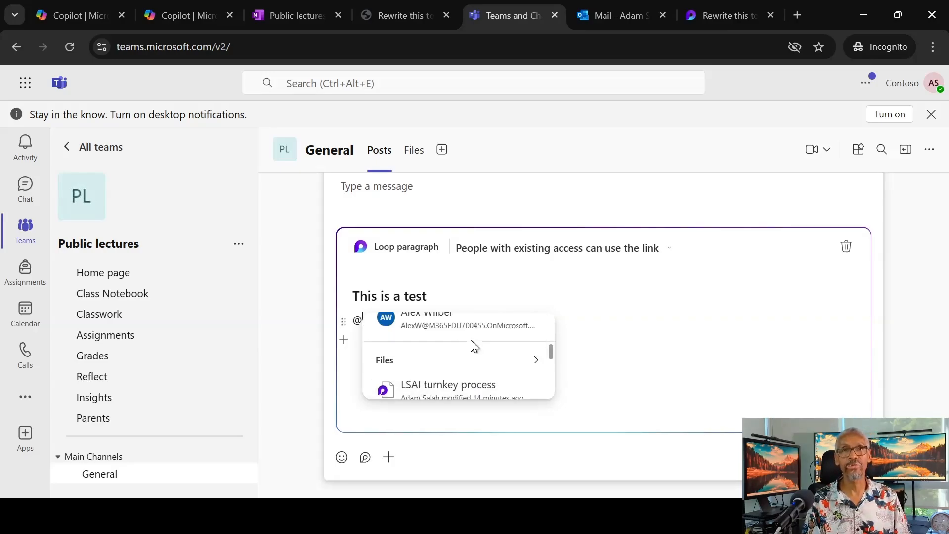
pyautogui.scroll(-2, 471, 340)
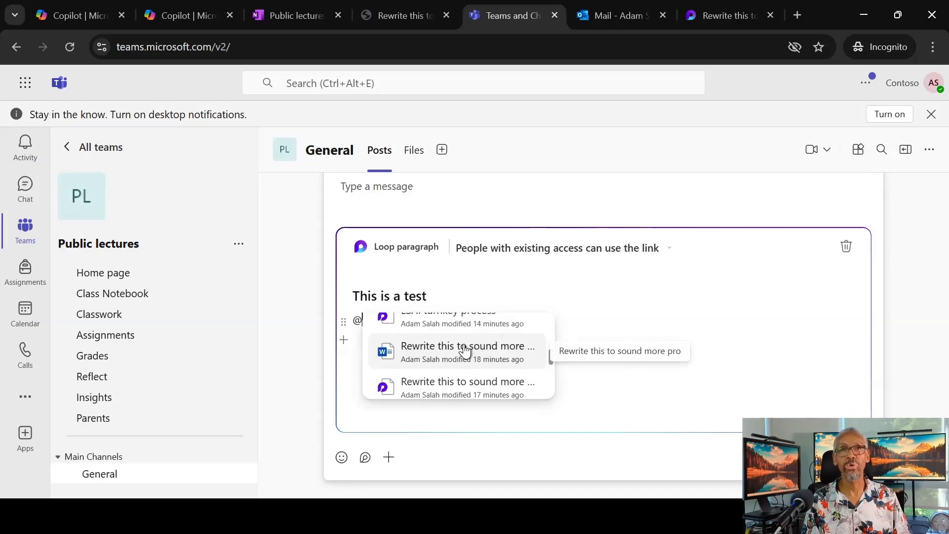
pyautogui.scroll(5, 468, 340)
pyautogui.scroll(1, 464, 341)
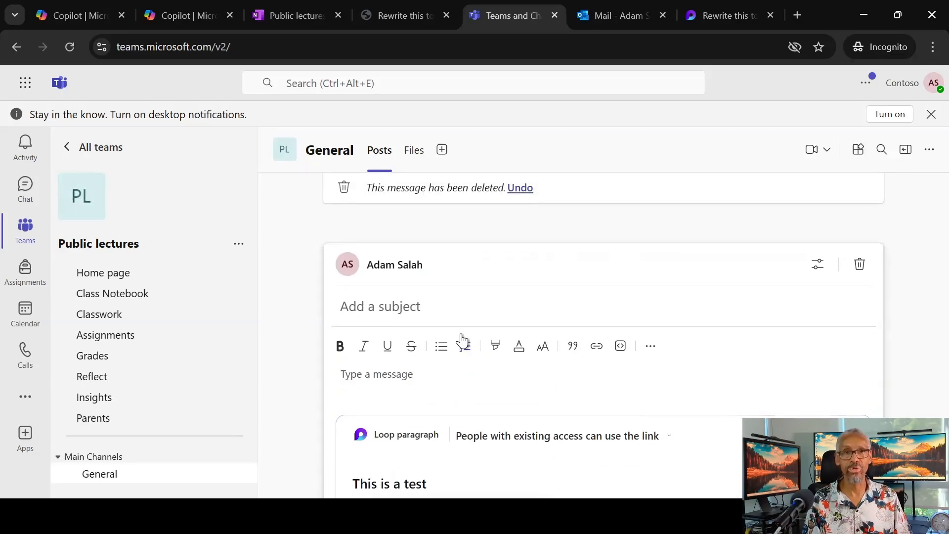
pyautogui.scroll(-4, 472, 329)
pyautogui.scroll(-1, 445, 345)
pyautogui.scroll(-4, 447, 345)
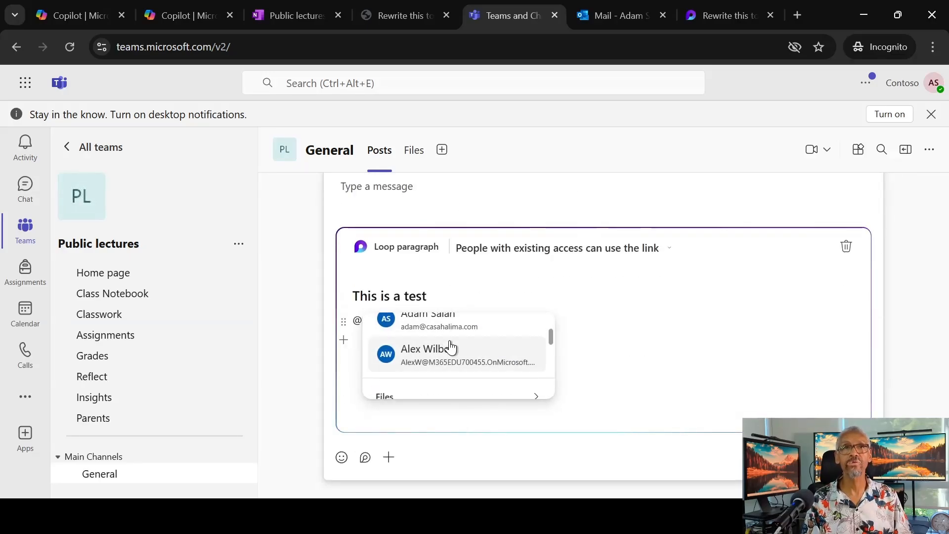
pyautogui.scroll(-4, 449, 346)
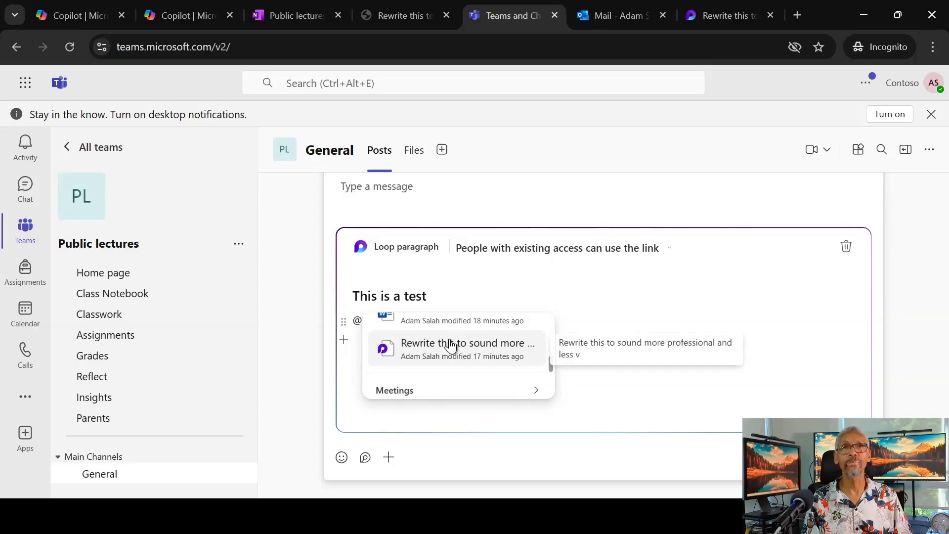
# Insert a link to the Event planning Committee huddle meeting in the Loop paragraph, and delete it again.
pyautogui.click(450, 343)
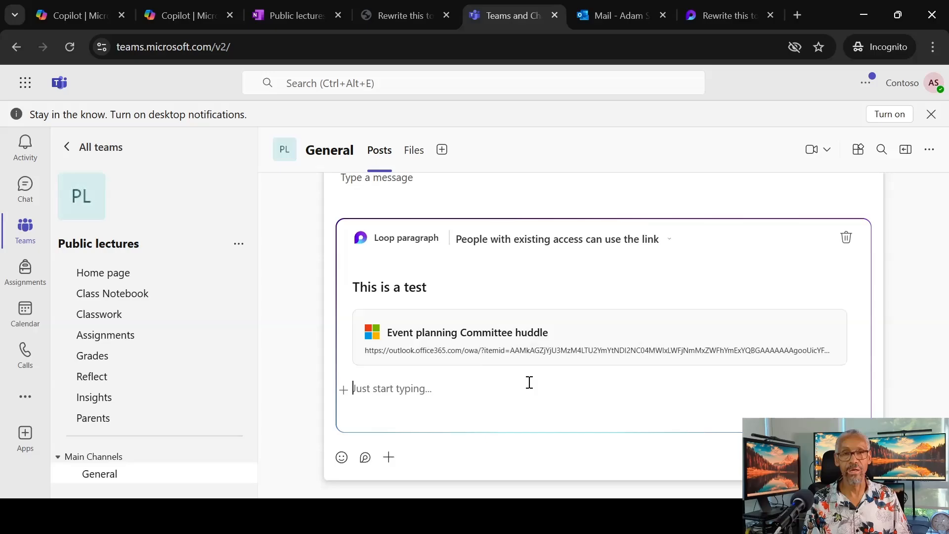
pyautogui.press('BackSpace')
pyautogui.press('BackSpace')
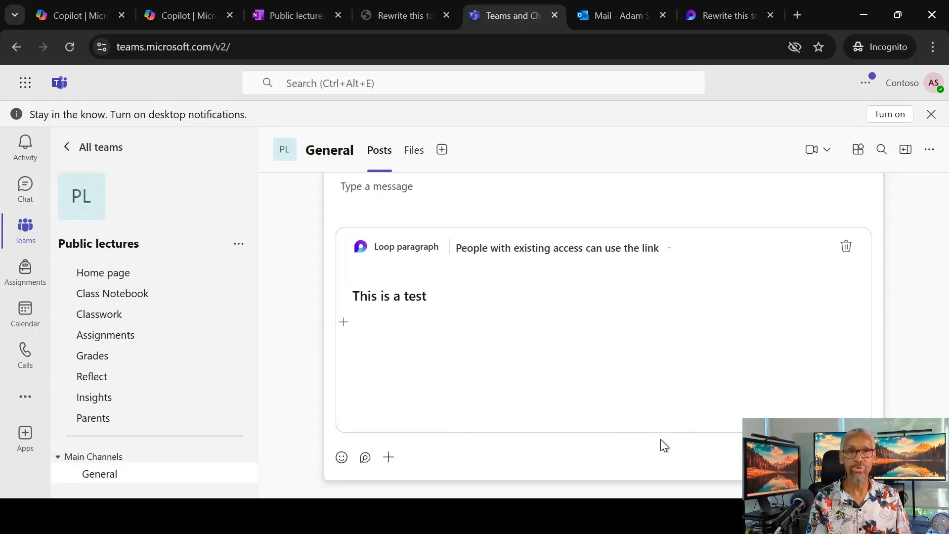
# On a new line of the Loop paragraph, open the insert options and examine the general, text style, template and media choices.
pyautogui.write('/')
pyautogui.press('BackSpace')
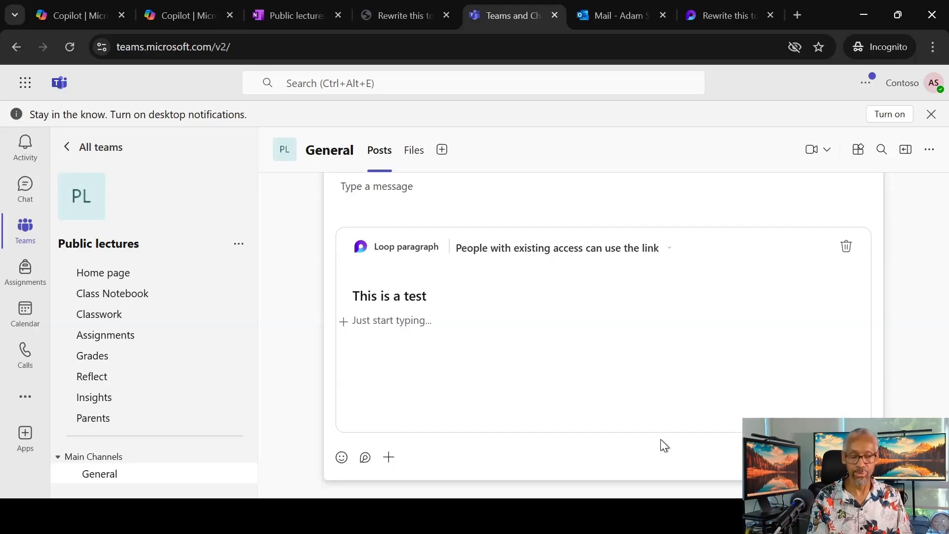
pyautogui.press('Return')
pyautogui.write('/')
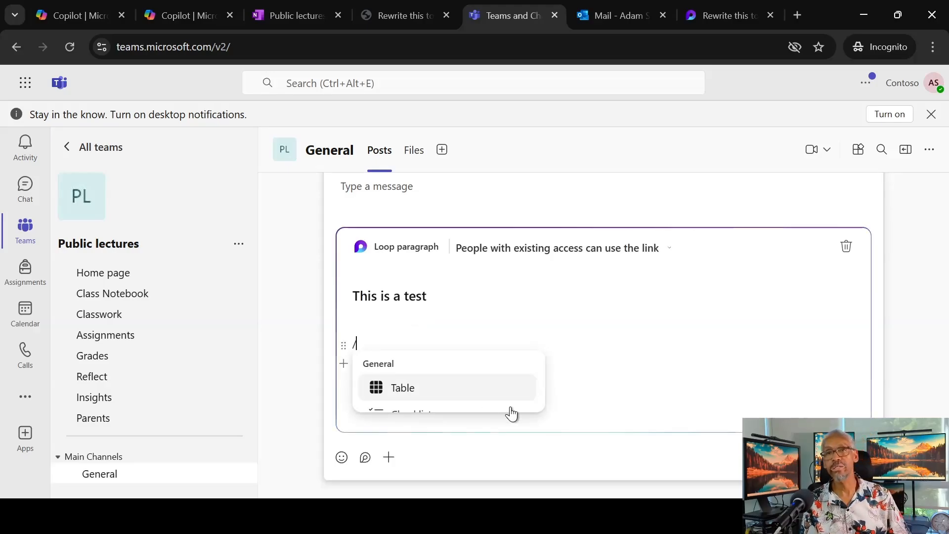
pyautogui.scroll(-10, 488, 388)
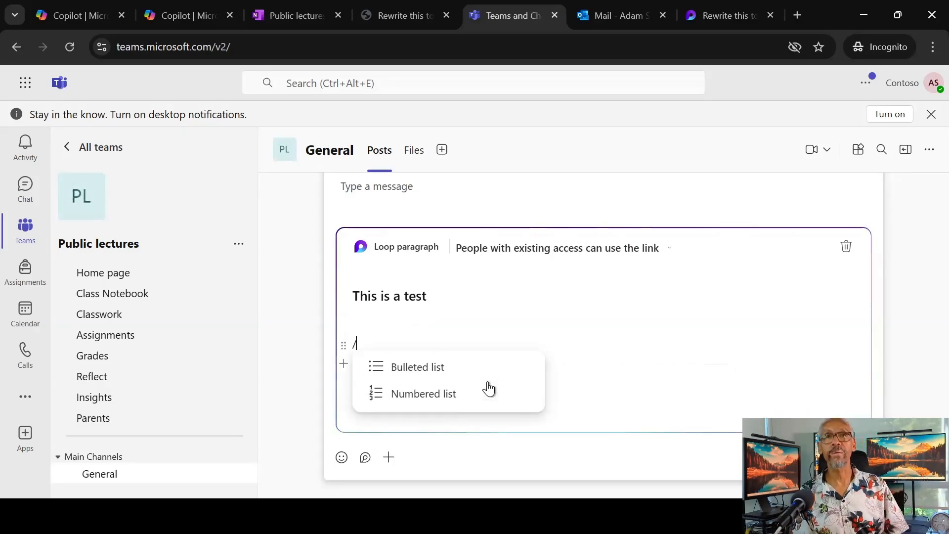
pyautogui.scroll(-3, 488, 389)
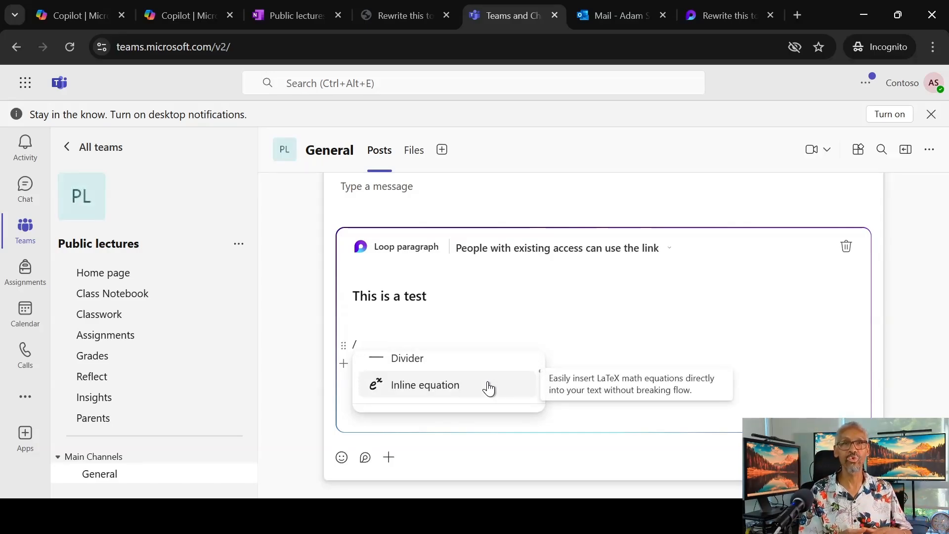
pyautogui.scroll(-15, 487, 388)
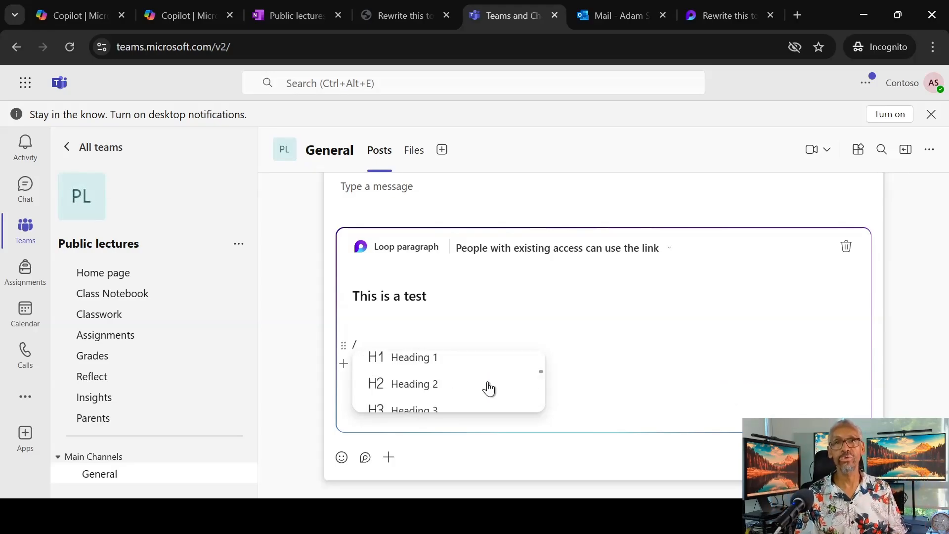
pyautogui.scroll(-10, 486, 389)
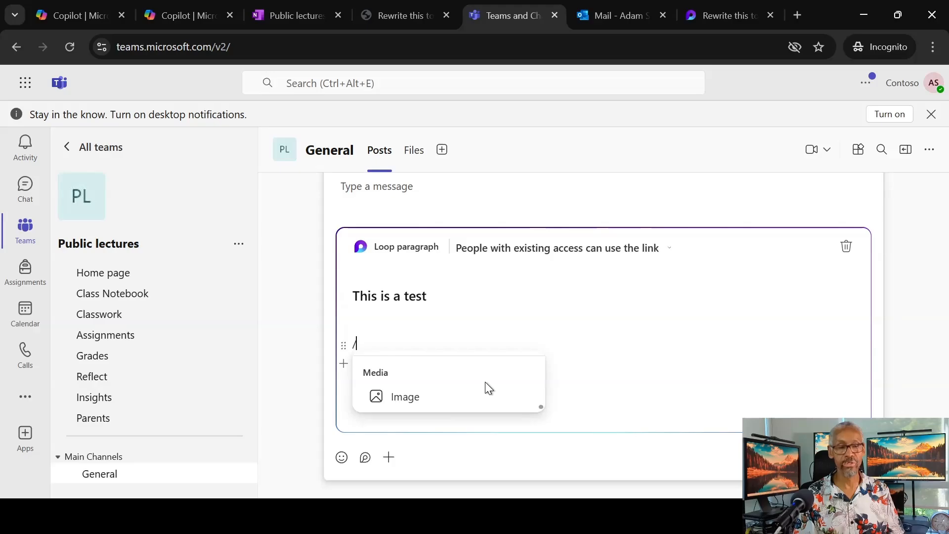
pyautogui.scroll(5, 485, 388)
pyautogui.scroll(10, 486, 389)
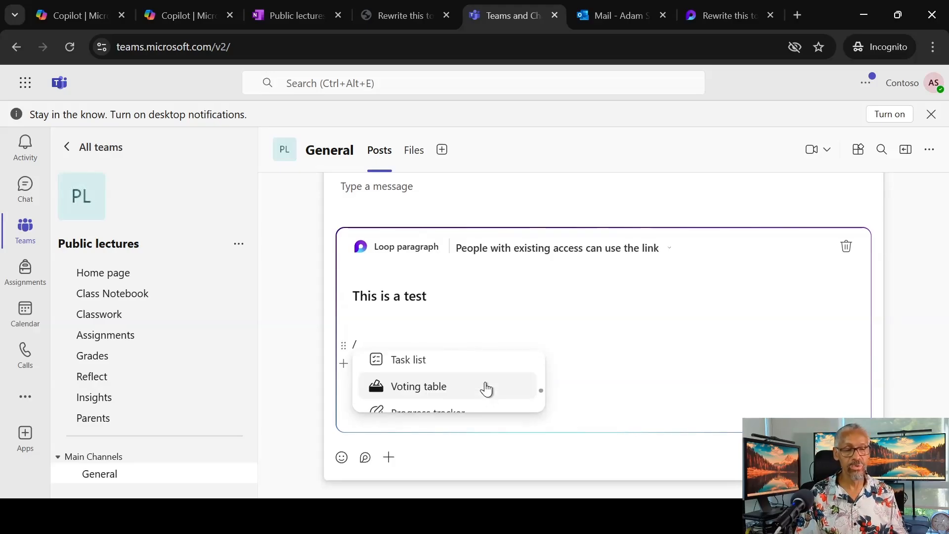
pyautogui.scroll(-2, 486, 389)
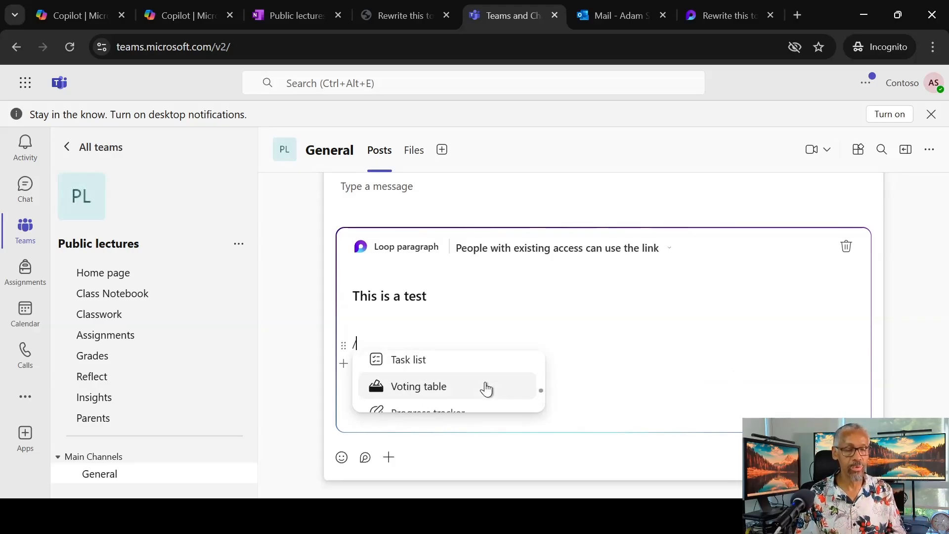
# Insert a Task list in the Loop paragraph and add one more task row to it.
pyautogui.press('BackSpace')
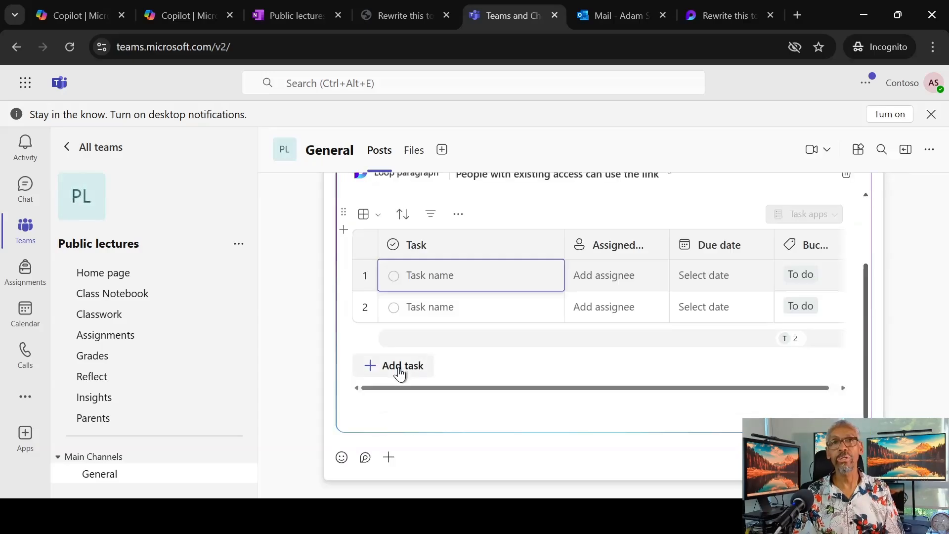
pyautogui.click(400, 367)
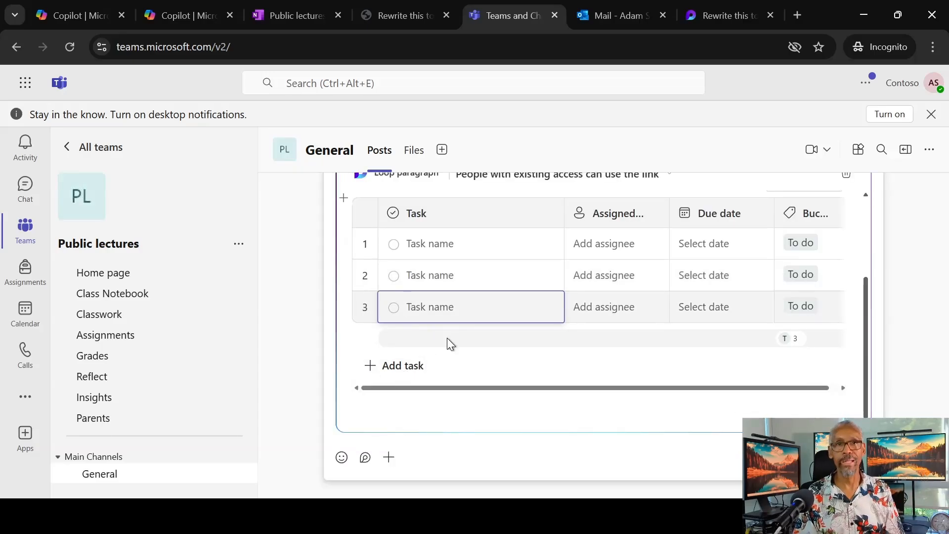
pyautogui.scroll(2, 472, 345)
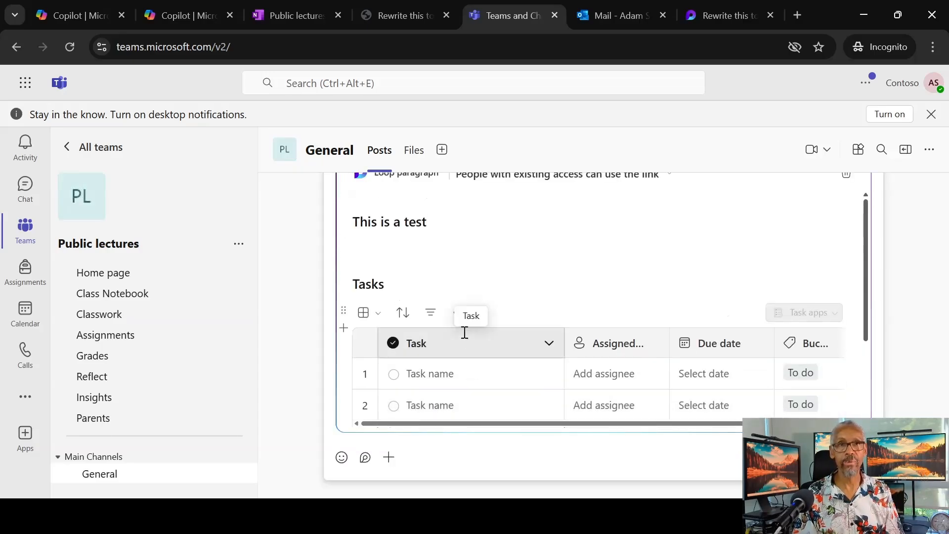
# Open the insert options on a new line between the paragraph title and the Tasks table, and review the general and text style choices.
pyautogui.click(368, 237)
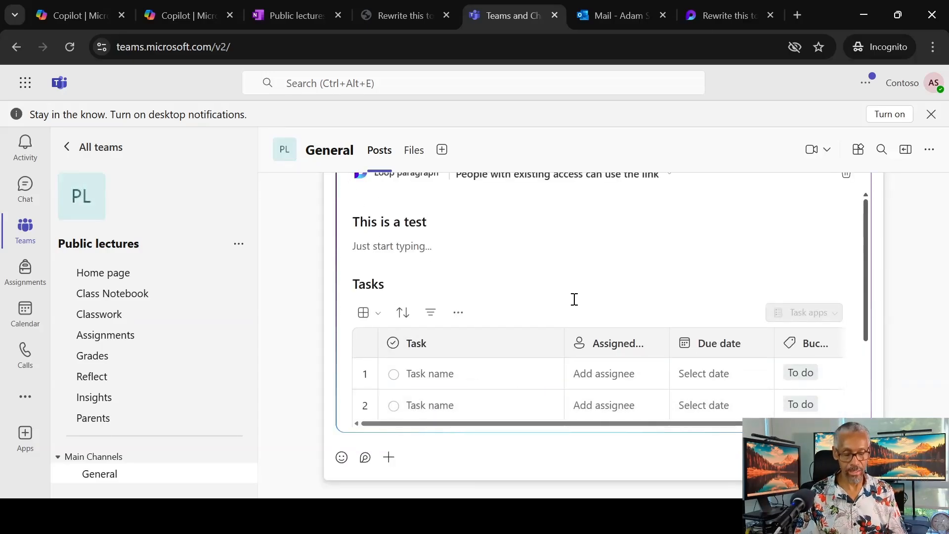
pyautogui.write('/')
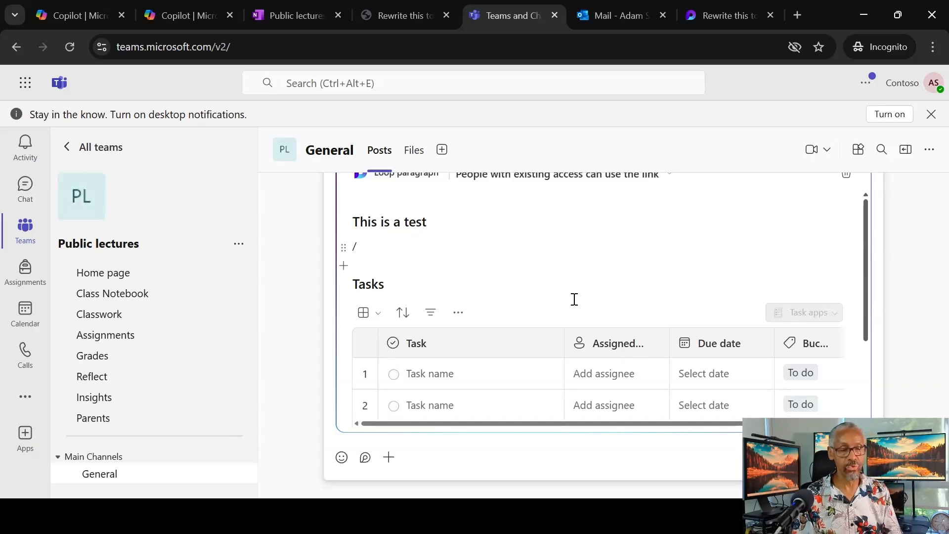
pyautogui.press('BackSpace')
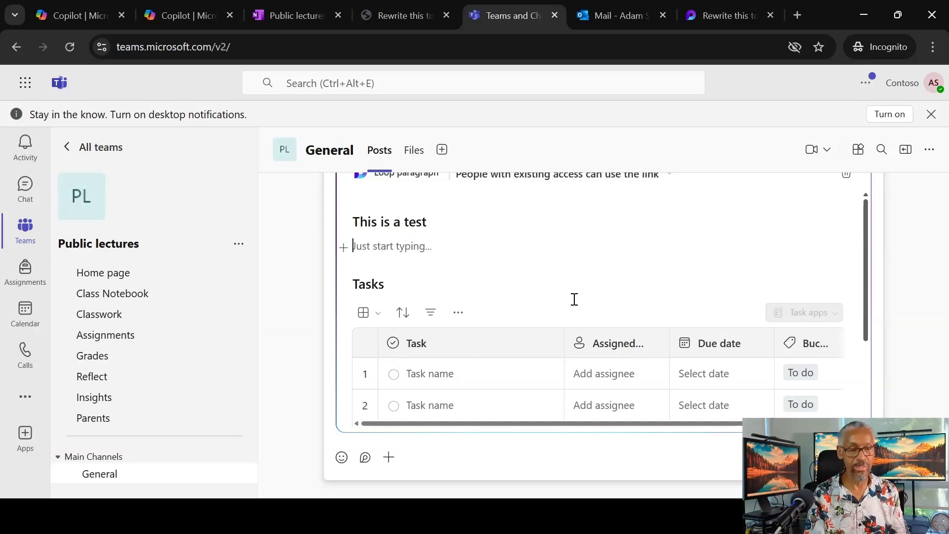
pyautogui.press('Return')
pyautogui.write('/')
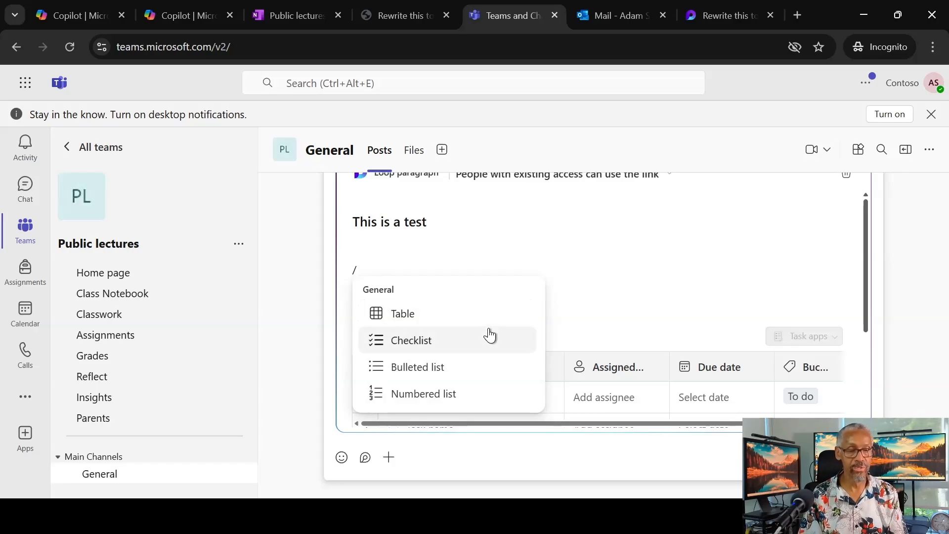
pyautogui.scroll(-2, 488, 334)
pyautogui.scroll(-2, 488, 341)
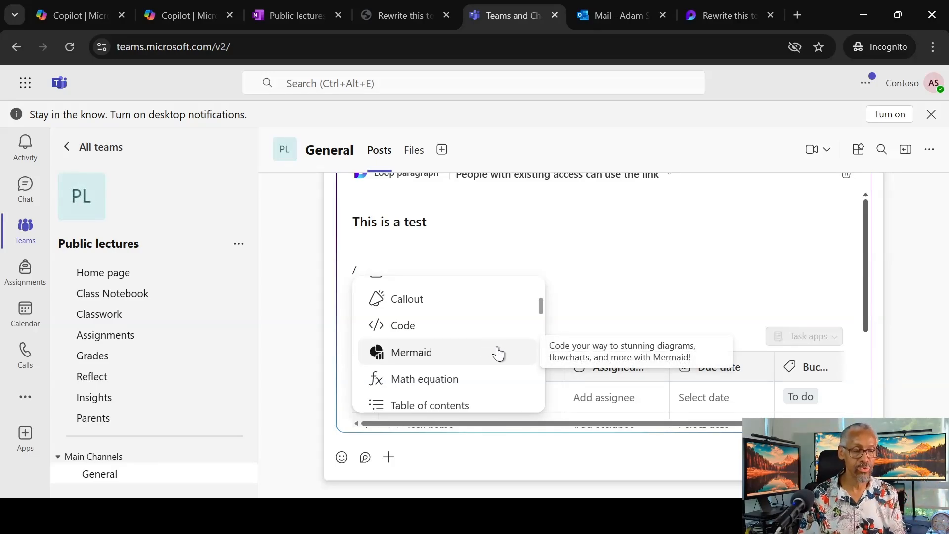
pyautogui.scroll(-2, 504, 354)
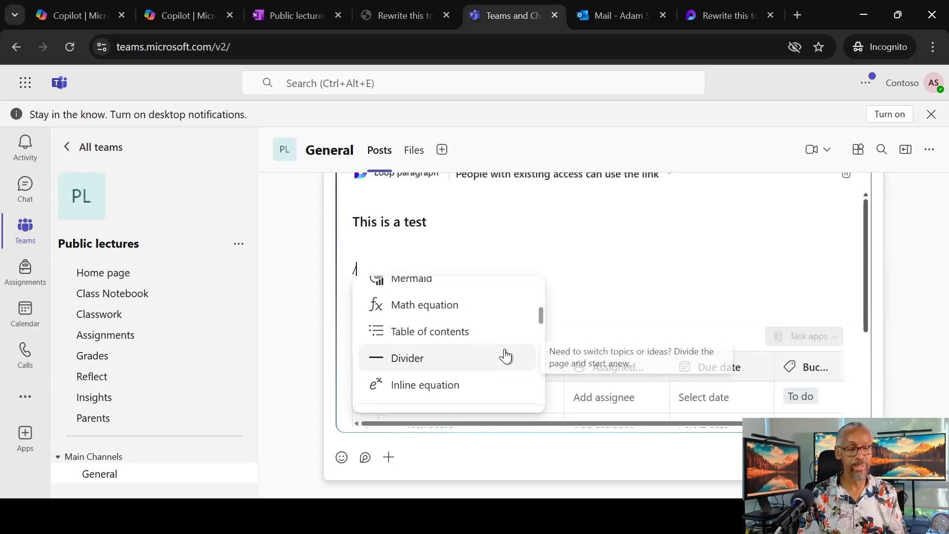
pyautogui.scroll(-2, 505, 355)
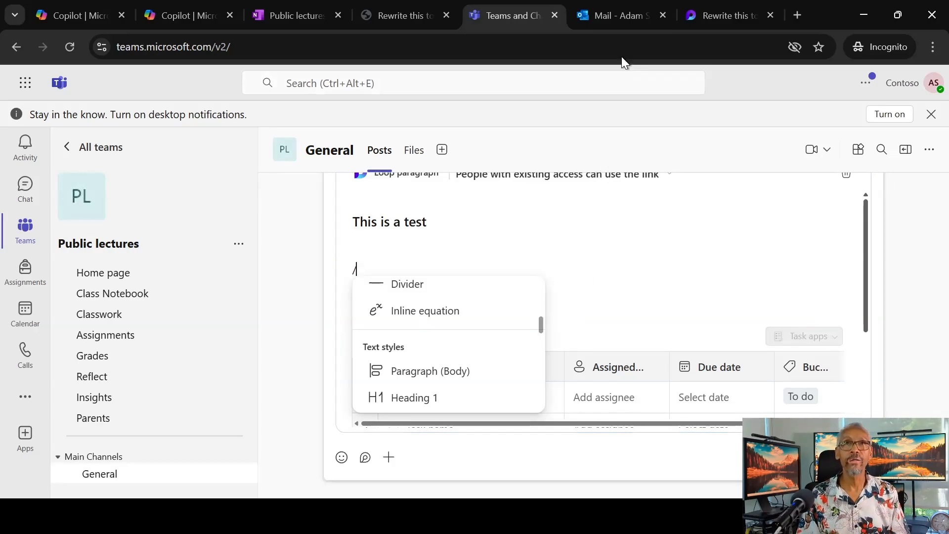
# Switch to Outlook and open a new email in a separate window.
pyautogui.click(614, 14)
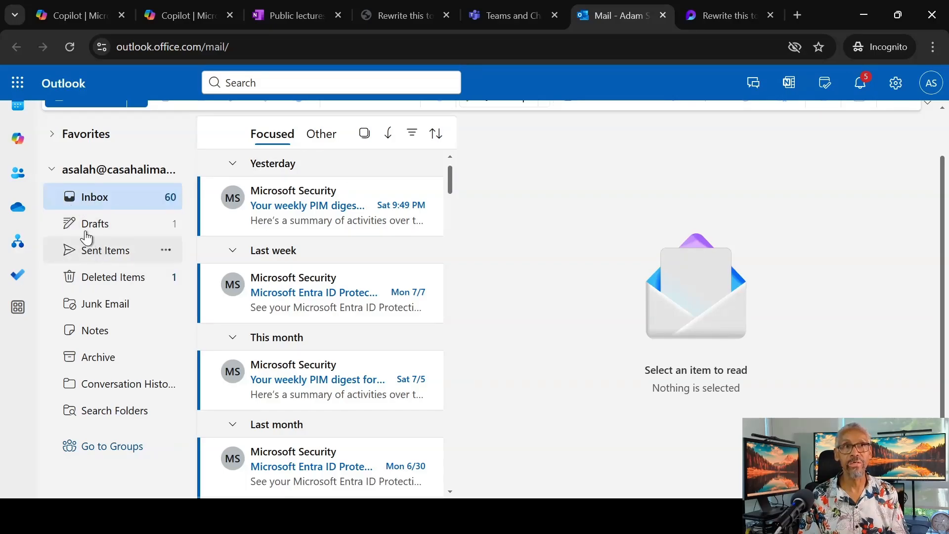
pyautogui.click(100, 197)
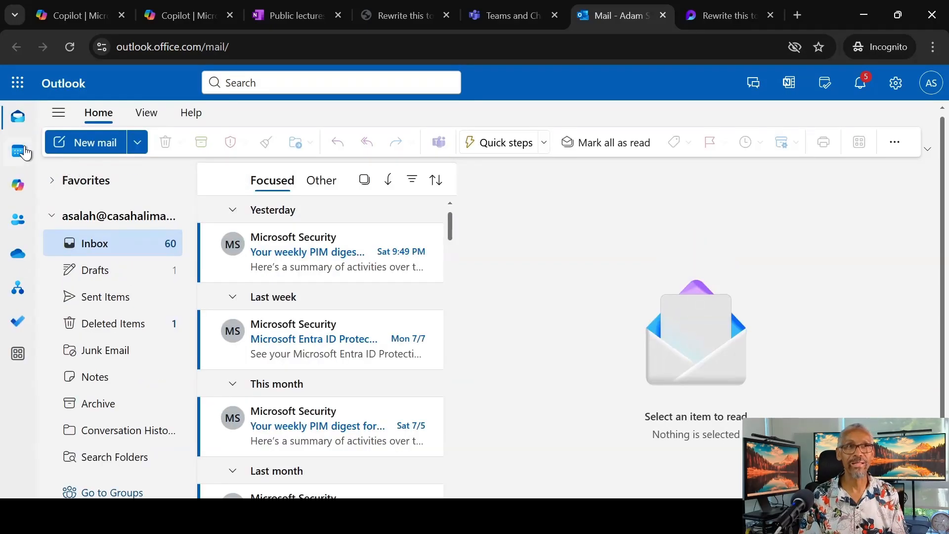
pyautogui.click(84, 144)
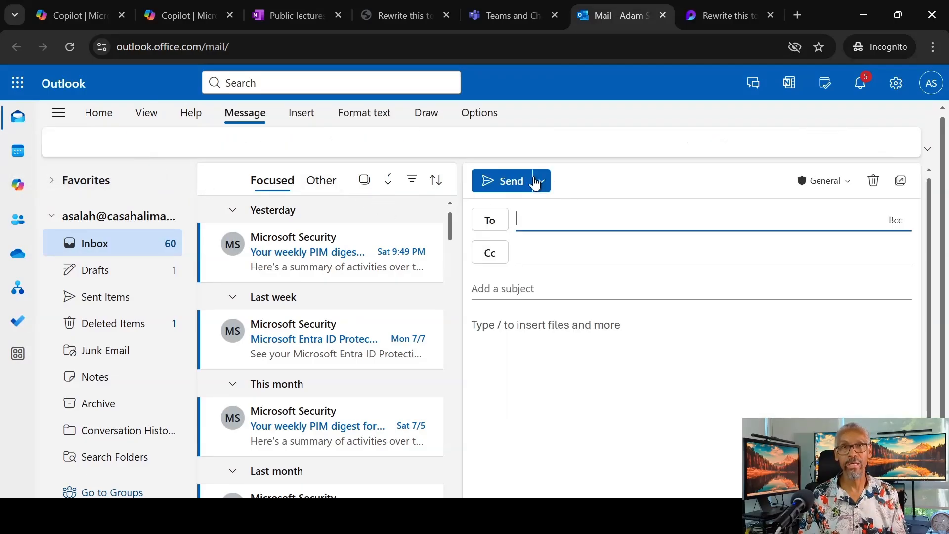
pyautogui.click(900, 180)
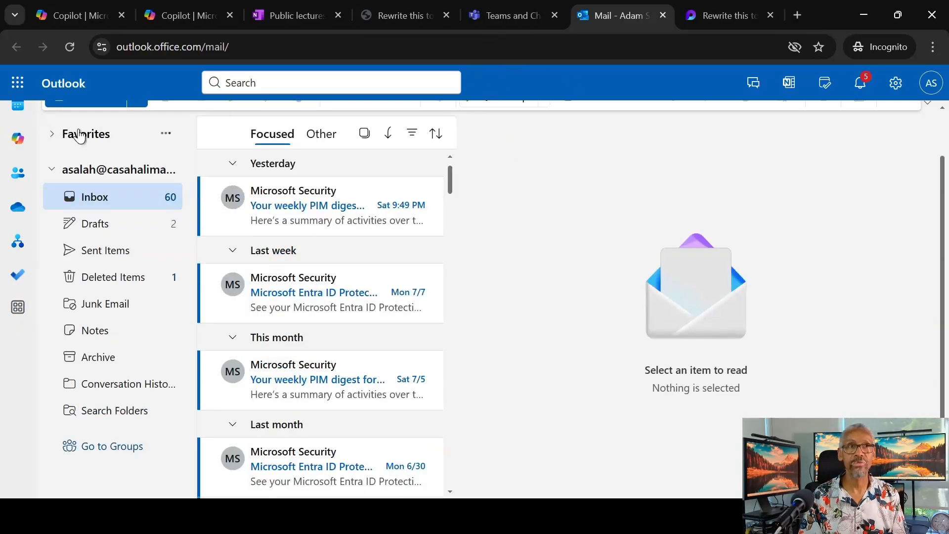
# Start another new email from the inbox and place the cursor in its message body.
pyautogui.scroll(1, 91, 171)
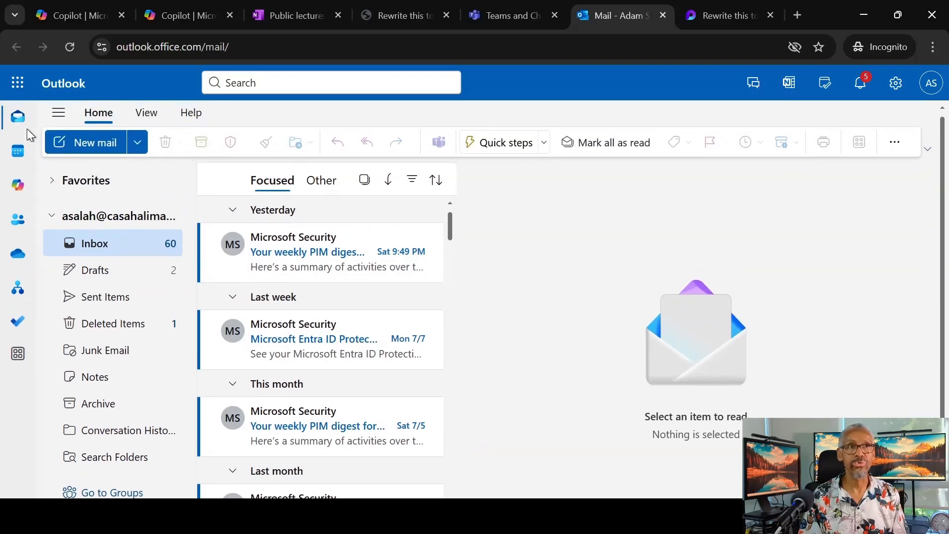
pyautogui.click(94, 141)
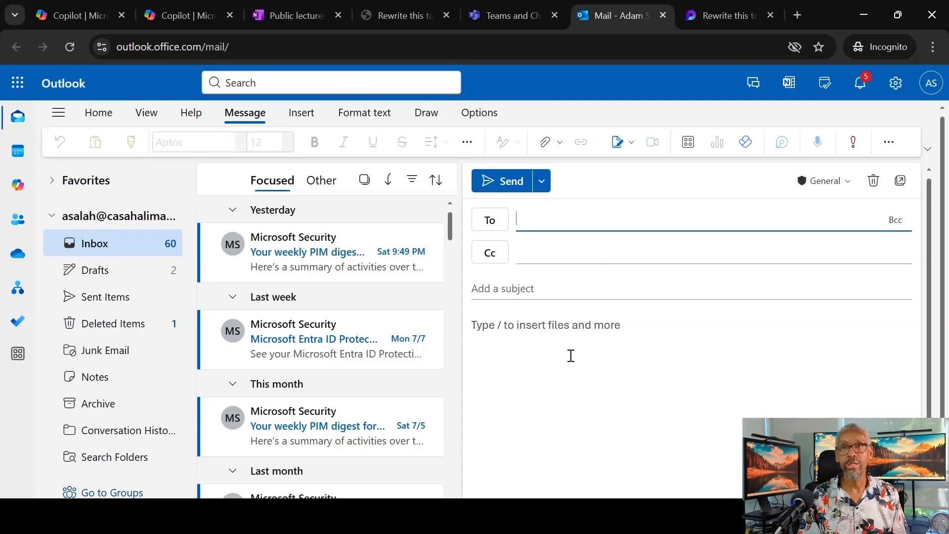
pyautogui.click(571, 355)
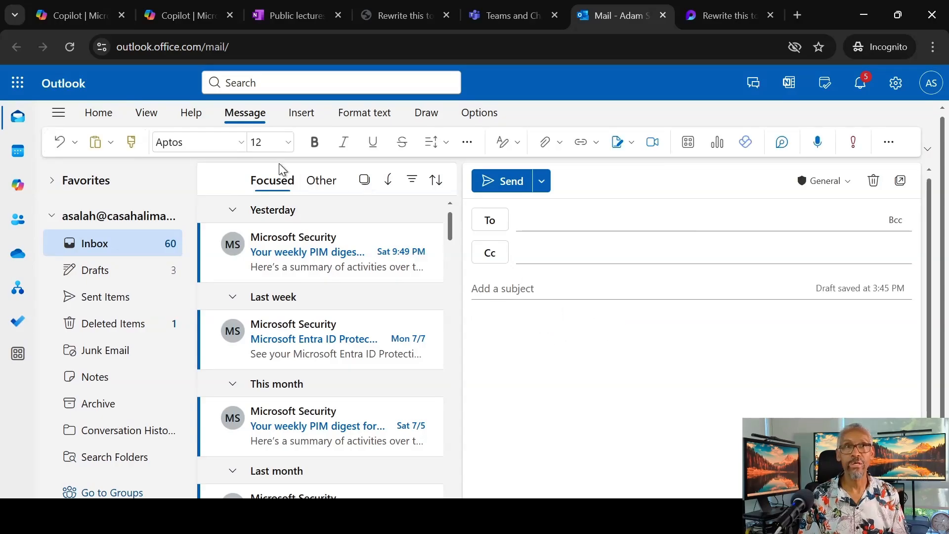
# Write "This is the body" in the email's message body and insert a Loop component below it.
pyautogui.click(781, 147)
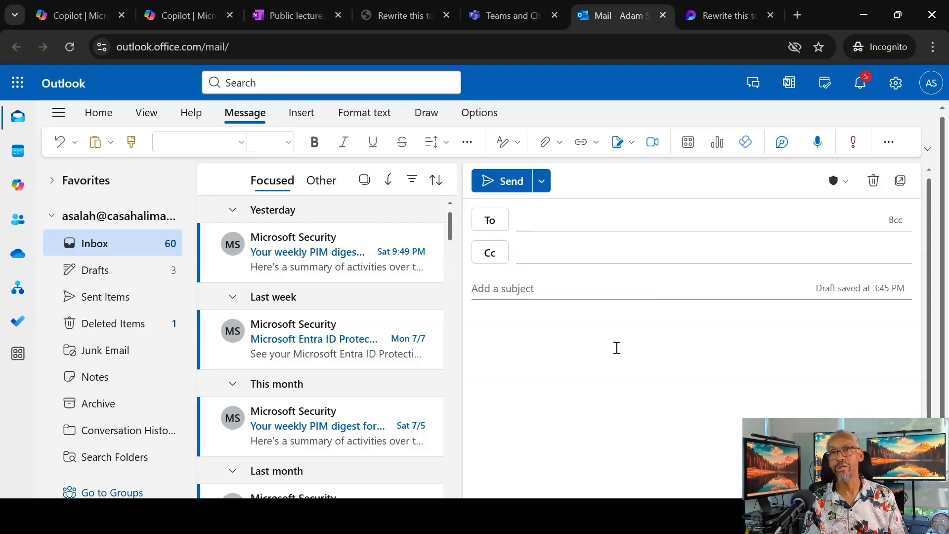
pyautogui.click(620, 343)
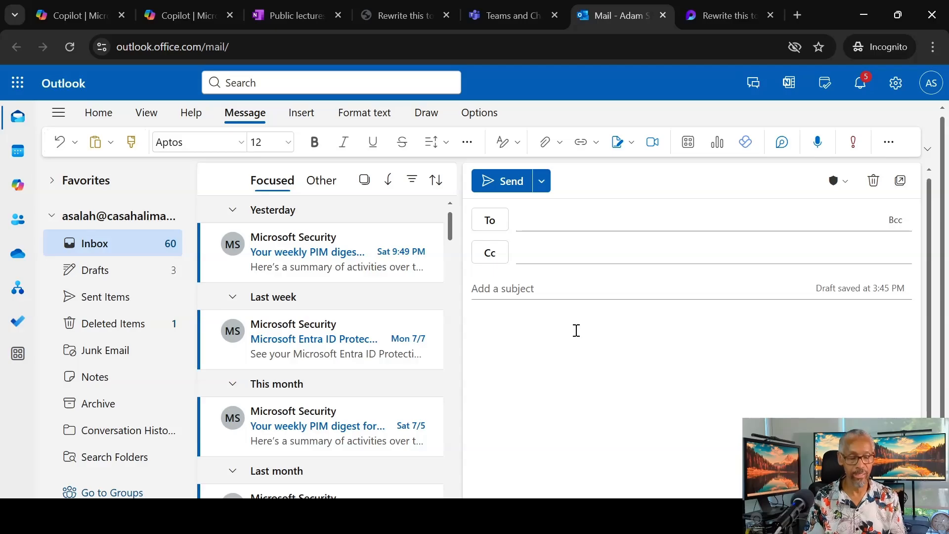
pyautogui.write('This is ')
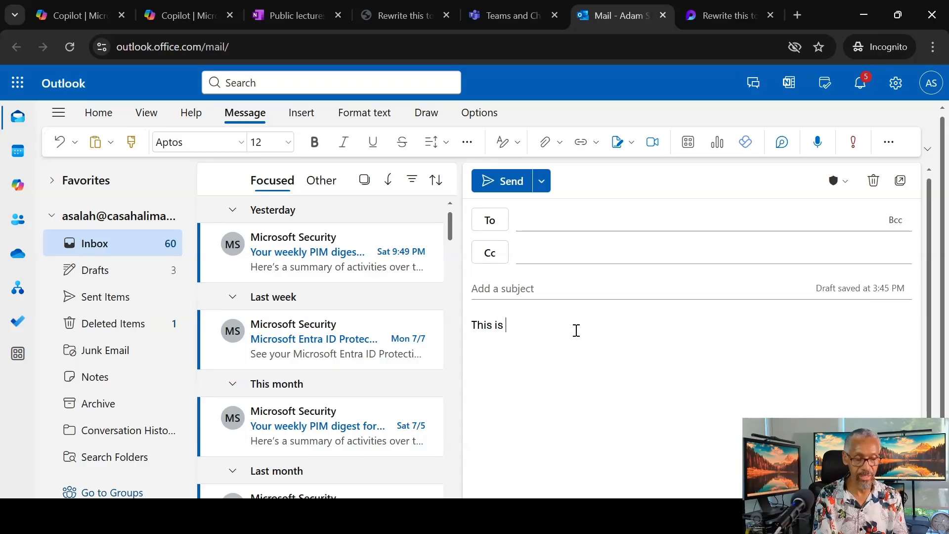
pyautogui.write('the body')
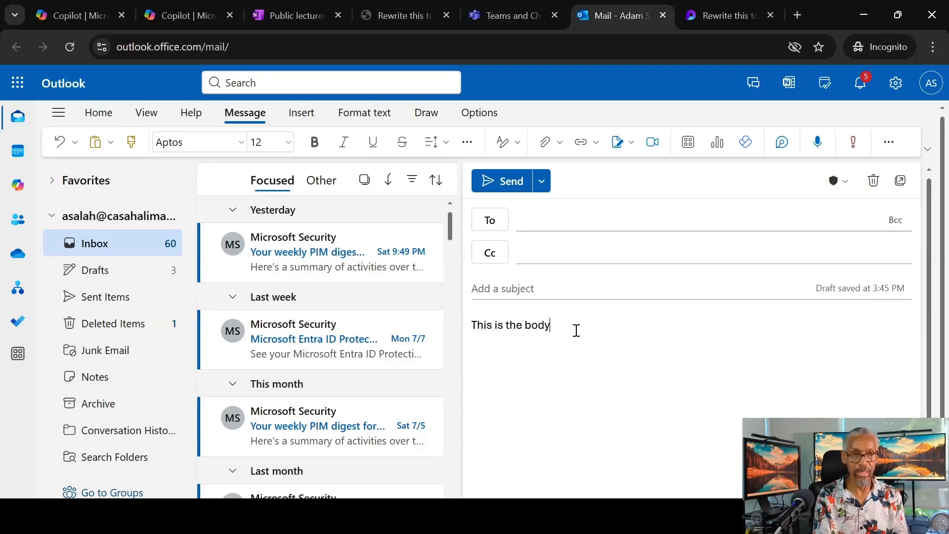
pyautogui.click(782, 144)
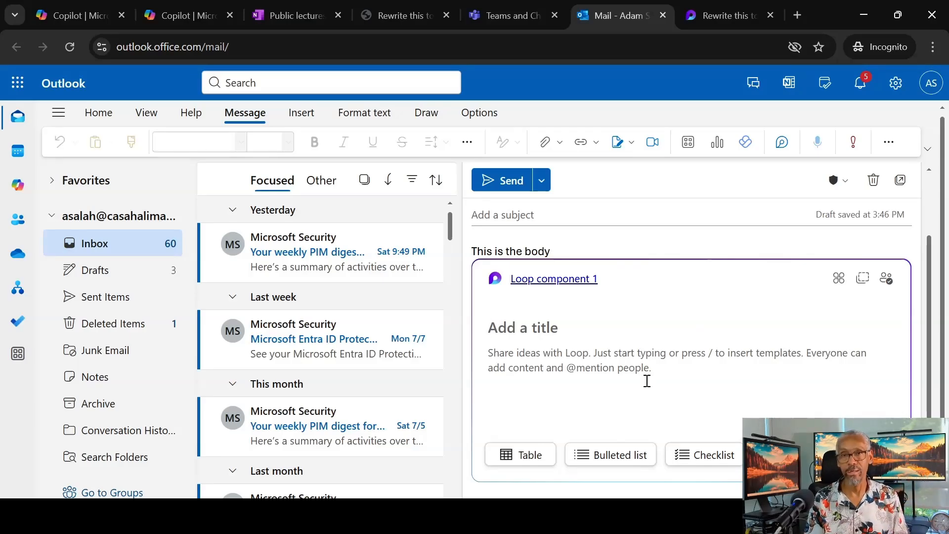
# Switch to the Teams channel post and dismiss the insert options by placing the cursor in the Loop paragraph's title.
pyautogui.click(509, 15)
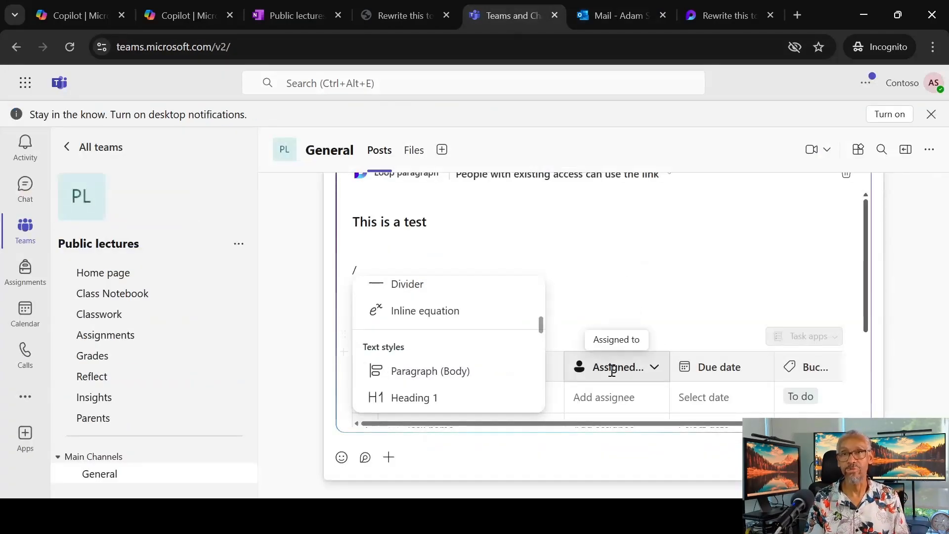
pyautogui.scroll(5, 675, 321)
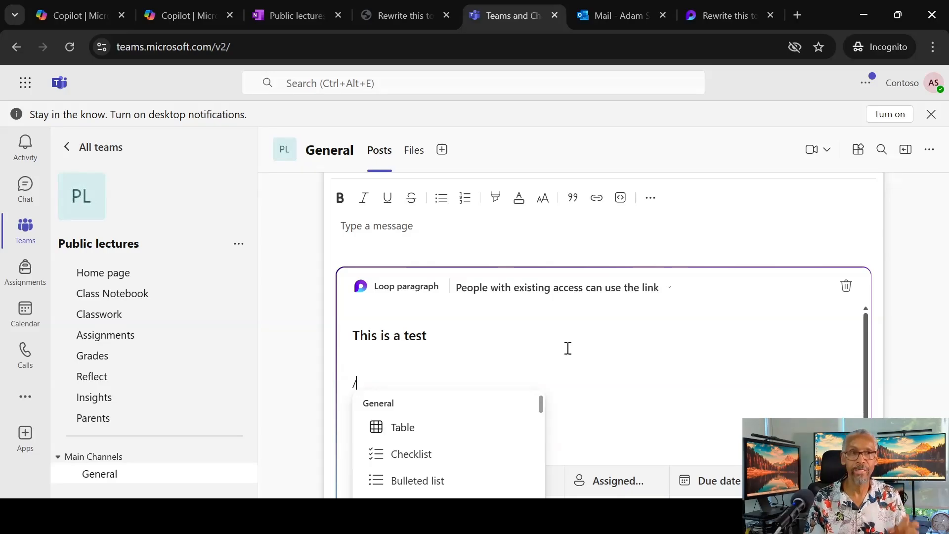
pyautogui.click(520, 330)
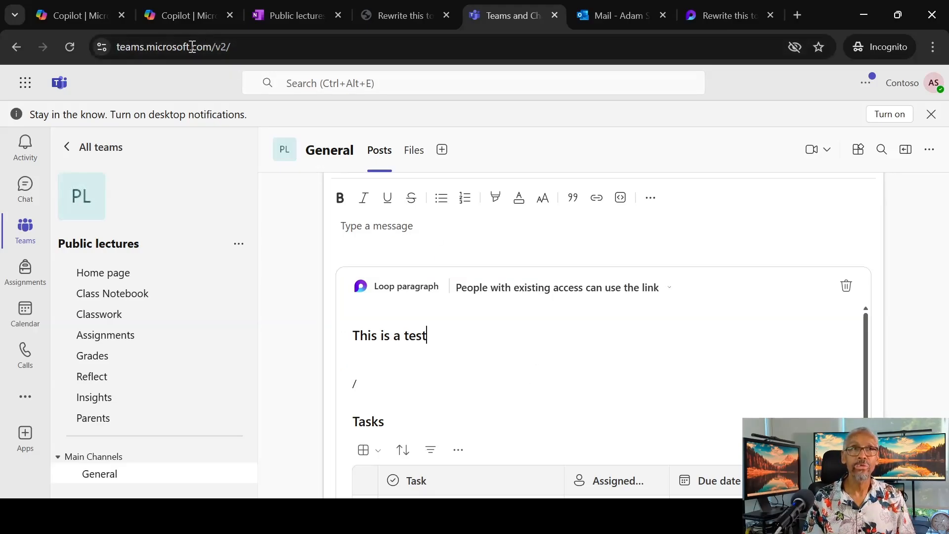
# Compare the Copilot chat start page, the Outlook draft's Loop component and the Teams post's Loop paragraph.
pyautogui.click(189, 14)
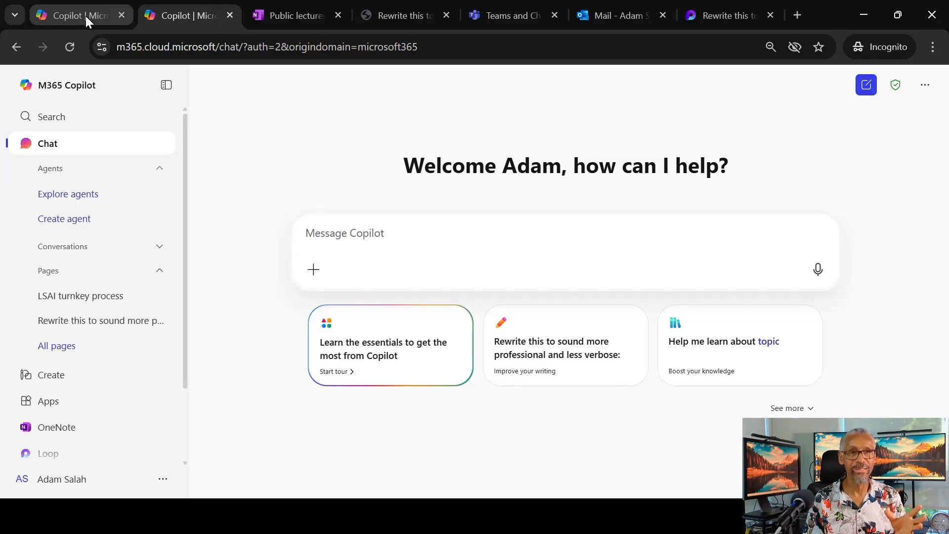
pyautogui.scroll(-2, 30, 236)
pyautogui.scroll(2, 36, 237)
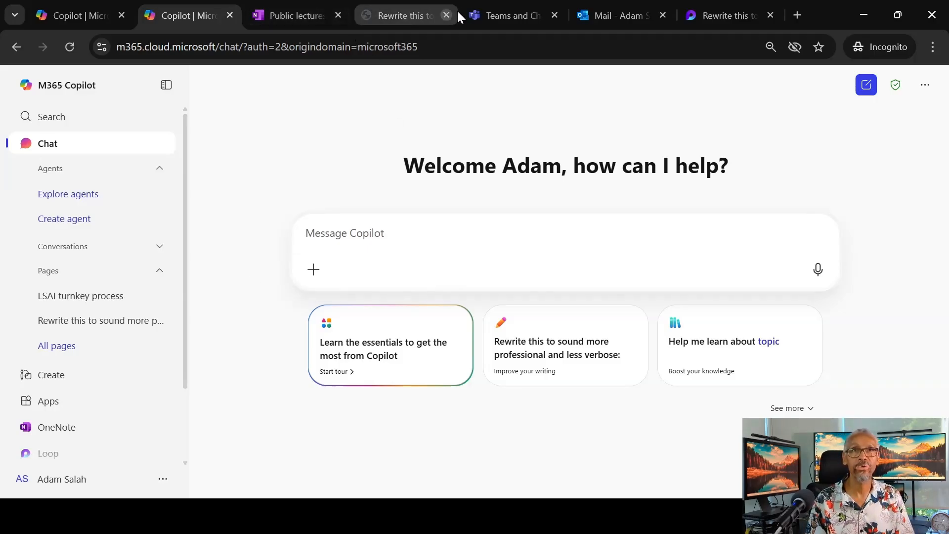
pyautogui.click(498, 14)
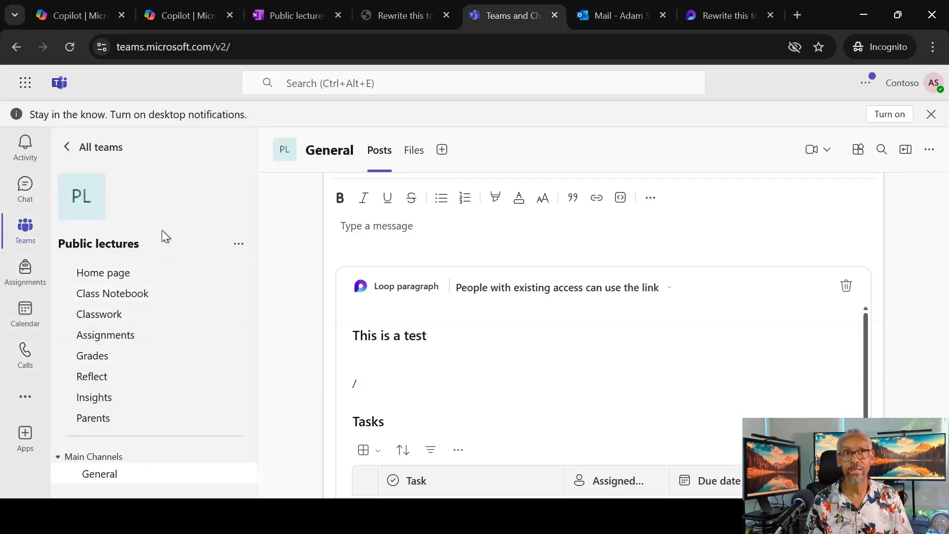
pyautogui.click(599, 16)
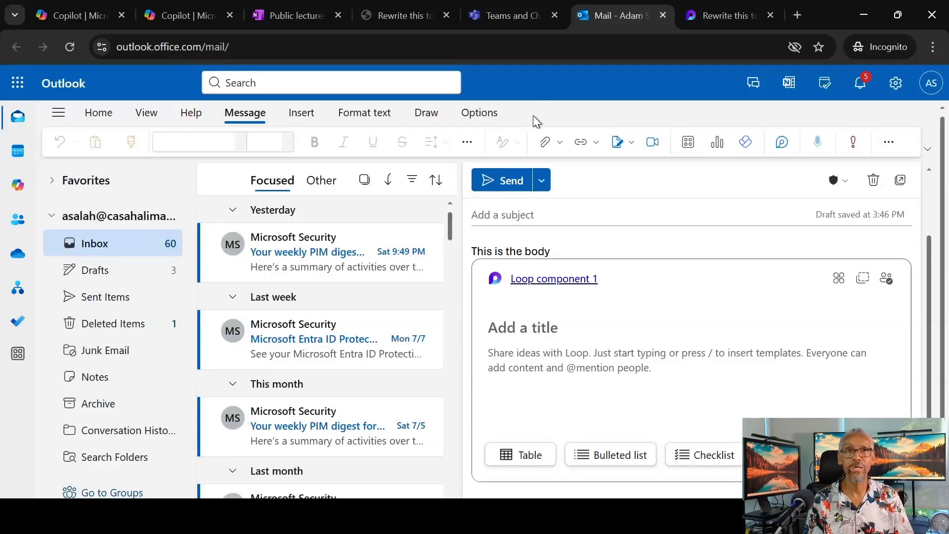
pyautogui.click(495, 12)
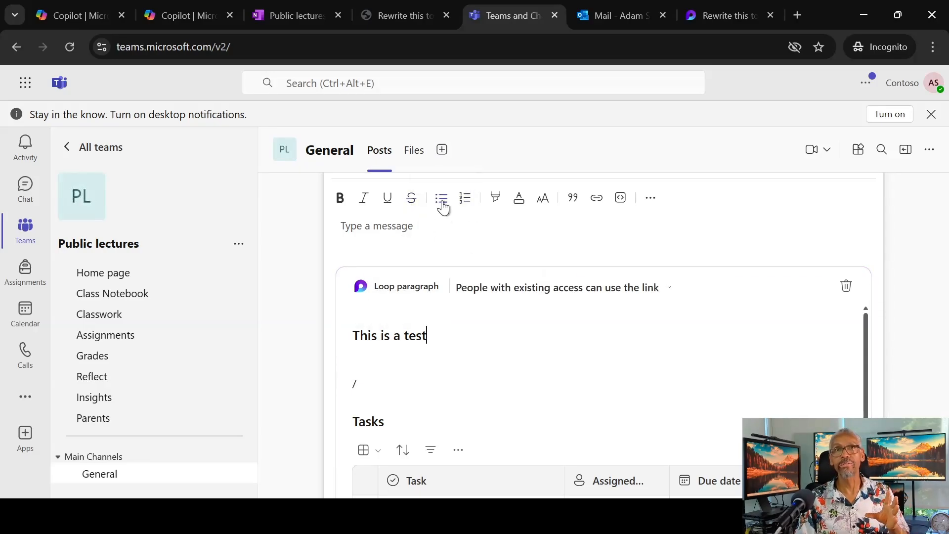
pyautogui.scroll(3, 544, 296)
pyautogui.scroll(-5, 565, 310)
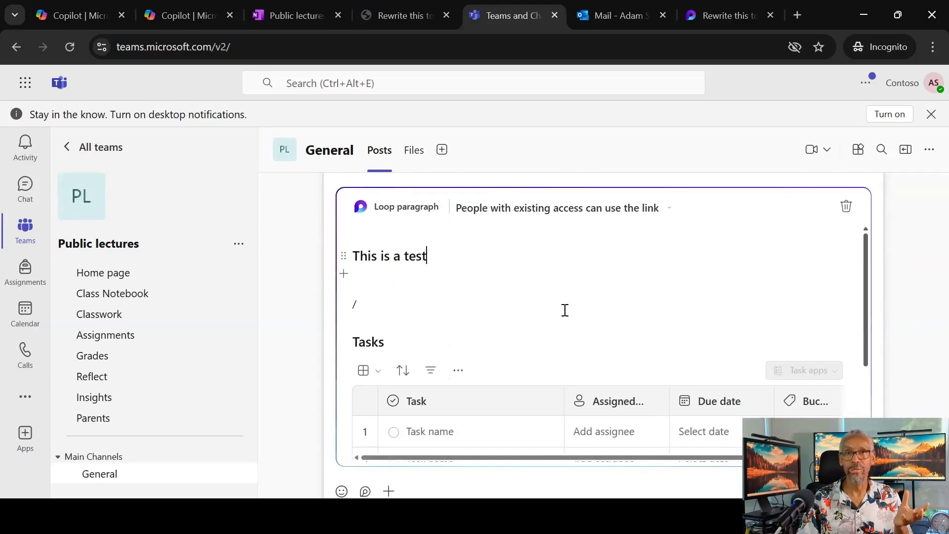
pyautogui.scroll(3, 554, 362)
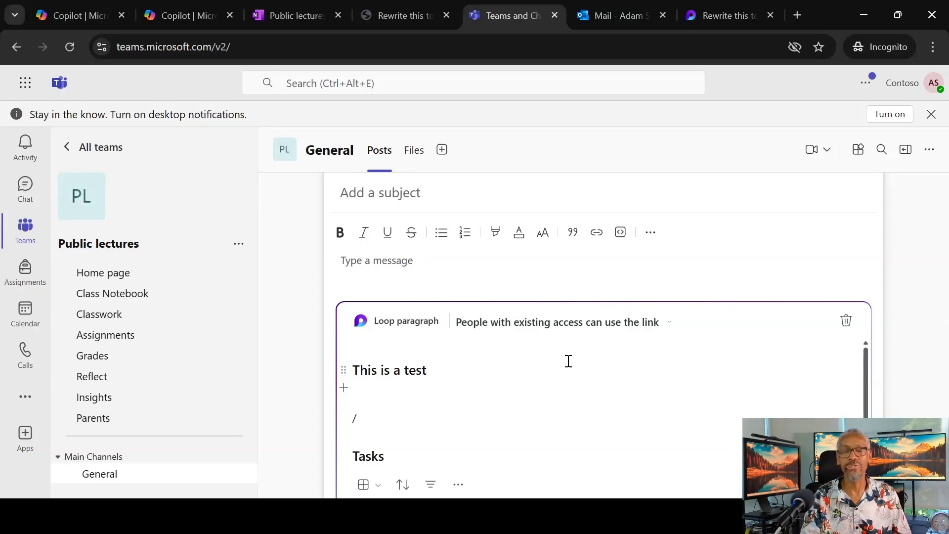
# Return to the Outlook draft and review its attachment options, including browsing the computer for a file, alongside the Teams post.
pyautogui.click(598, 17)
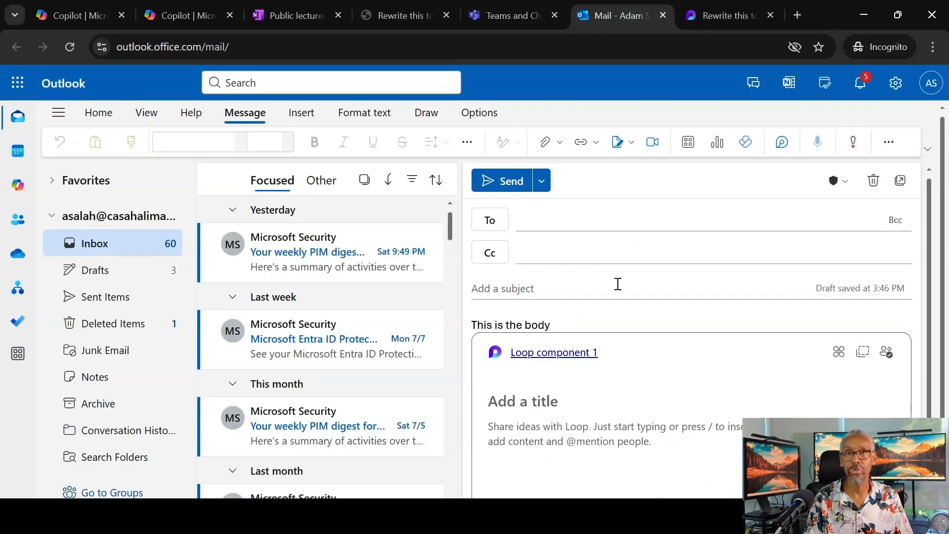
pyautogui.click(561, 142)
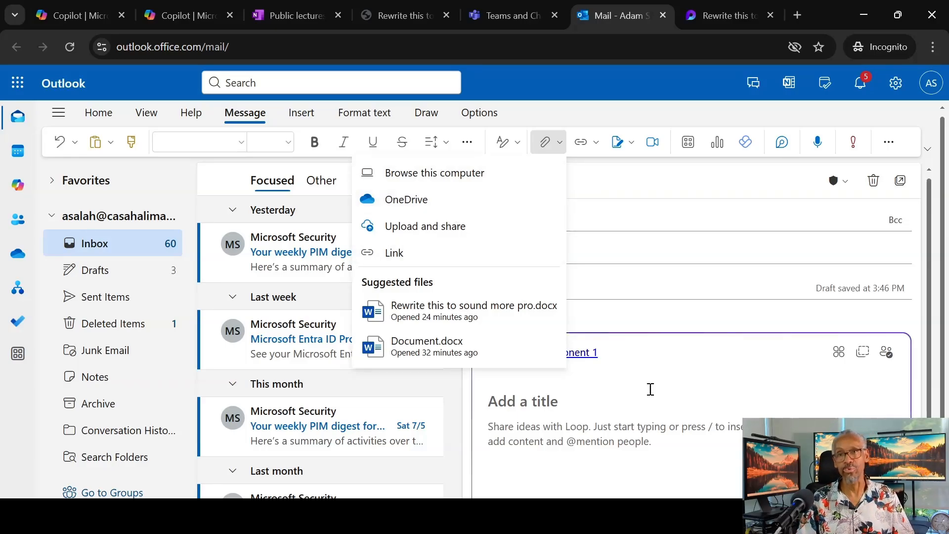
pyautogui.click(682, 396)
pyautogui.click(504, 18)
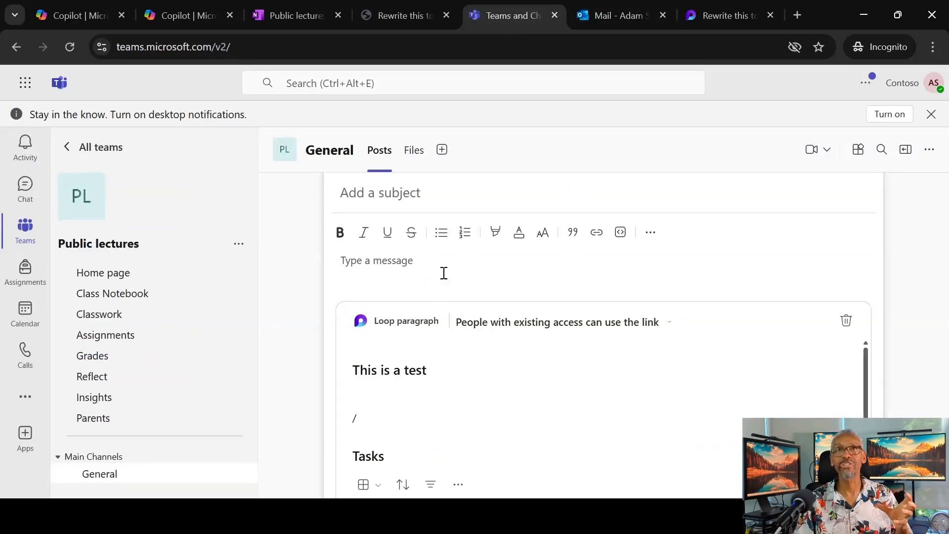
pyautogui.click(597, 10)
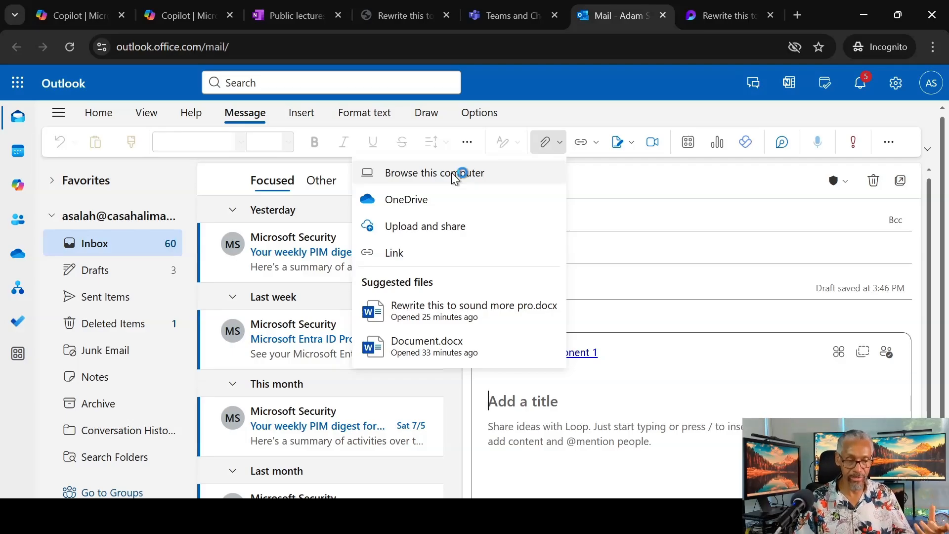
pyautogui.click(454, 178)
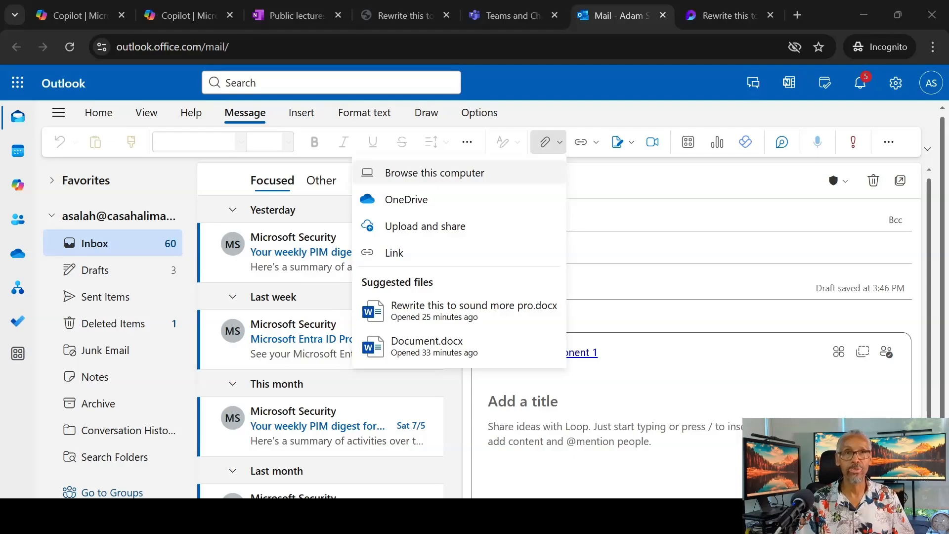
# Switch back to the Teams post and examine the Loop paragraph with its Tasks table.
pyautogui.click(512, 15)
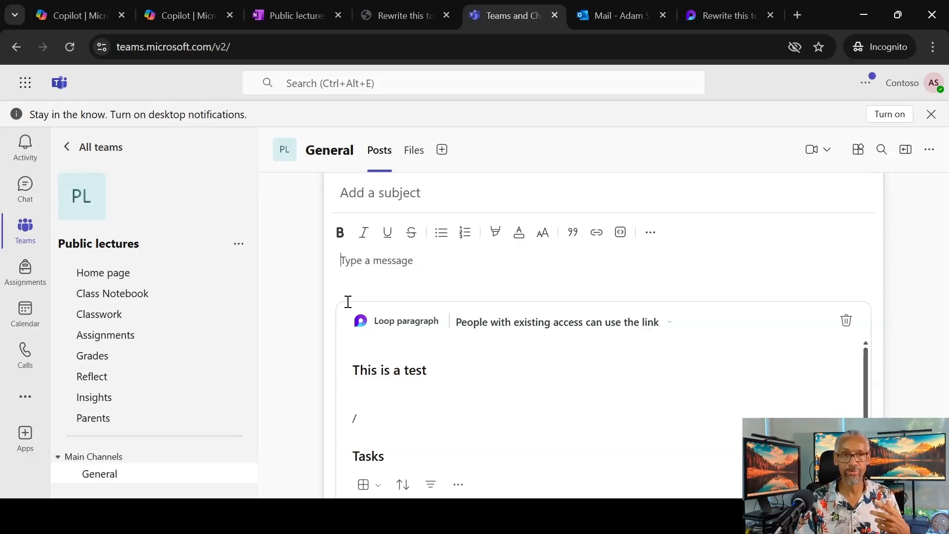
pyautogui.scroll(-2, 629, 339)
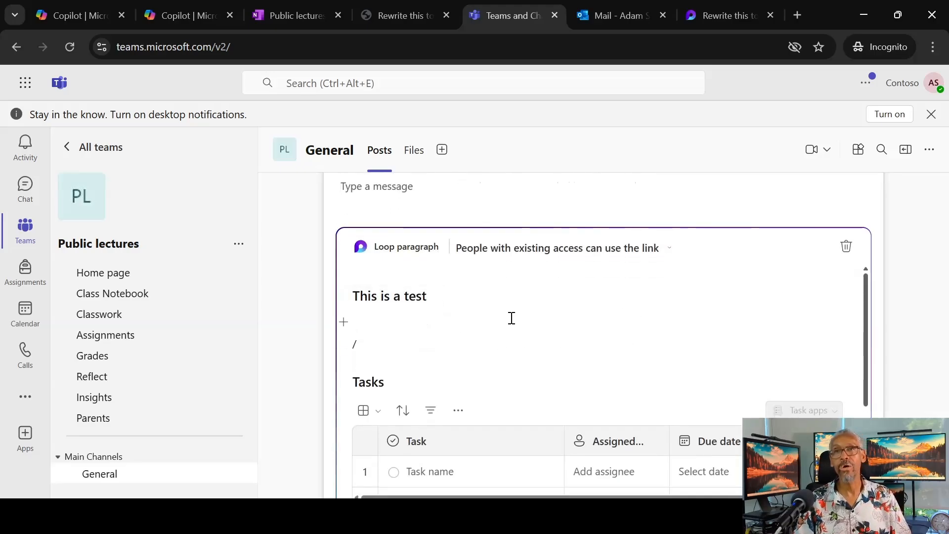
pyautogui.scroll(2, 511, 318)
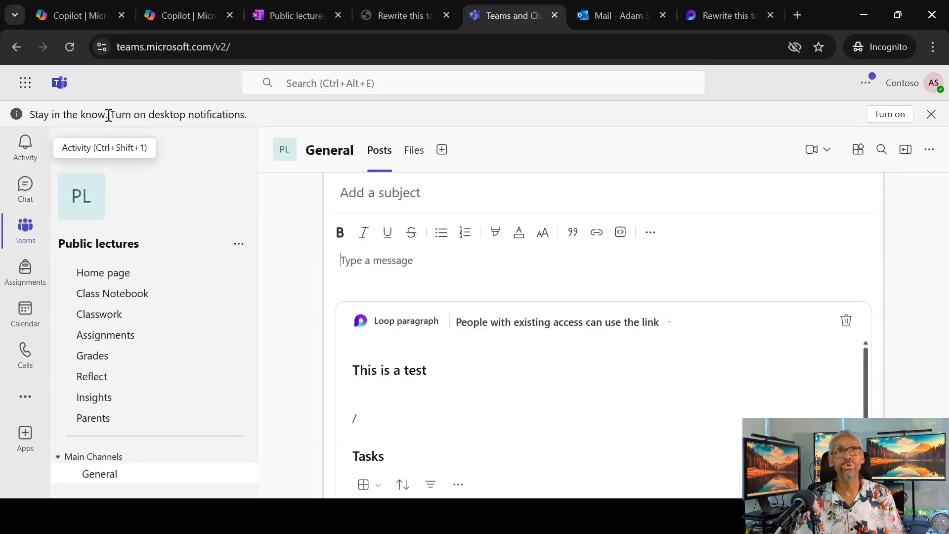
# Switch to the M365 Copilot chat and review the message box's options for adding content or chatting with an agent.
pyautogui.click(168, 7)
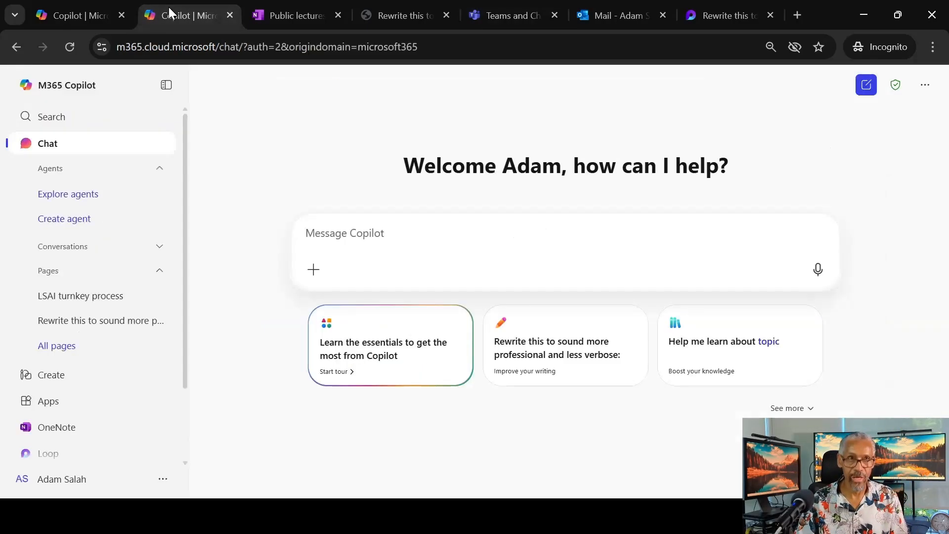
pyautogui.click(499, 241)
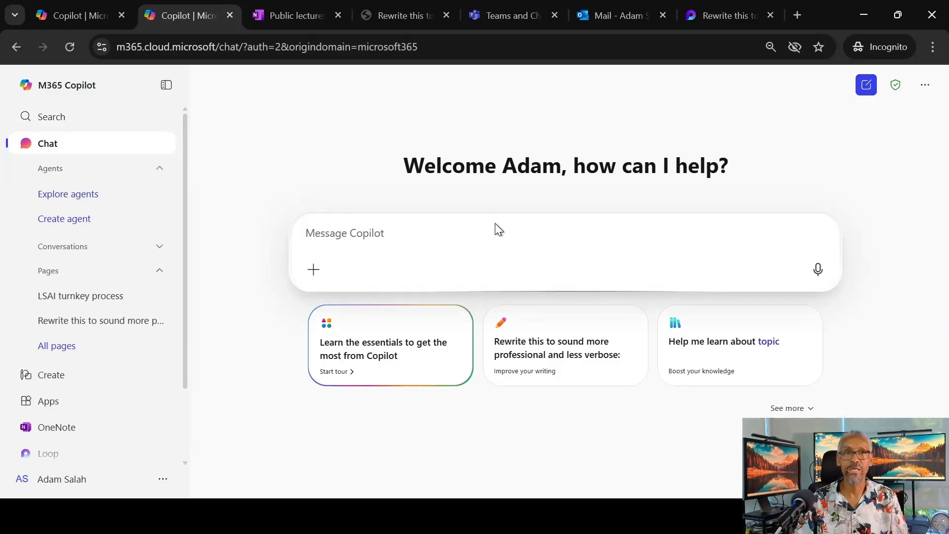
pyautogui.click(313, 269)
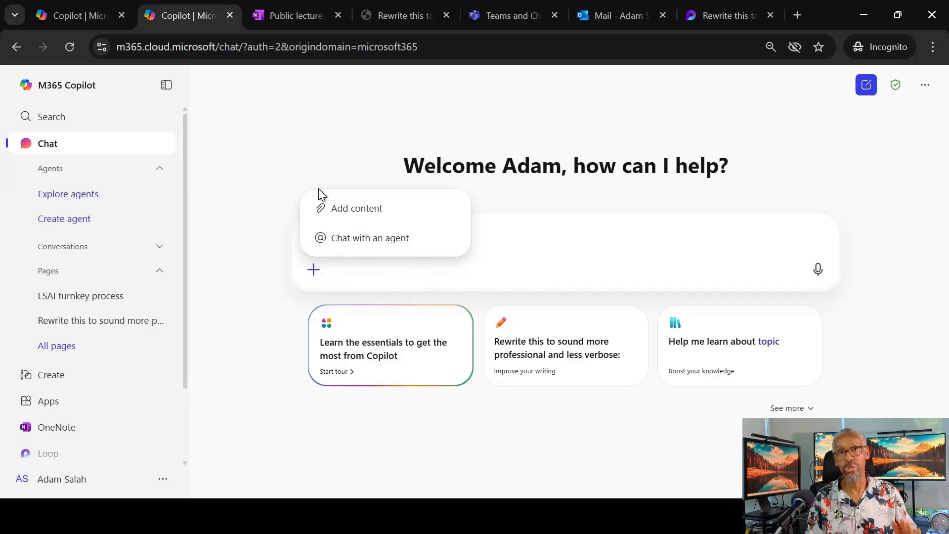
pyautogui.click(523, 238)
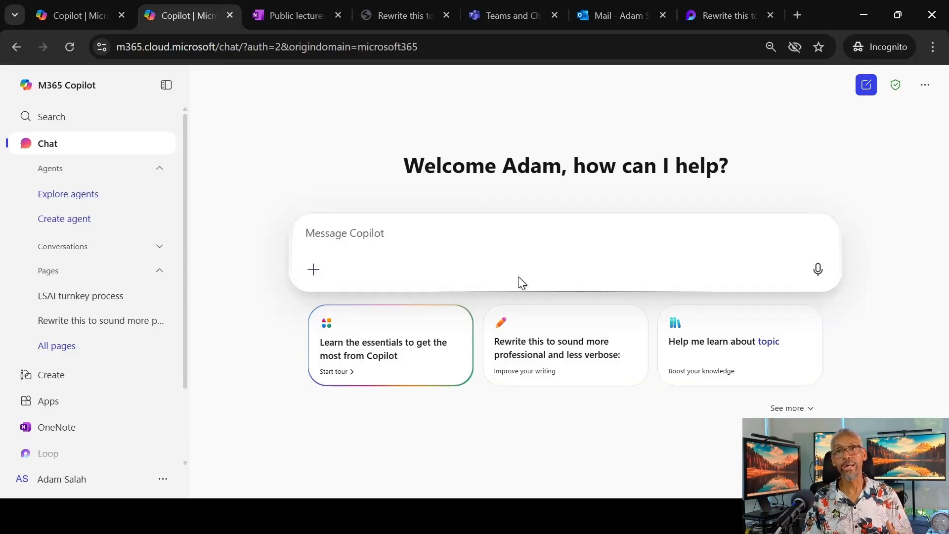
# Use the "Rewrite this to sound more professional and less verbose" suggestion on a misspelled note about giving Copilot a total braindump, and send it.
pyautogui.click(558, 352)
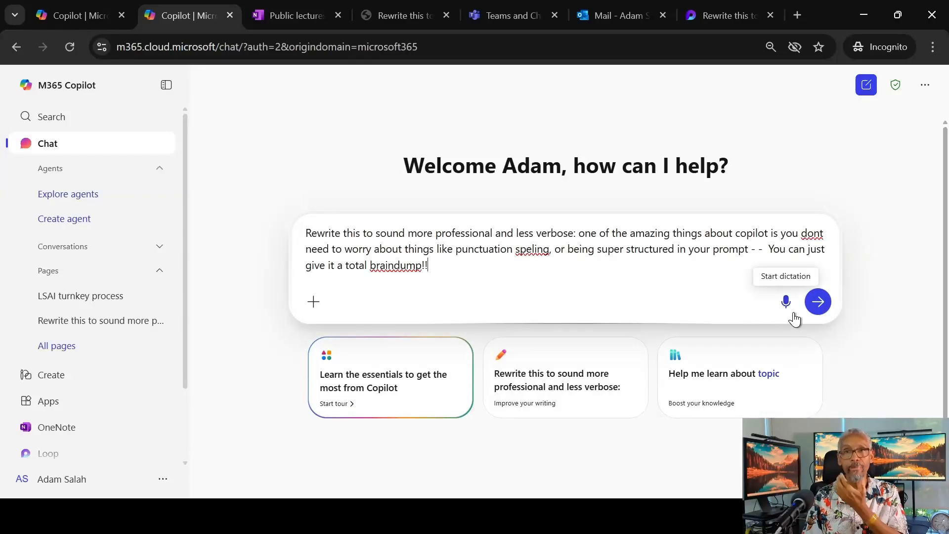
pyautogui.click(818, 302)
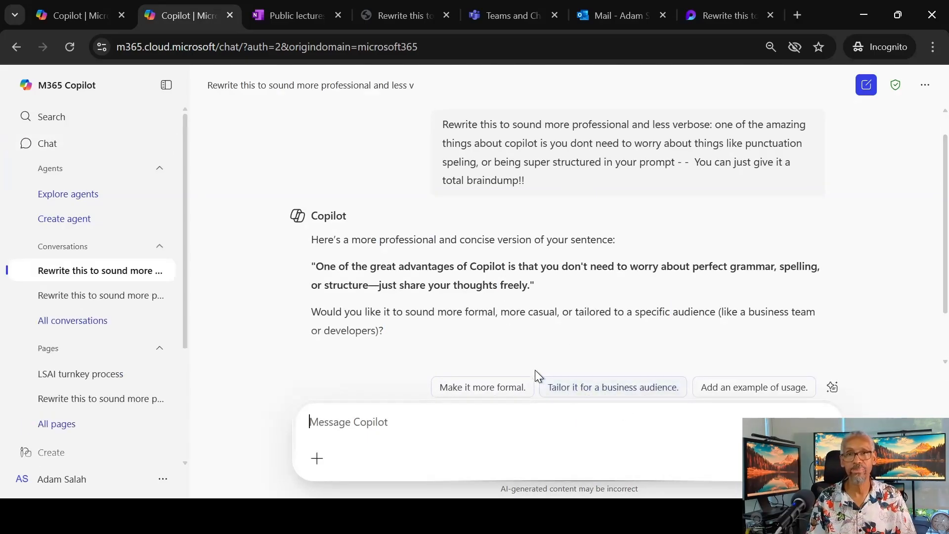
# Send the suggested follow-up prompts "Tailor it for a business audience." and "Include benefits of using Copilot.".
pyautogui.click(577, 390)
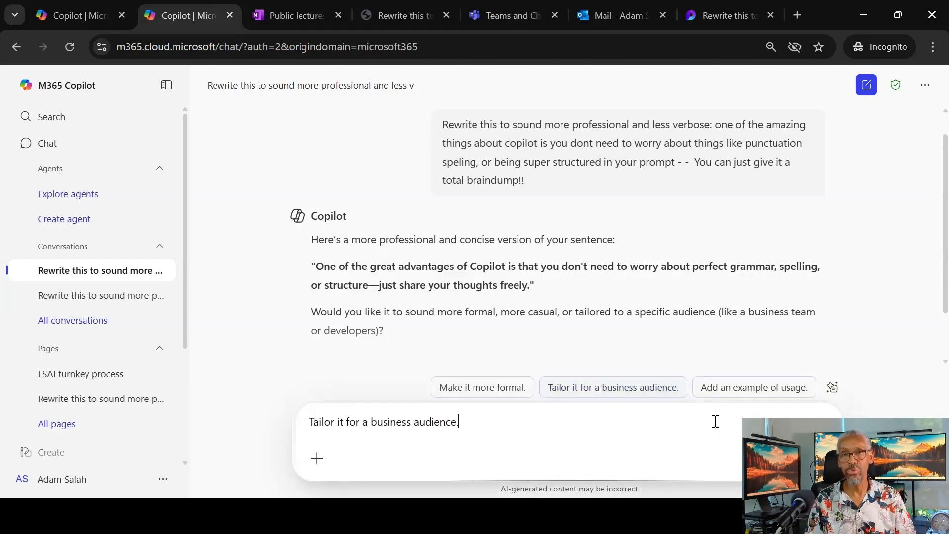
pyautogui.press('Return')
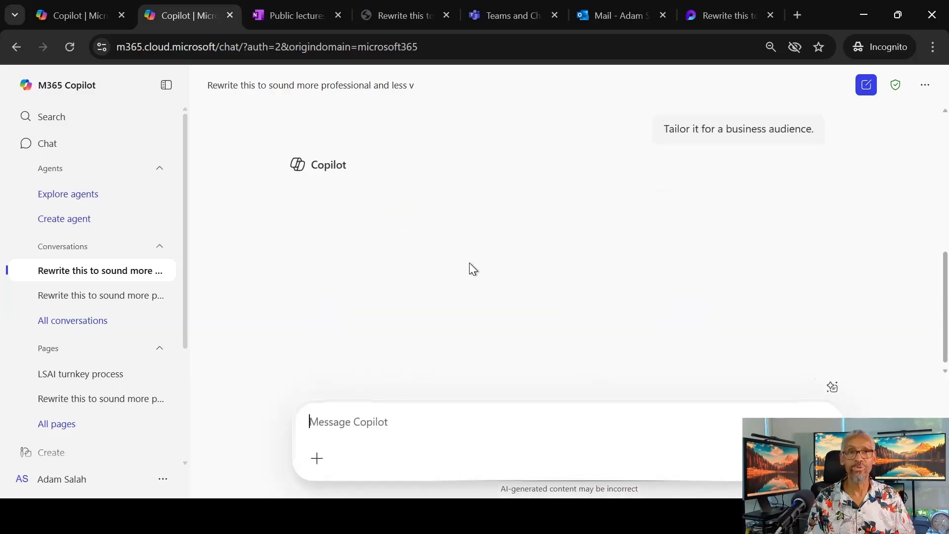
pyautogui.click(732, 388)
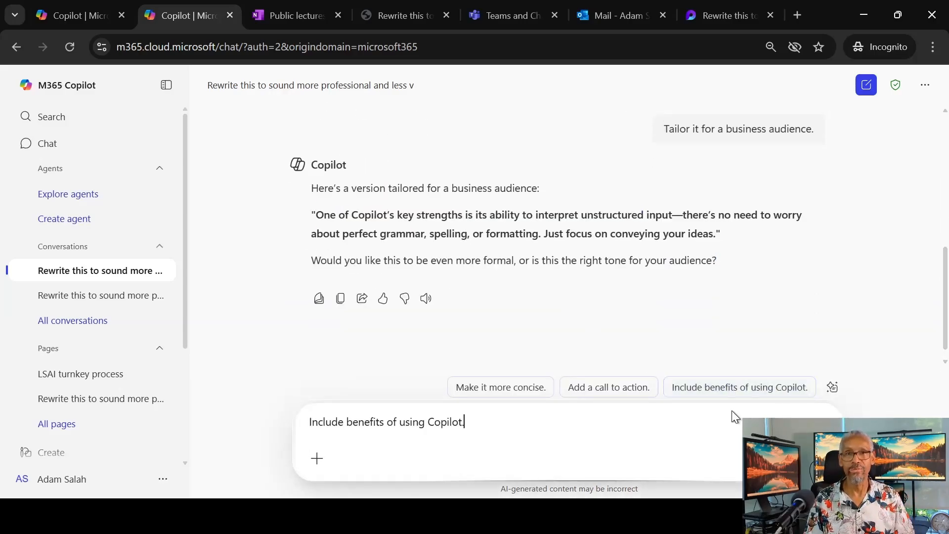
pyautogui.press('Return')
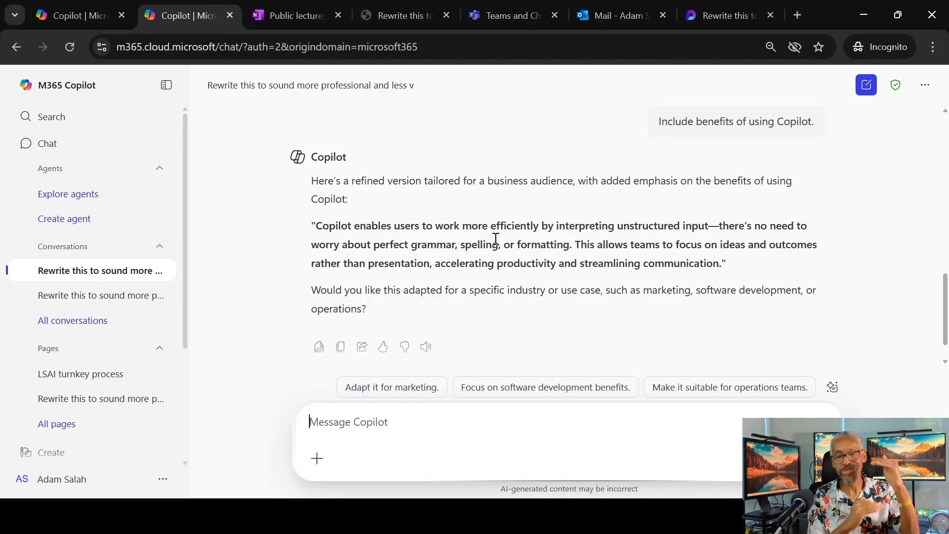
# Copy Copilot's response about the benefits of using Copilot and open it for editing in a page beside the chat.
pyautogui.click(342, 347)
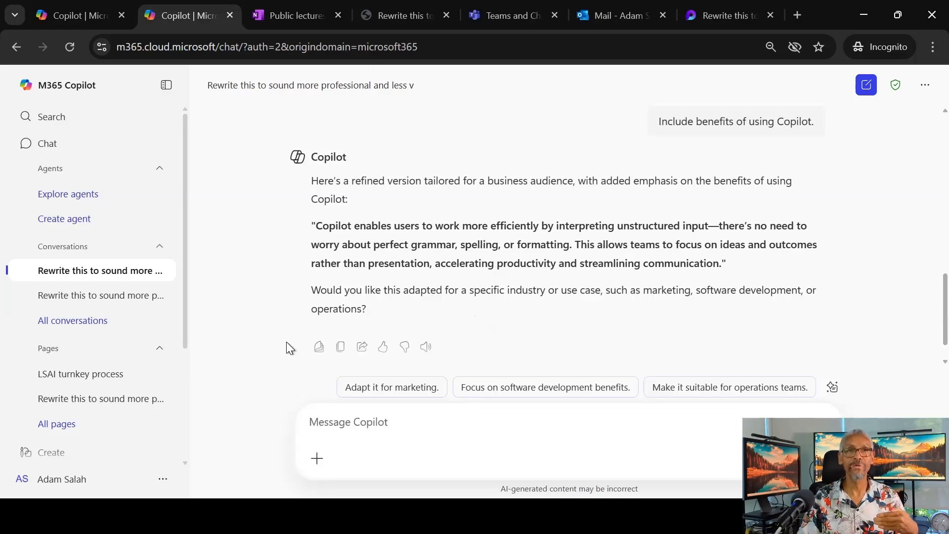
pyautogui.click(316, 352)
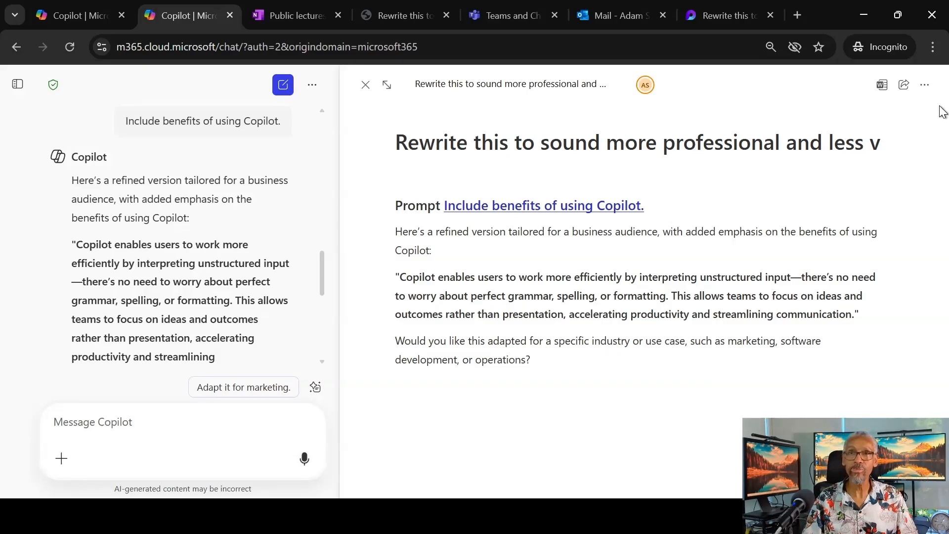
# Check the page's option for adding it to a notebook, dismiss it and close the page.
pyautogui.click(925, 87)
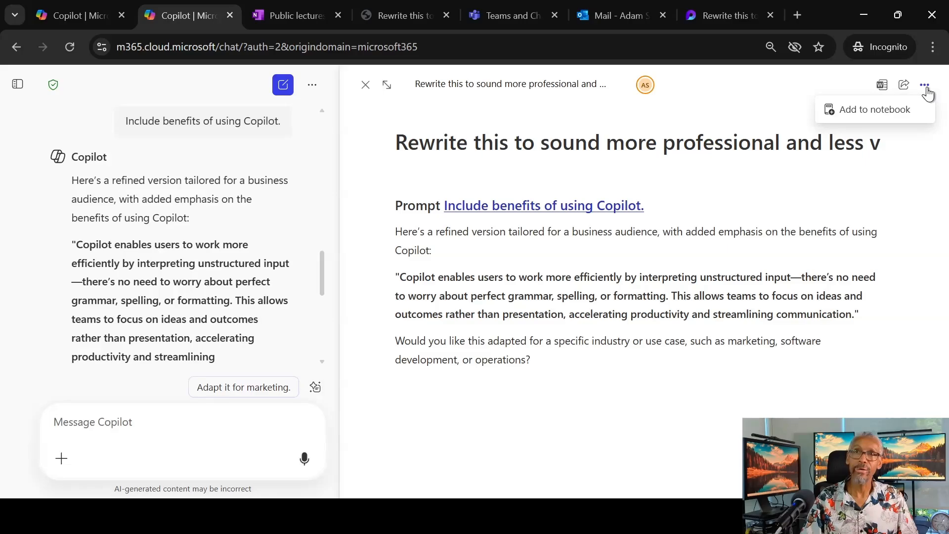
pyautogui.click(886, 115)
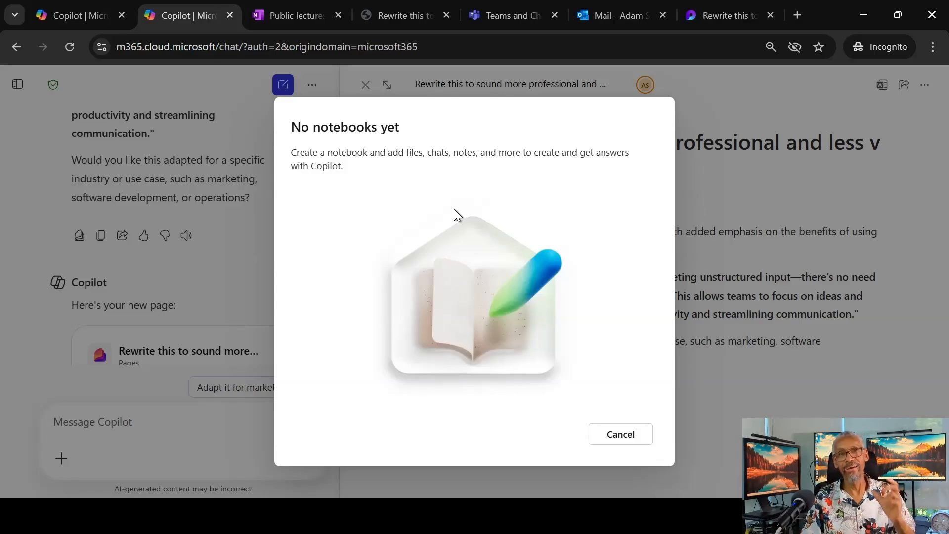
pyautogui.click(624, 434)
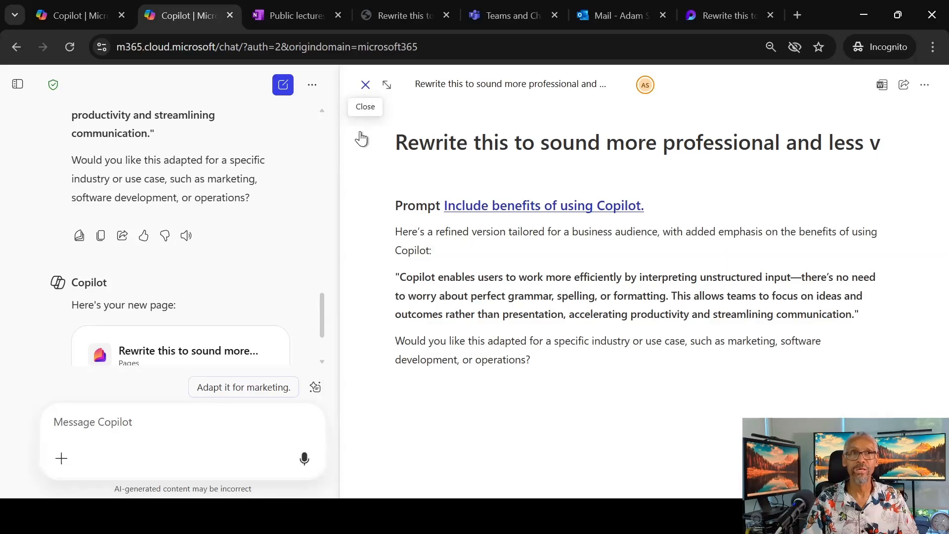
pyautogui.click(365, 85)
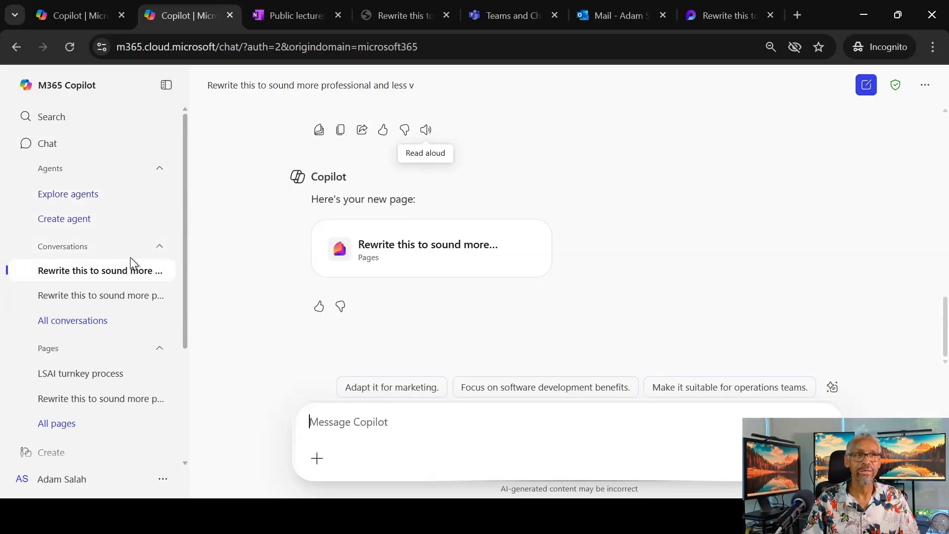
# Collapse the Conversations list, reload Copilot chat and open the newest "Rewrite this to sound more..." page from the expanded Pages list.
pyautogui.click(160, 247)
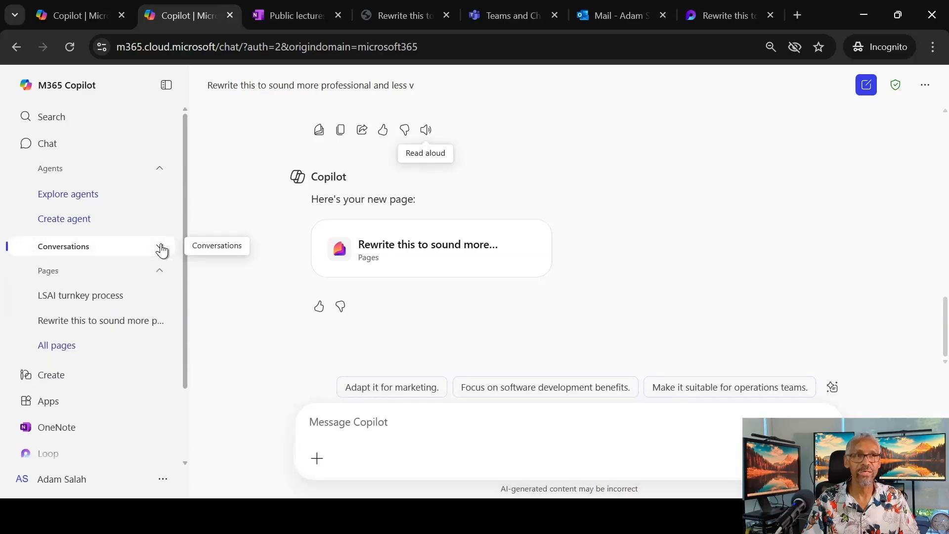
pyautogui.click(156, 281)
pyautogui.click(155, 278)
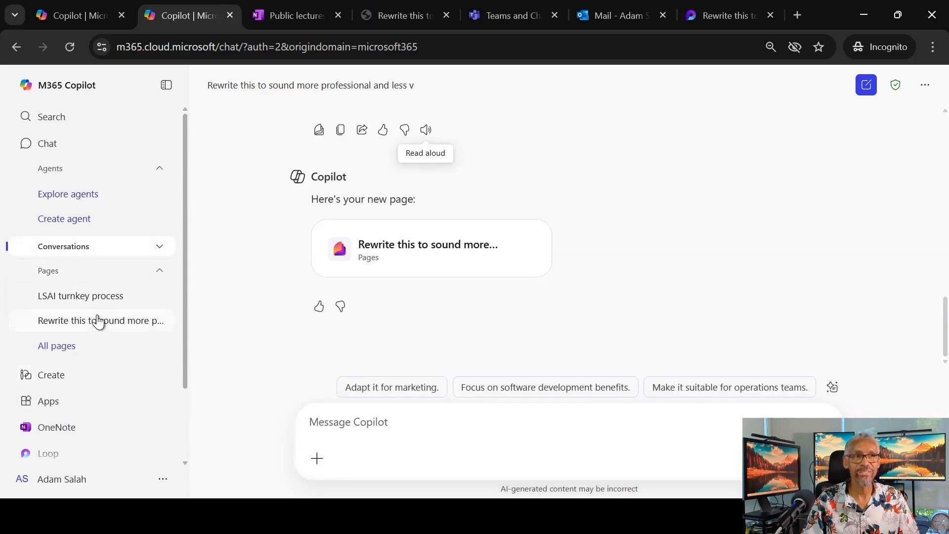
pyautogui.click(72, 51)
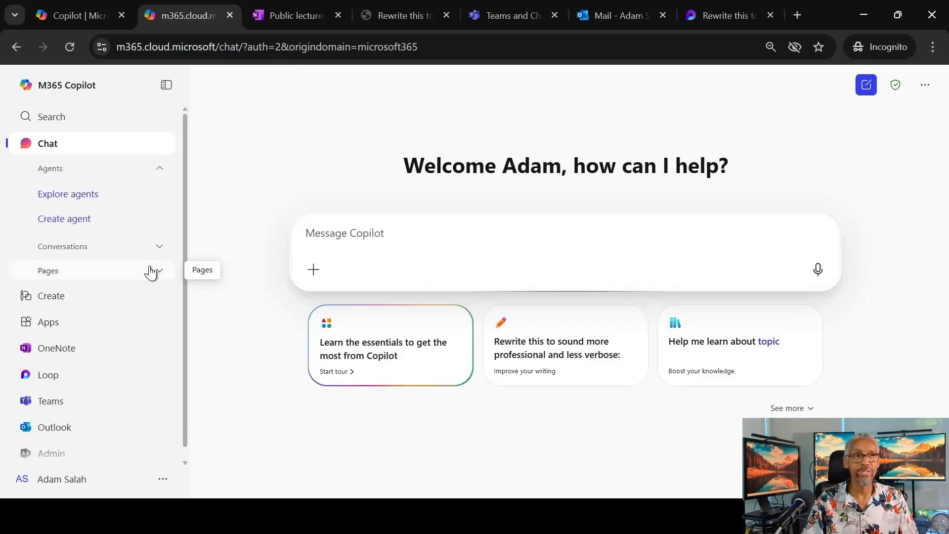
pyautogui.click(158, 270)
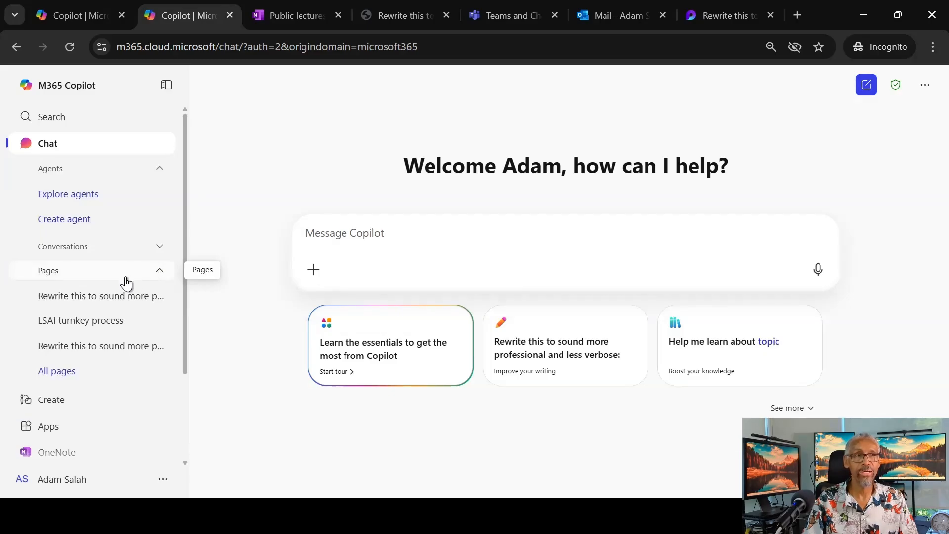
pyautogui.click(94, 305)
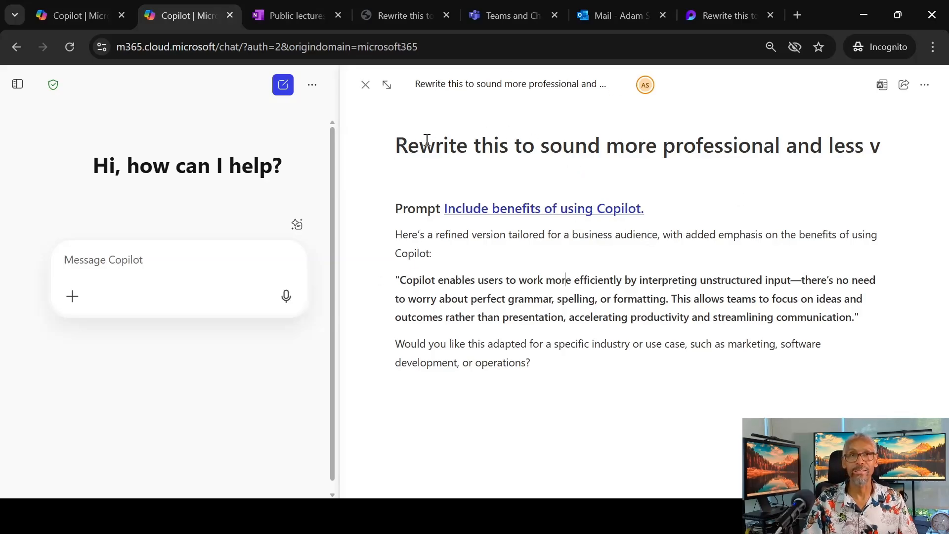
# Replace the page's title with "Page created in Copilot 0".
pyautogui.moveTo(397, 148); pyautogui.dragTo(881, 146)
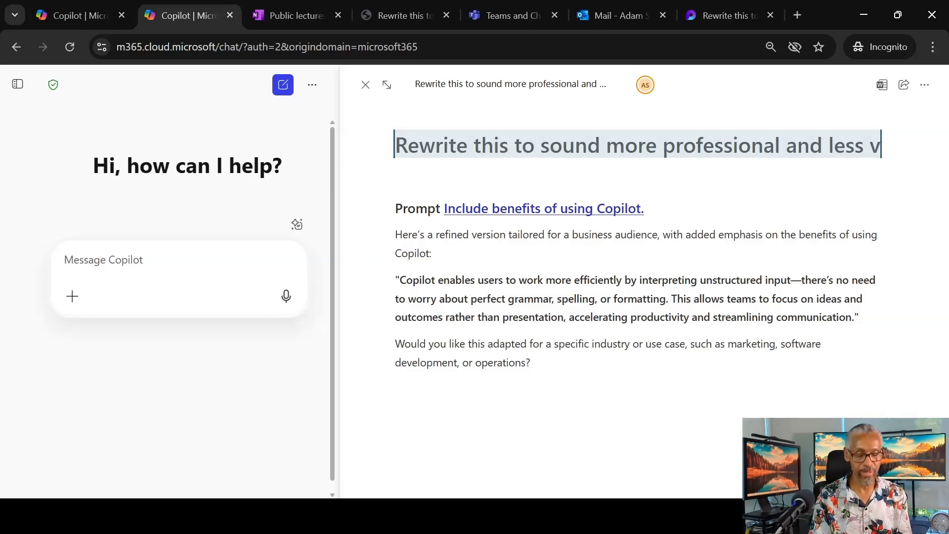
pyautogui.write('Page created ')
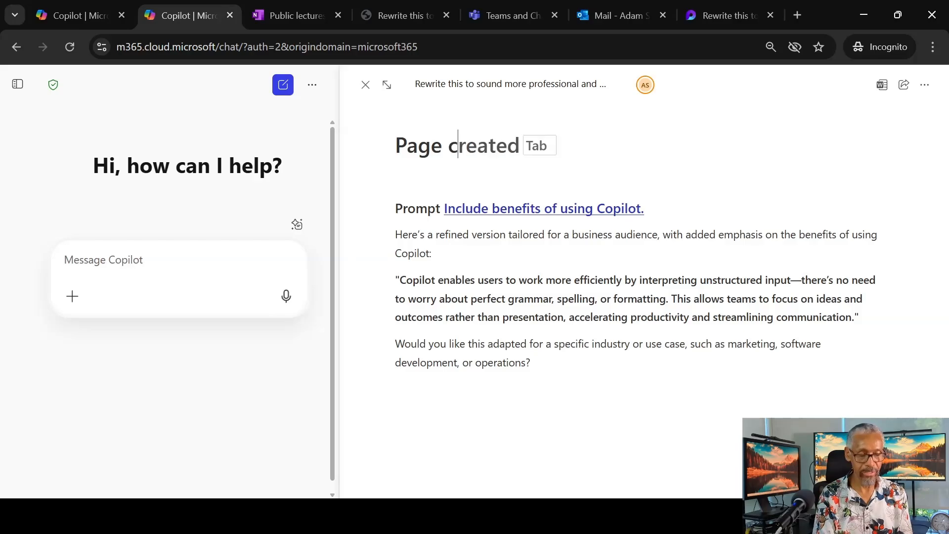
pyautogui.write('in Co')
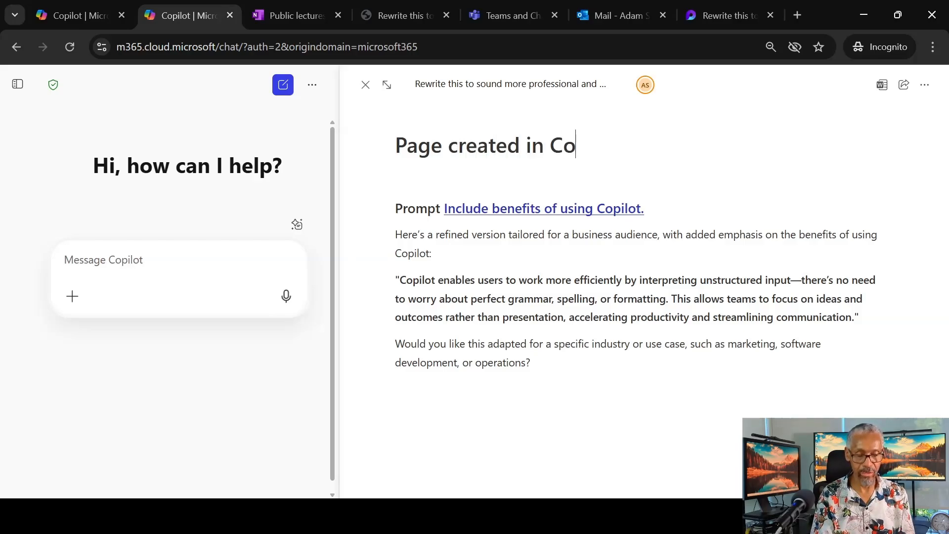
pyautogui.write('pilot 0')
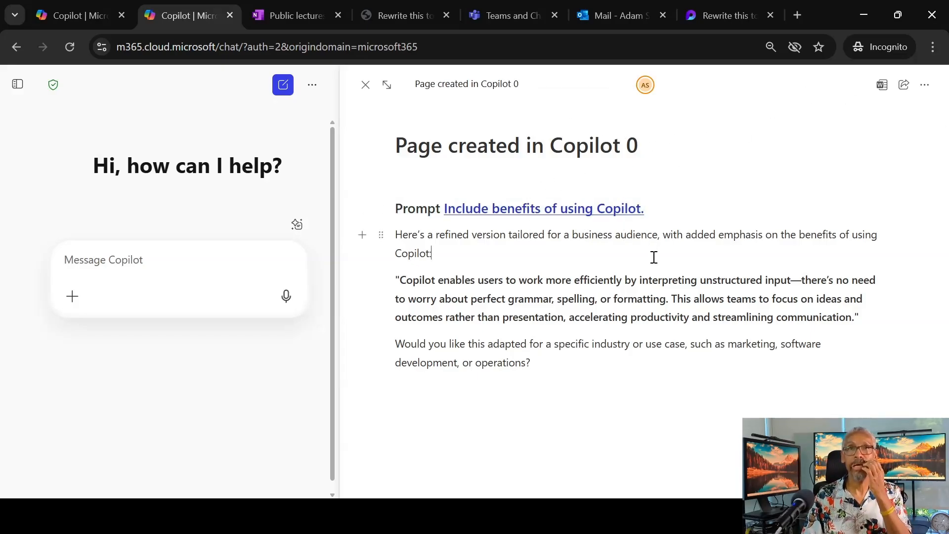
# Close the page, reload Copilot chat to check the Pages list, then reopen the retitled page to check its title and close it.
pyautogui.click(365, 85)
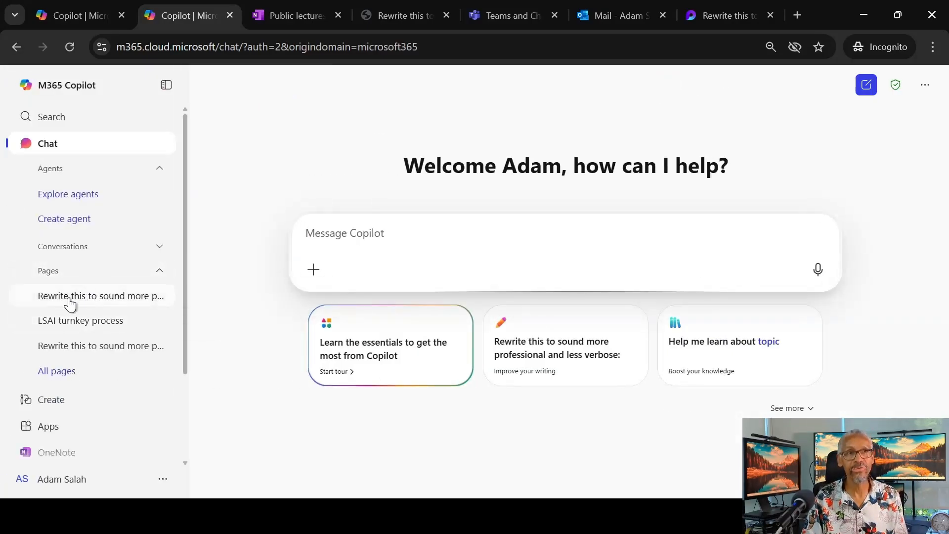
pyautogui.click(70, 47)
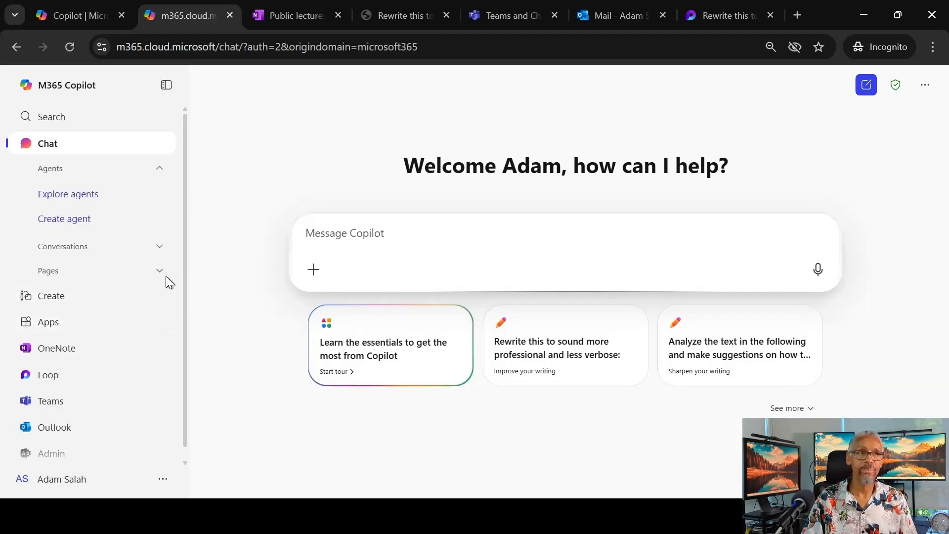
pyautogui.click(151, 275)
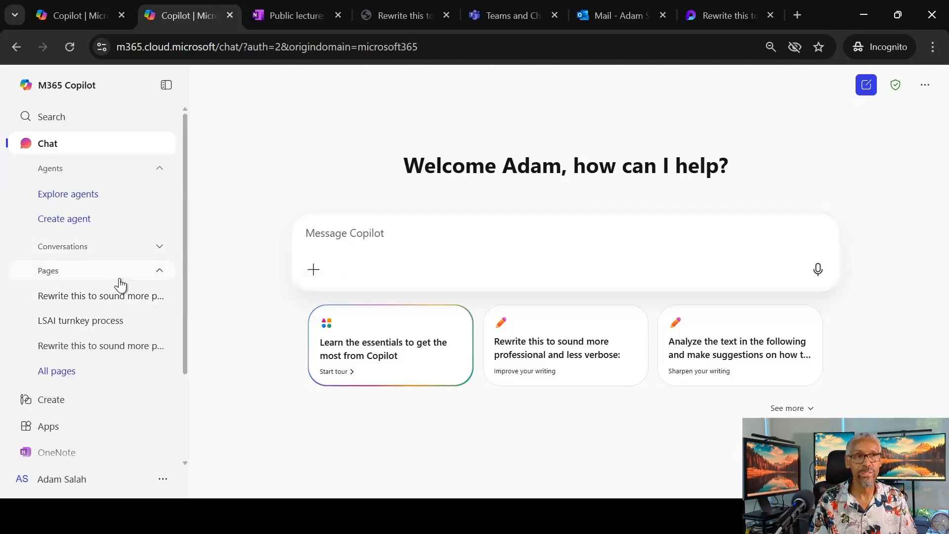
pyautogui.click(71, 47)
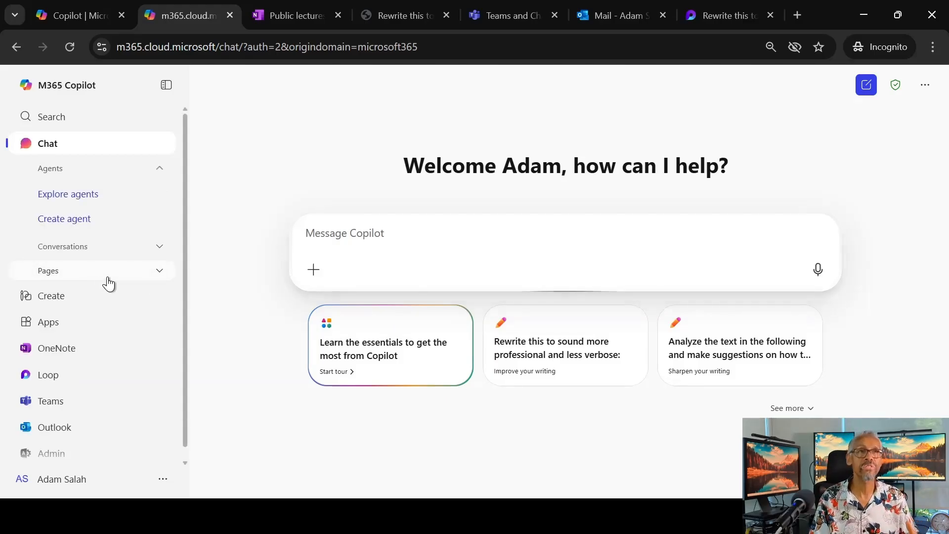
pyautogui.click(107, 278)
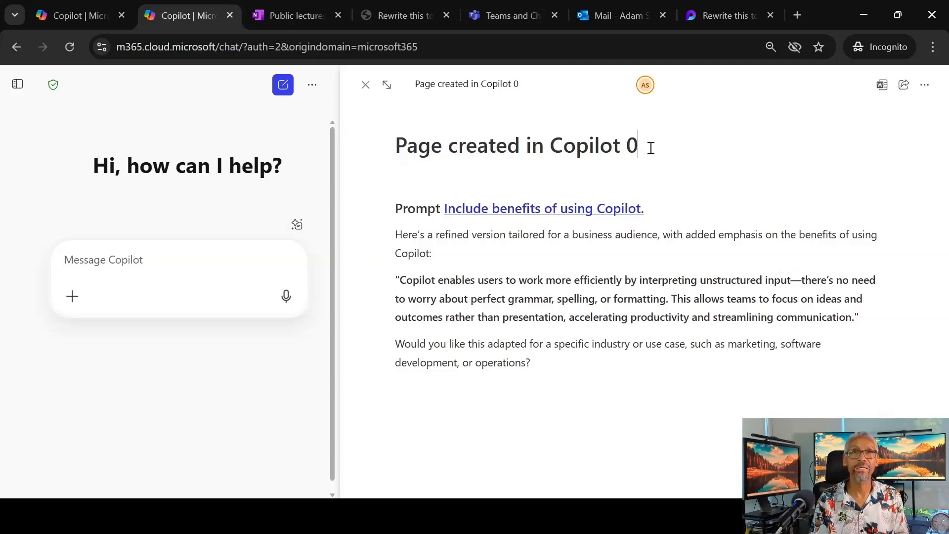
pyautogui.moveTo(651, 146); pyautogui.dragTo(395, 147)
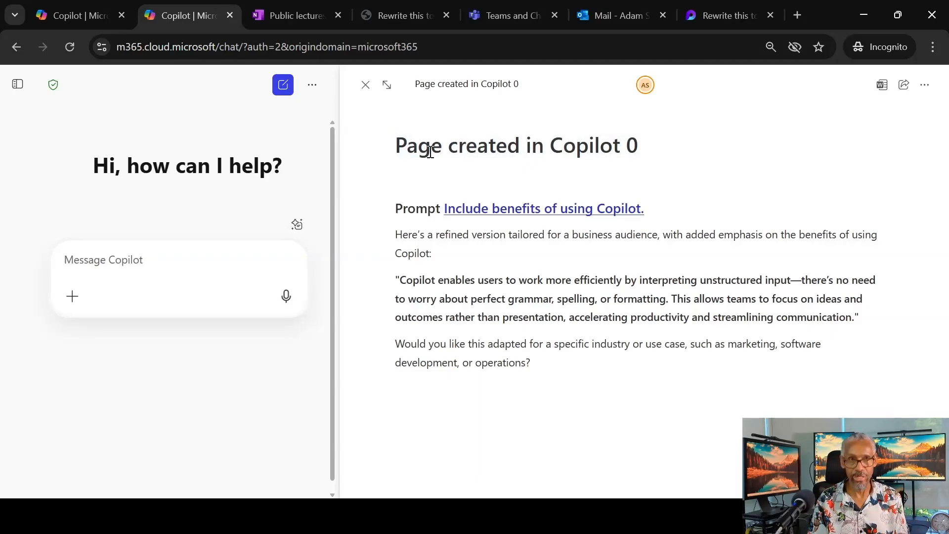
pyautogui.click(365, 85)
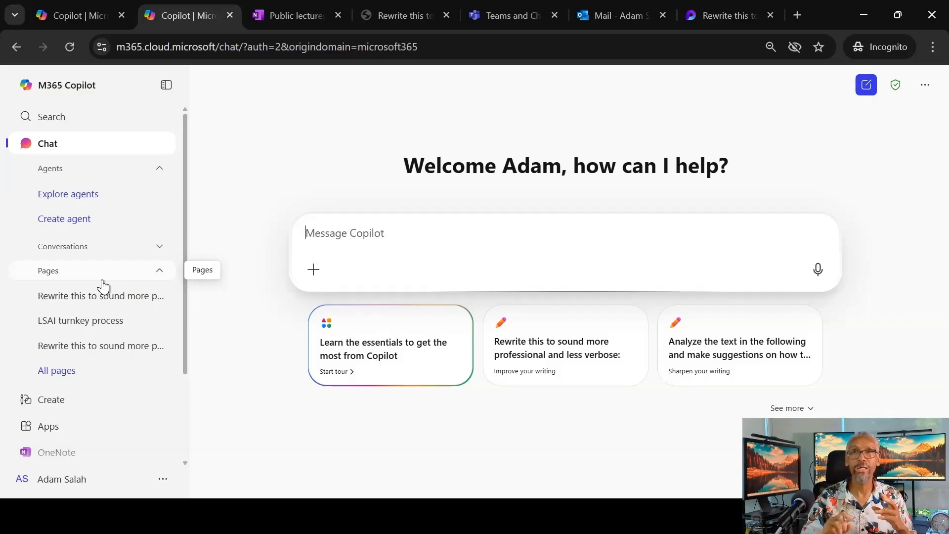
# Switch to Outlook and on to the Teams channel post, and open its Loop paragraph component in the Loop app.
pyautogui.click(593, 16)
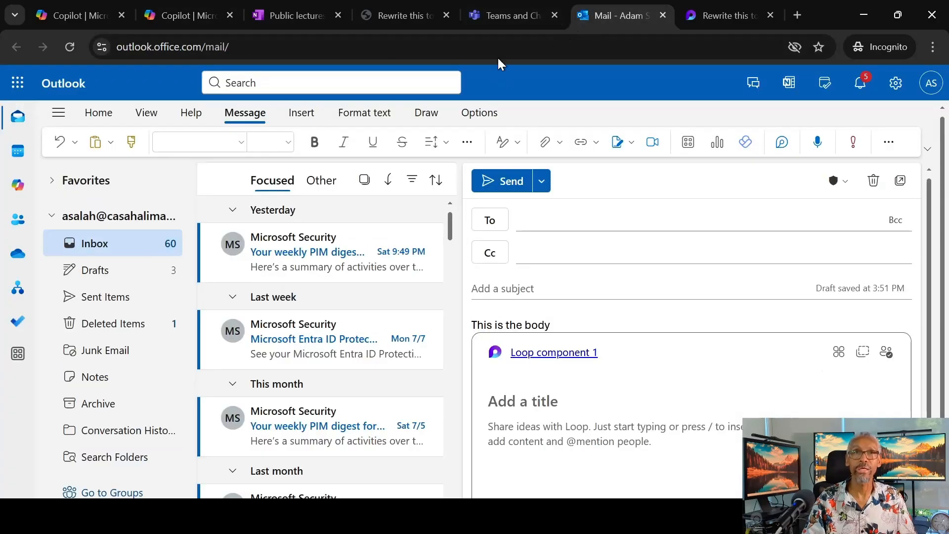
pyautogui.click(510, 20)
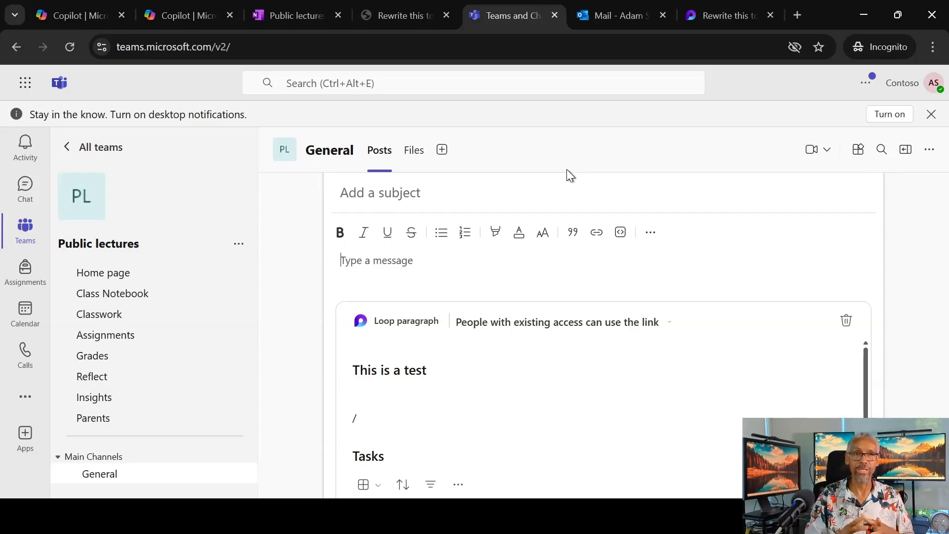
pyautogui.click(417, 321)
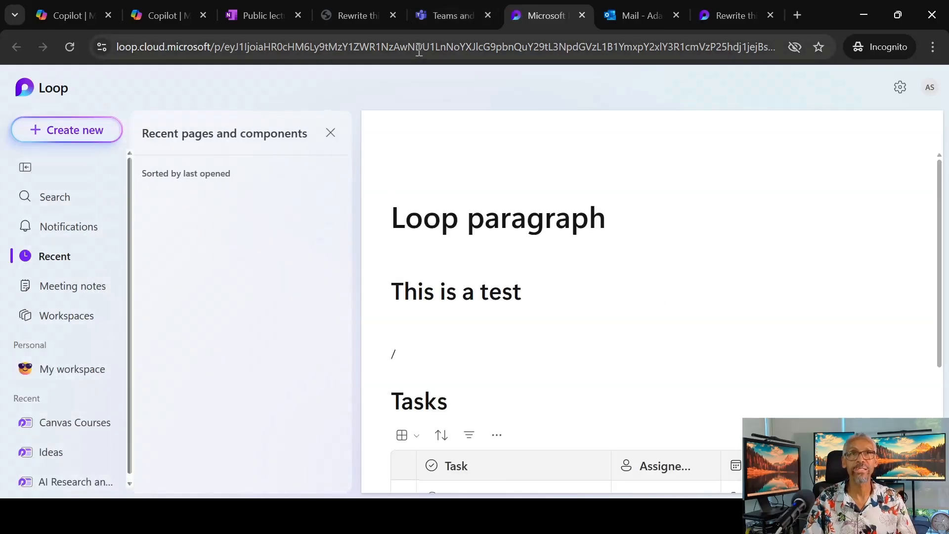
pyautogui.click(226, 47)
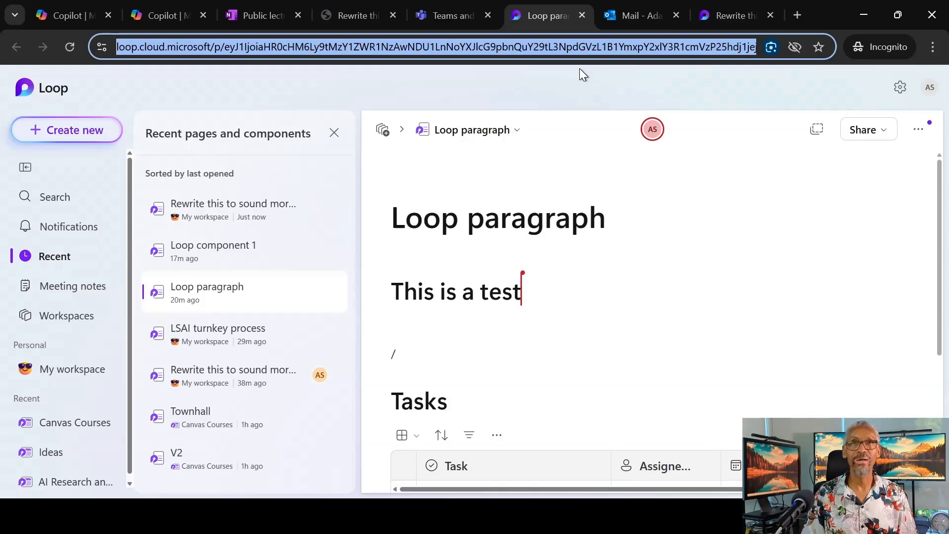
pyautogui.click(754, 115)
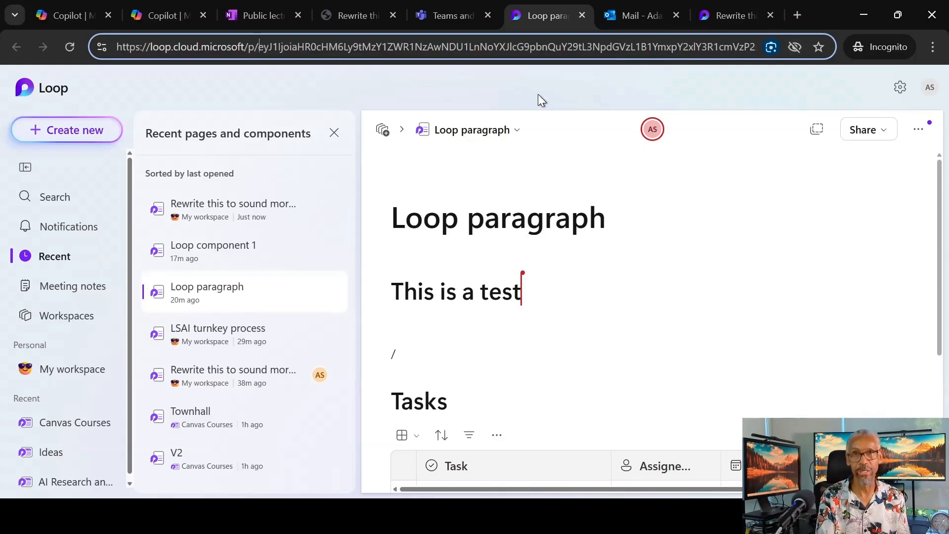
pyautogui.hotkey('ctrl', 'a')
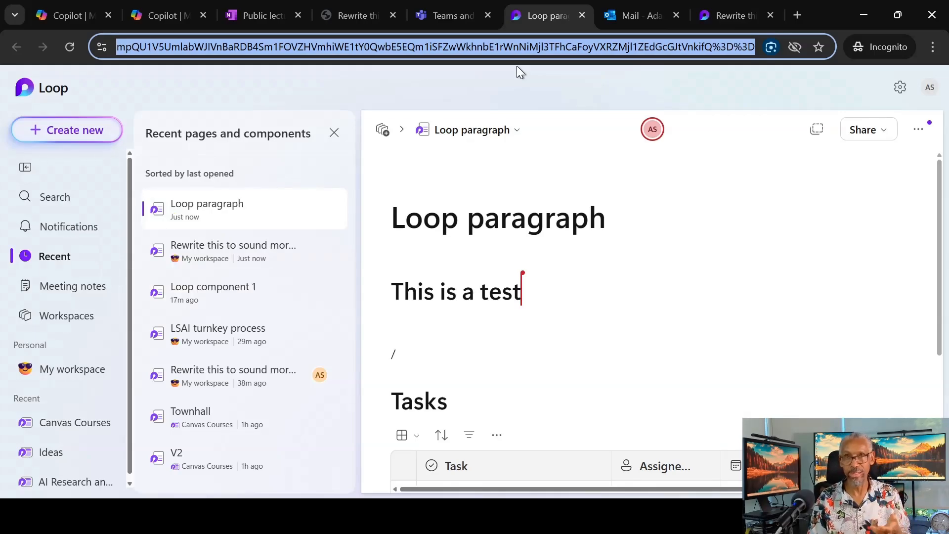
pyautogui.press('Home')
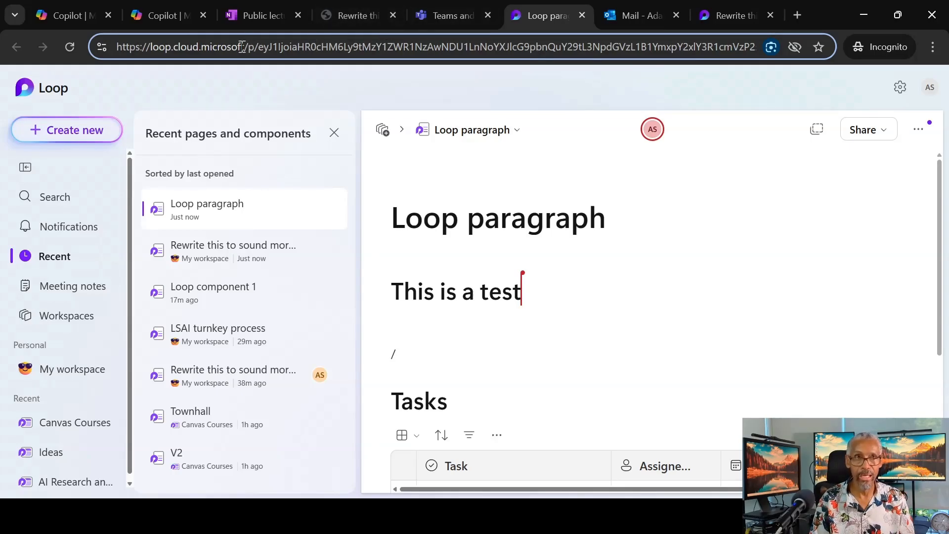
pyautogui.moveTo(246, 47); pyautogui.dragTo(116, 46)
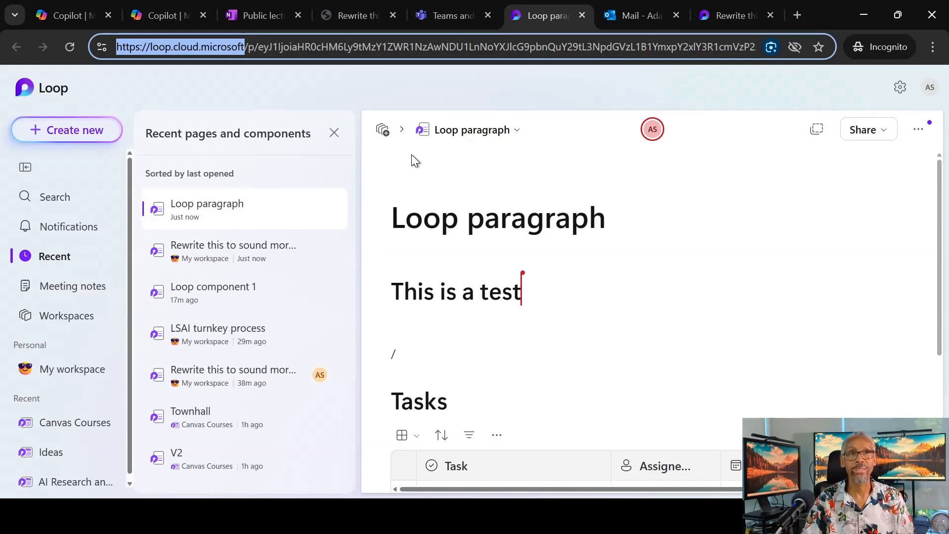
# Close the list of recent pages and components, look over Loop's navigation and show the recent list again.
pyautogui.click(332, 137)
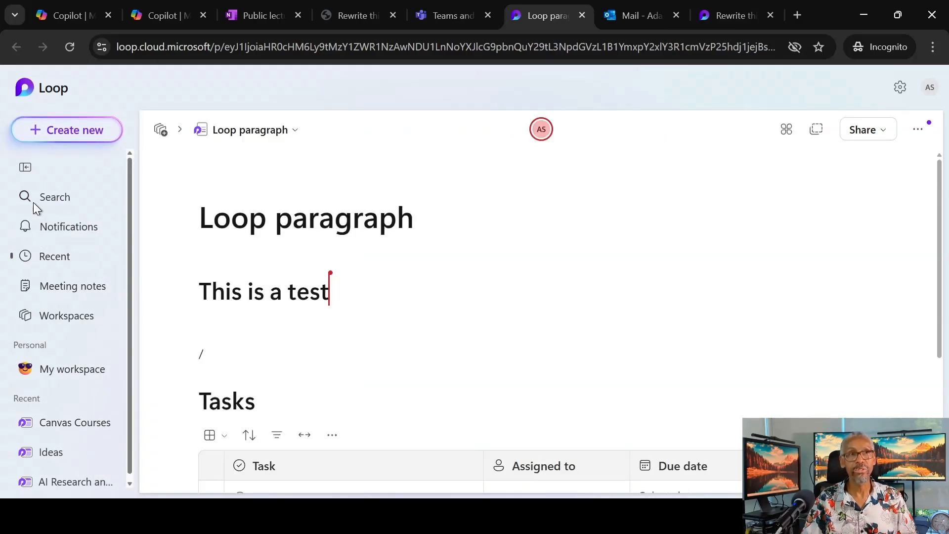
pyautogui.scroll(-1, 33, 289)
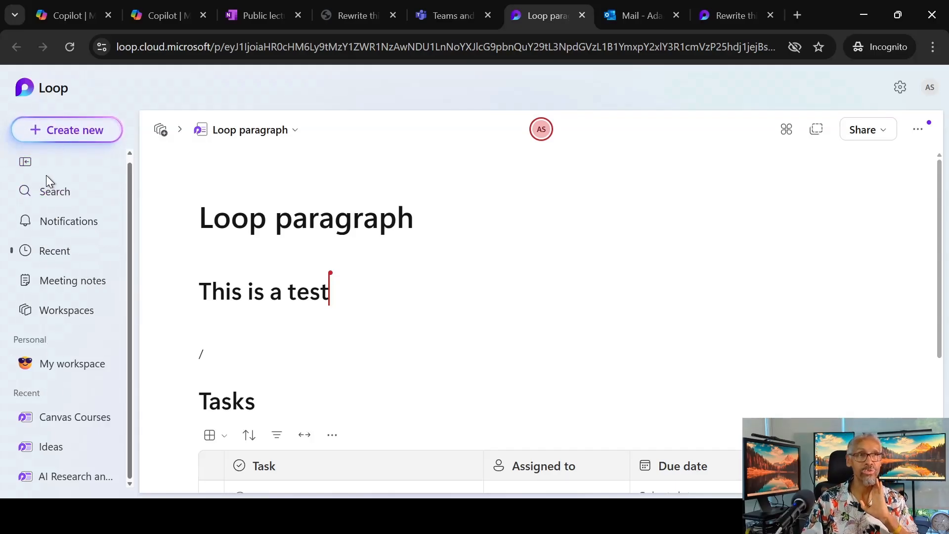
pyautogui.click(53, 256)
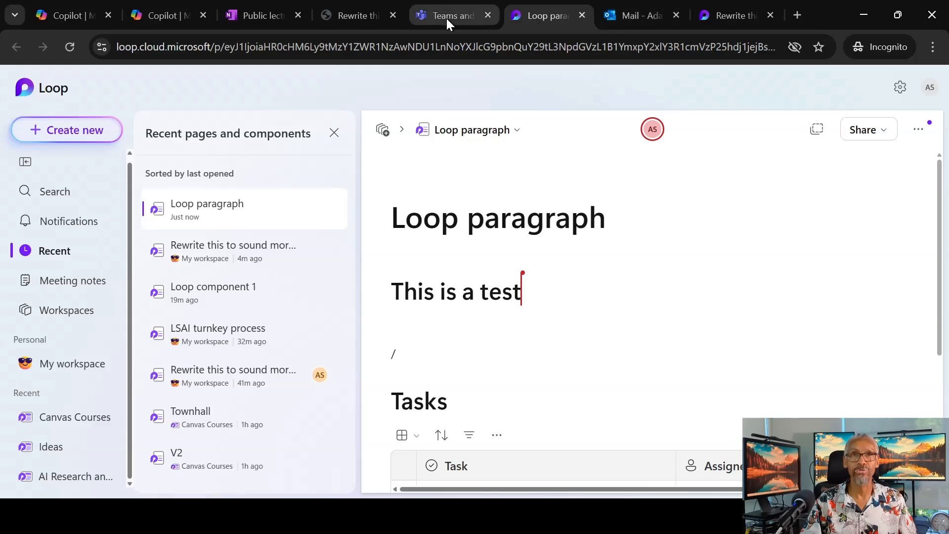
# Review the Loop paragraph's link settings in the Teams post, dismiss them without applying changes and return to the Loop app.
pyautogui.click(433, 11)
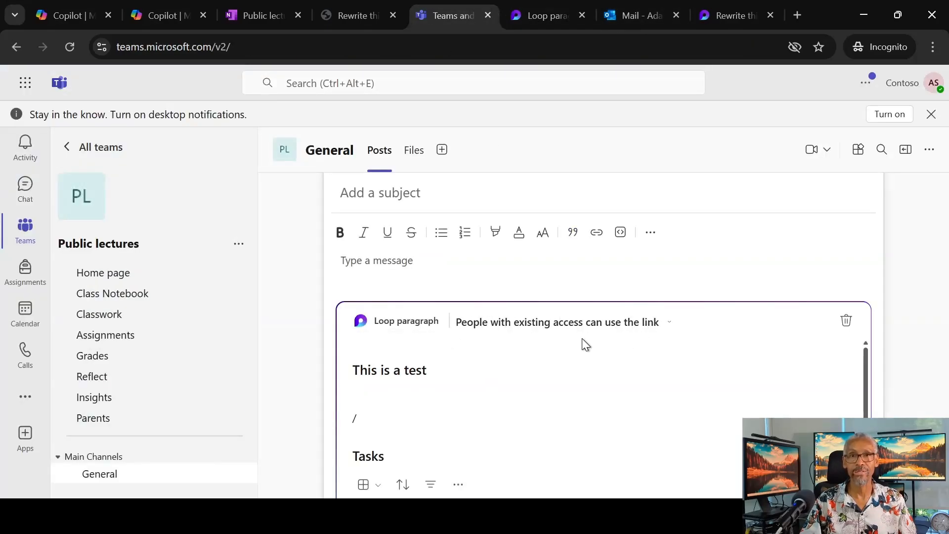
pyautogui.click(665, 323)
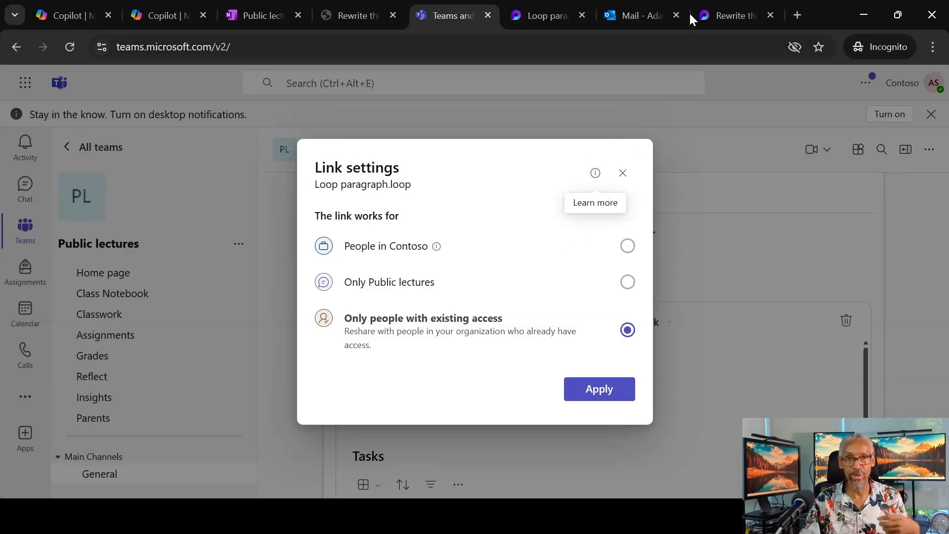
pyautogui.click(622, 175)
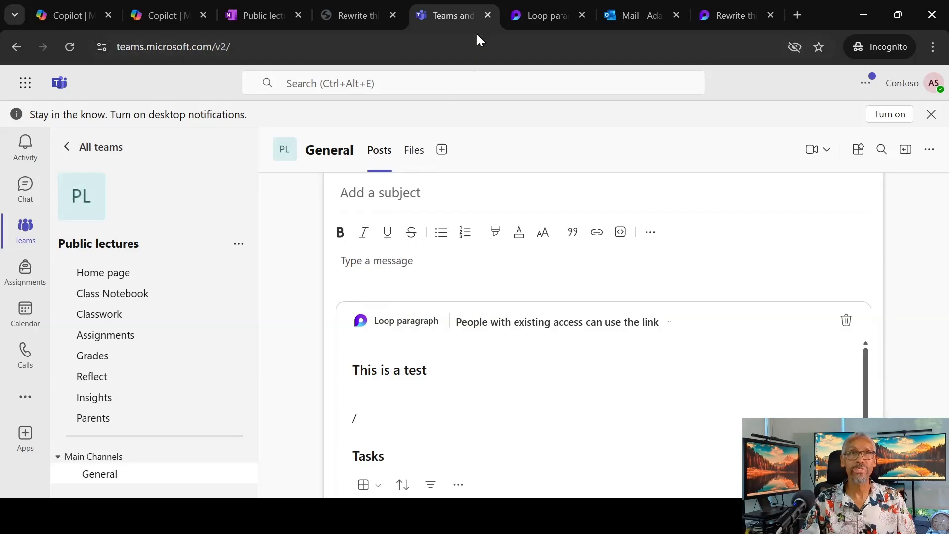
pyautogui.click(550, 19)
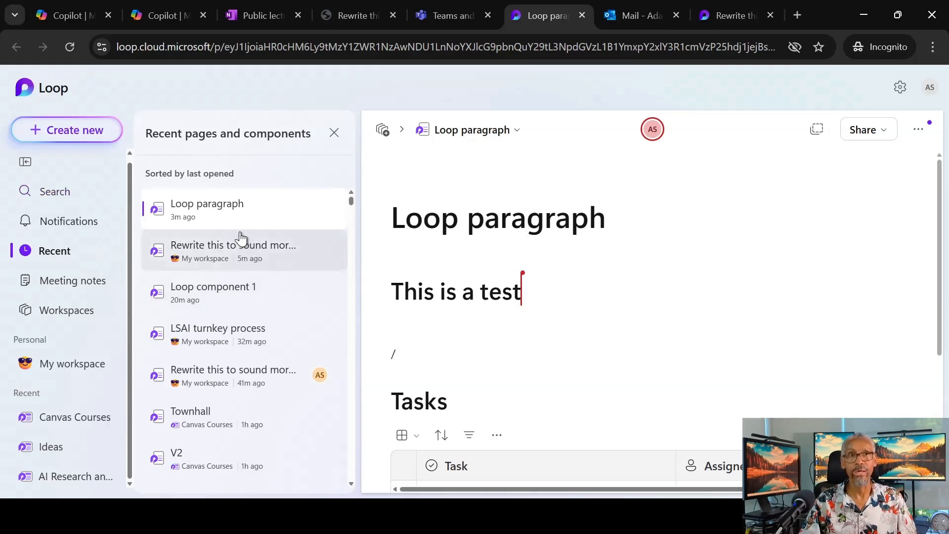
# Extend the Loop paragraph page's title to "Loop paragraph Created in MS Teams".
pyautogui.tripleClick(513, 227)
pyautogui.press('End')
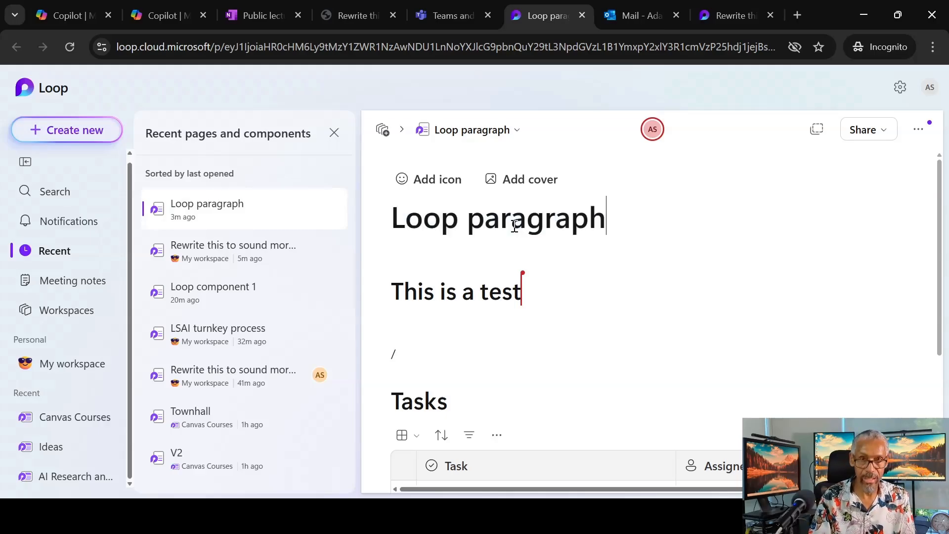
pyautogui.write('V')
pyautogui.press('BackSpace')
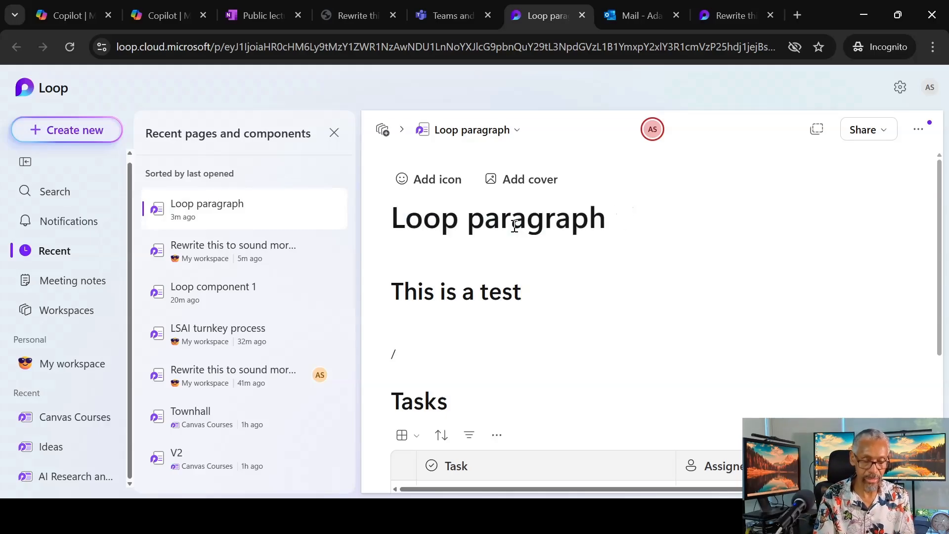
pyautogui.write('Created in ')
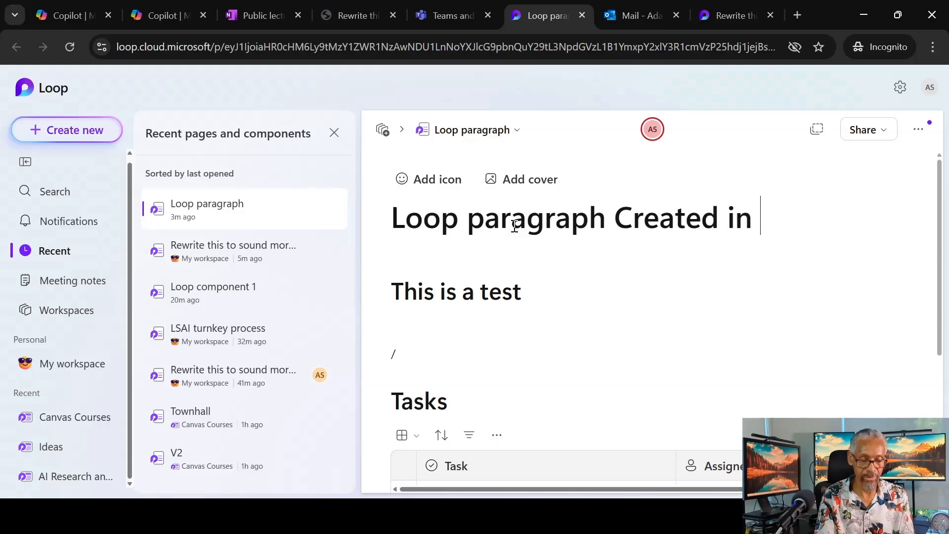
pyautogui.write('MS Teams')
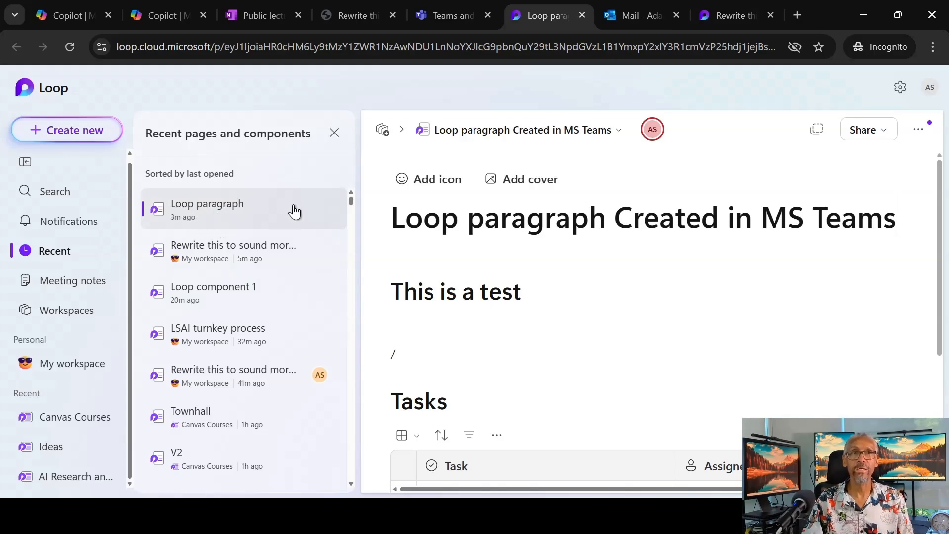
pyautogui.click(451, 274)
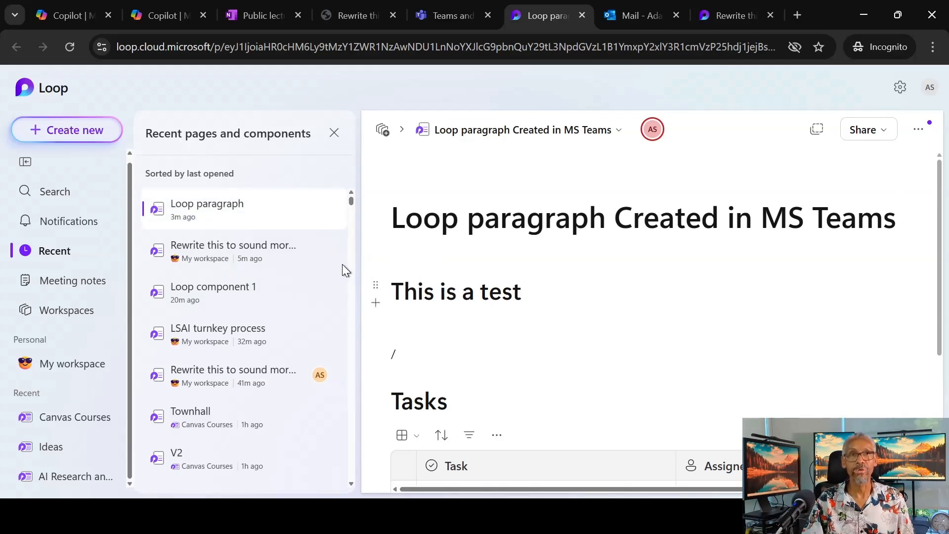
# View the recent page created in Copilot, return to the Loop paragraph and add "Modified in Loop proper" below its "This is a test" heading.
pyautogui.click(275, 254)
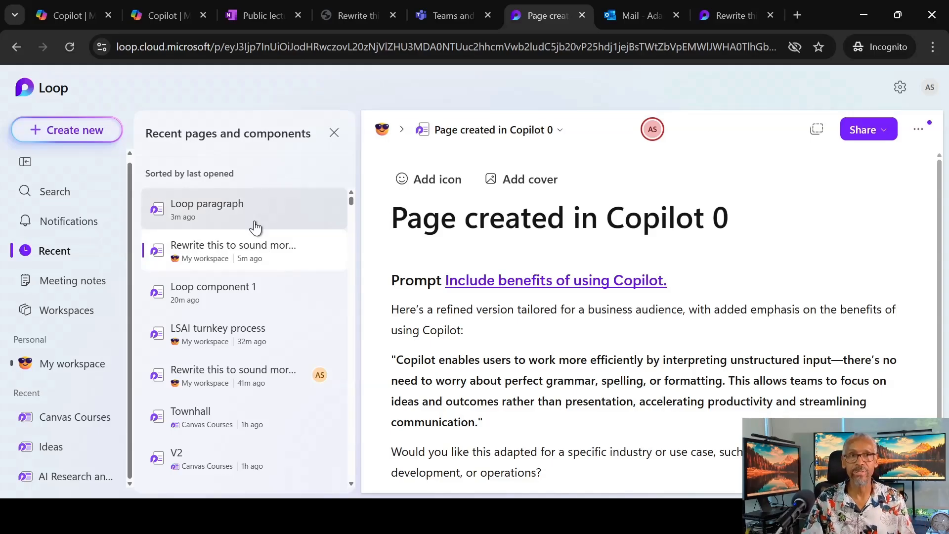
pyautogui.click(255, 227)
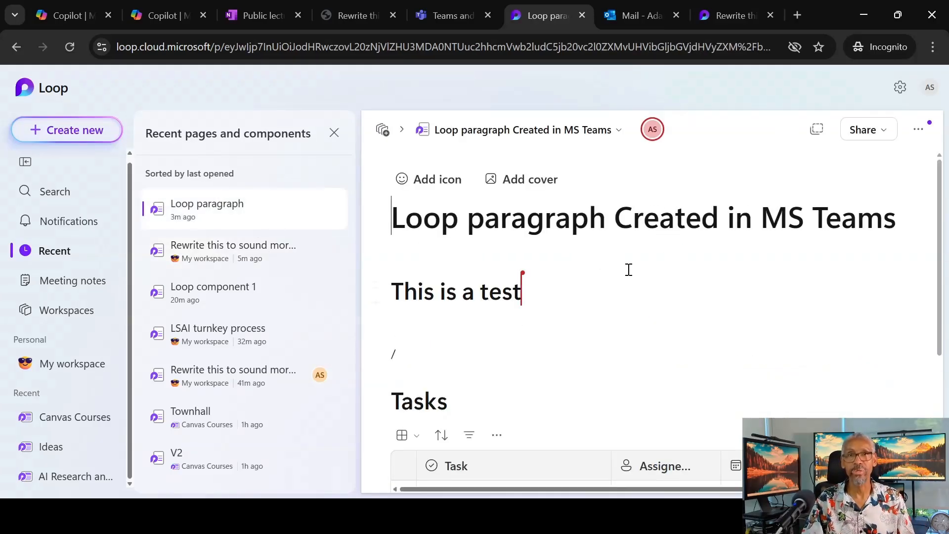
pyautogui.click(575, 307)
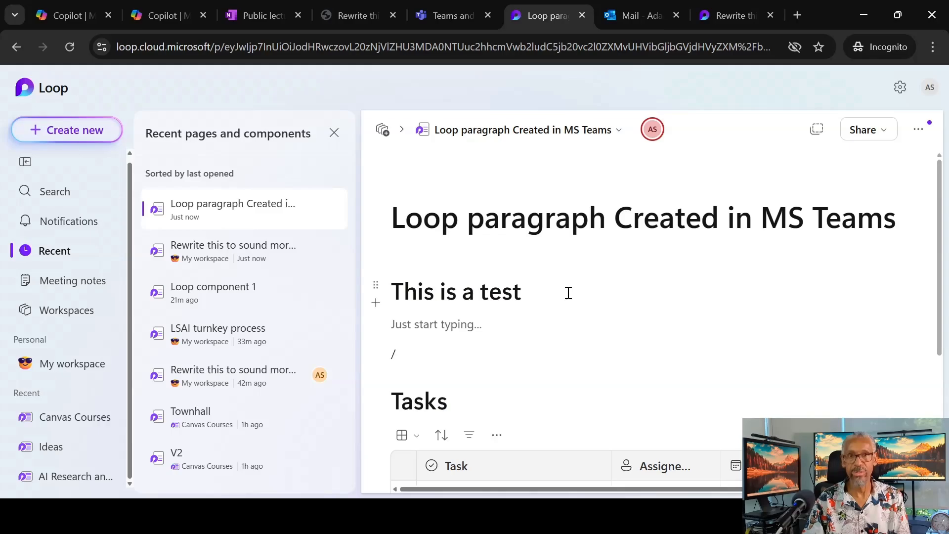
pyautogui.write('Modifie')
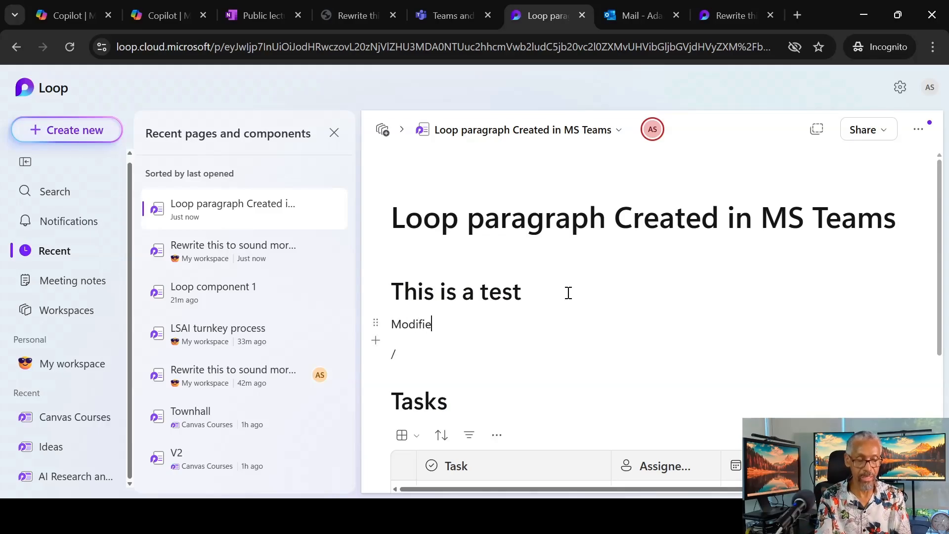
pyautogui.write('d in Loop proper')
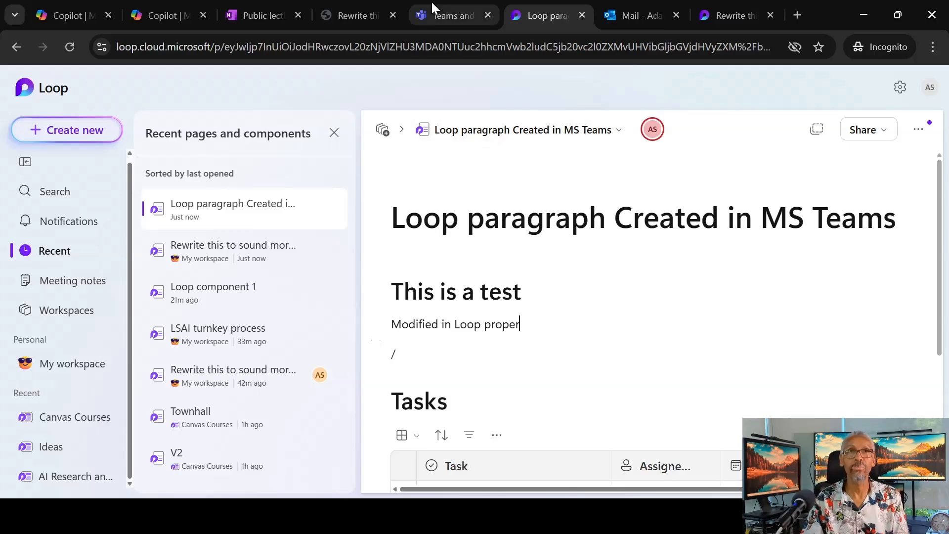
# Switch to the Teams channel post and highlight the line "Modified in Loop proper" in its Loop paragraph.
pyautogui.click(442, 11)
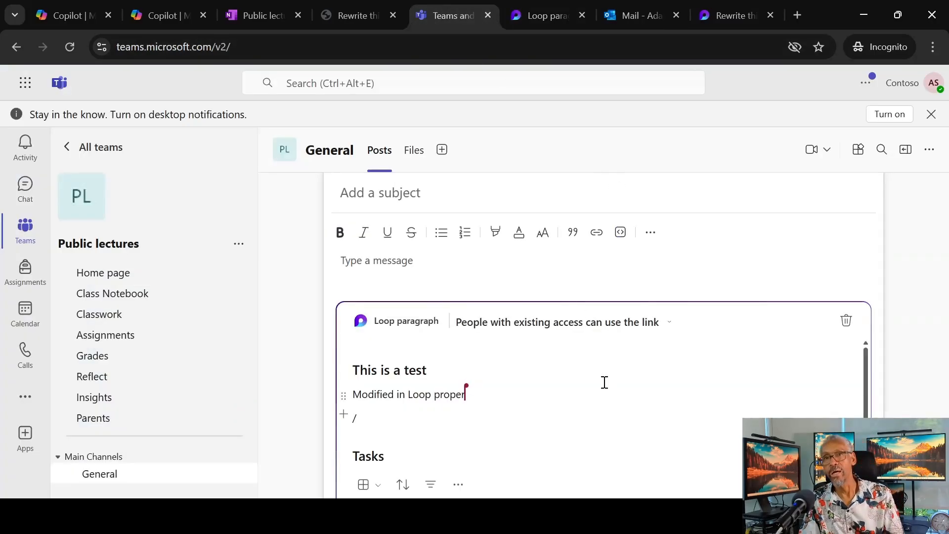
pyautogui.scroll(-3, 604, 383)
pyautogui.scroll(3, 536, 364)
pyautogui.moveTo(472, 394); pyautogui.dragTo(311, 394)
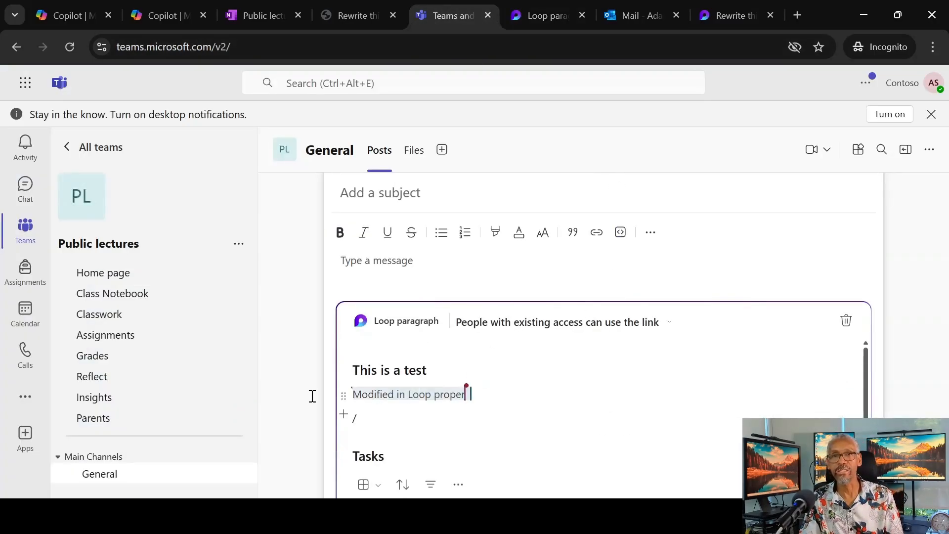
pyautogui.click(511, 388)
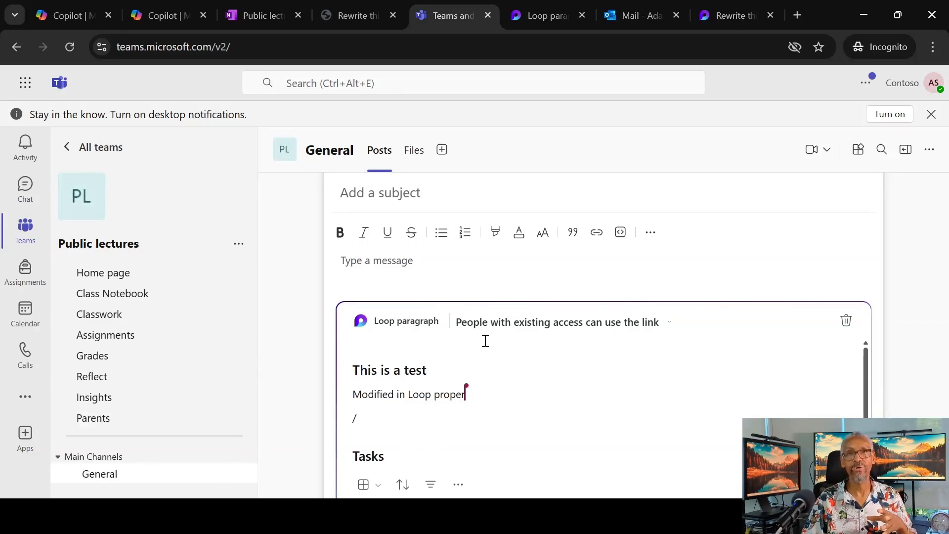
# In the Teams Loop paragraph, append " - Back at you" to the "Modified in Loop proper" line and remove the stray slash below it.
pyautogui.scroll(-3, 562, 386)
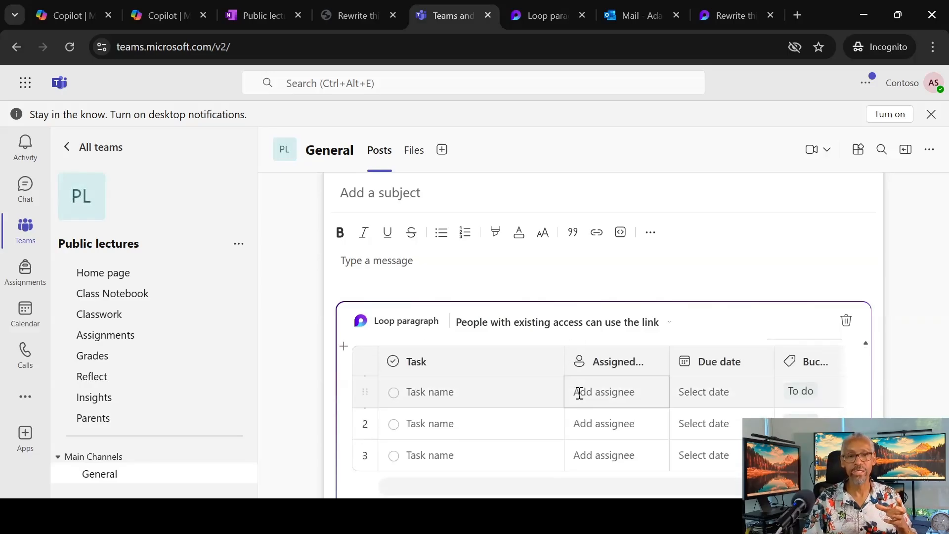
pyautogui.scroll(5, 525, 451)
pyautogui.scroll(-3, 512, 425)
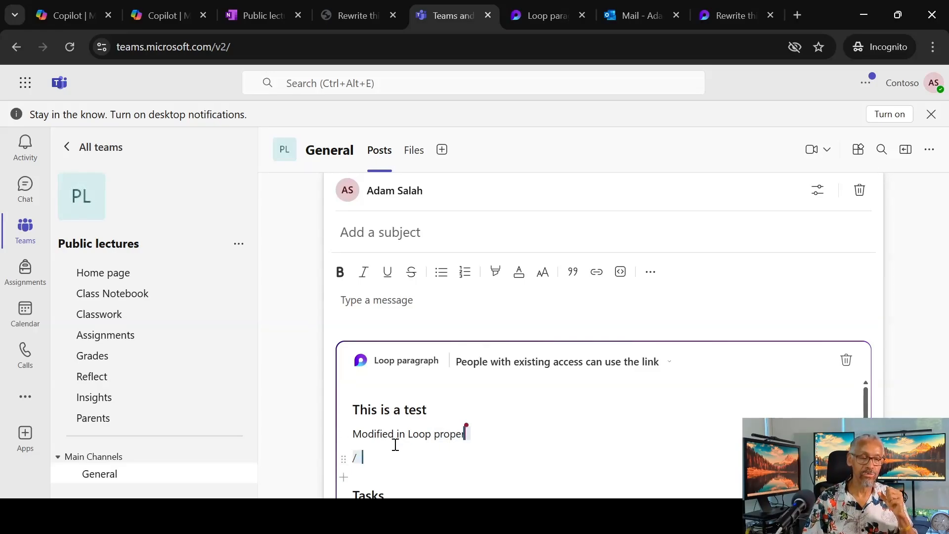
pyautogui.tripleClick(373, 436)
pyautogui.click(373, 436)
pyautogui.click(420, 434)
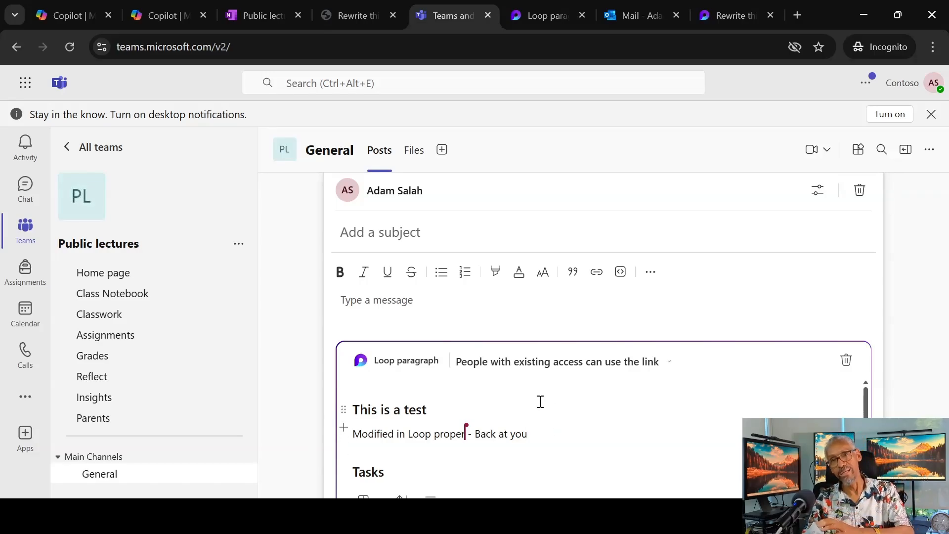
# Return to Loop and restore the page's most recent version dated July 13, 2025 at 4:07 PM from its version history.
pyautogui.click(546, 19)
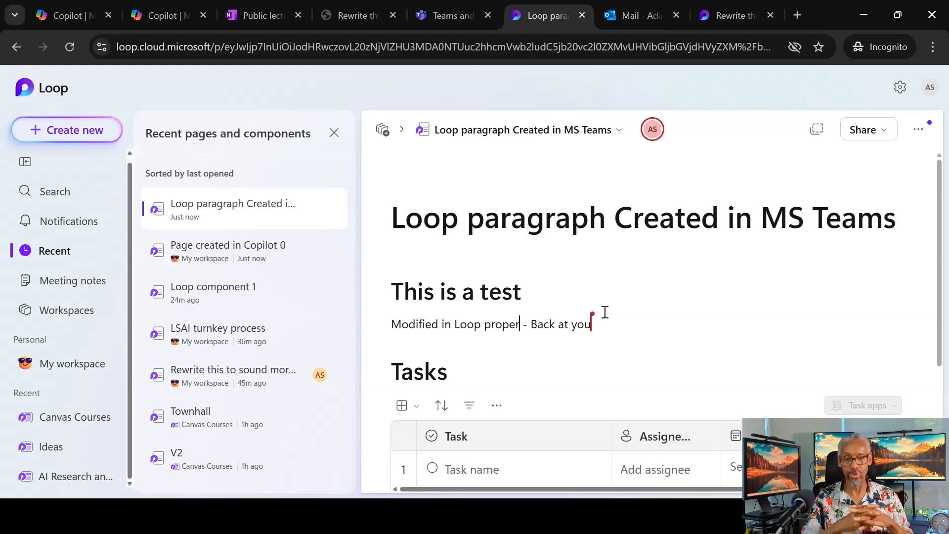
pyautogui.click(917, 130)
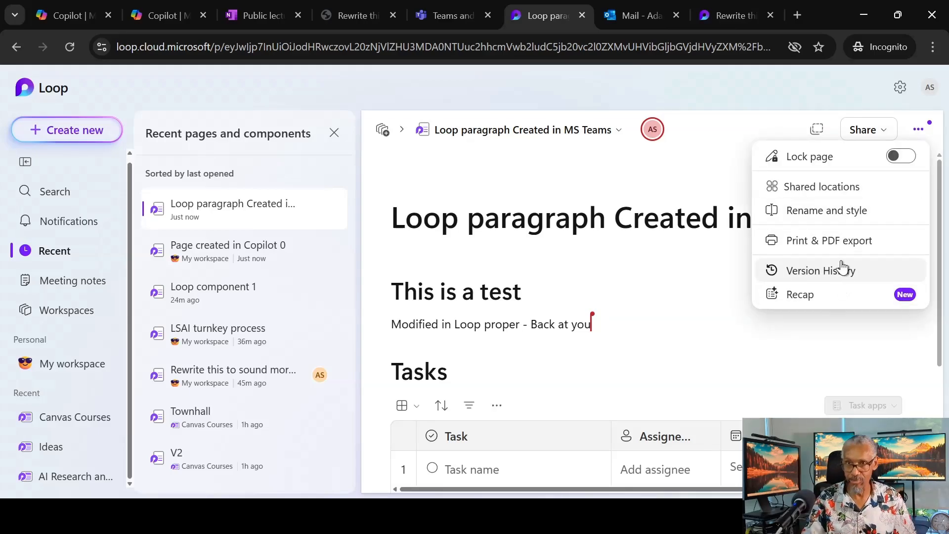
pyautogui.click(840, 269)
pyautogui.scroll(-3, 794, 297)
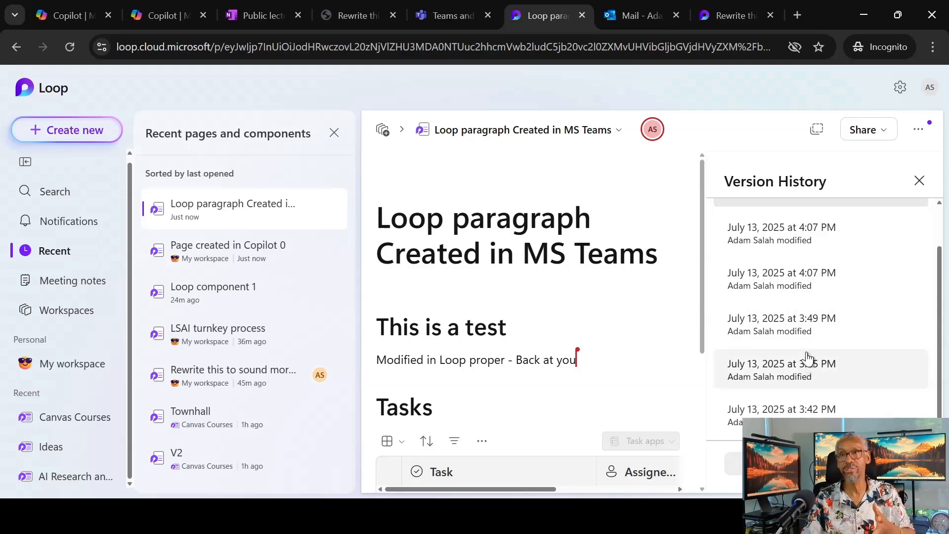
pyautogui.scroll(2, 813, 294)
pyautogui.click(819, 296)
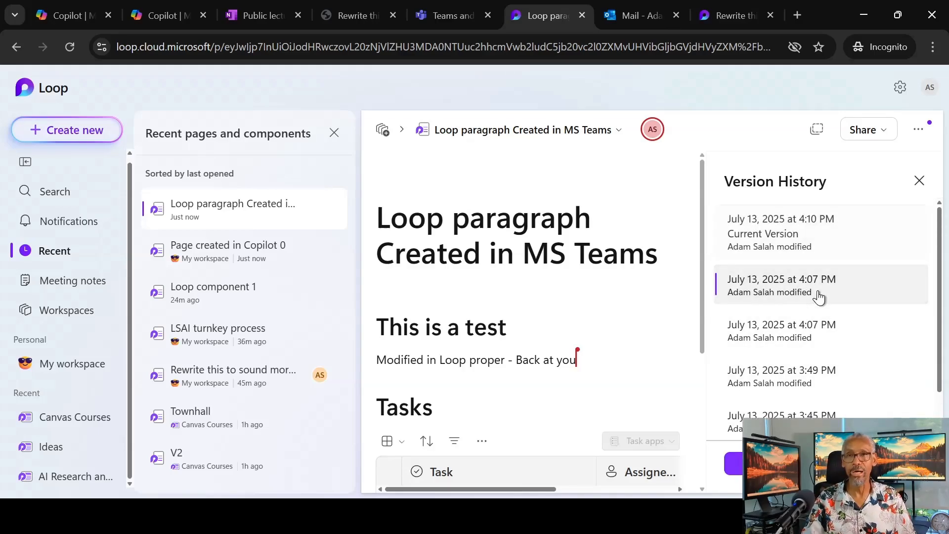
pyautogui.click(733, 463)
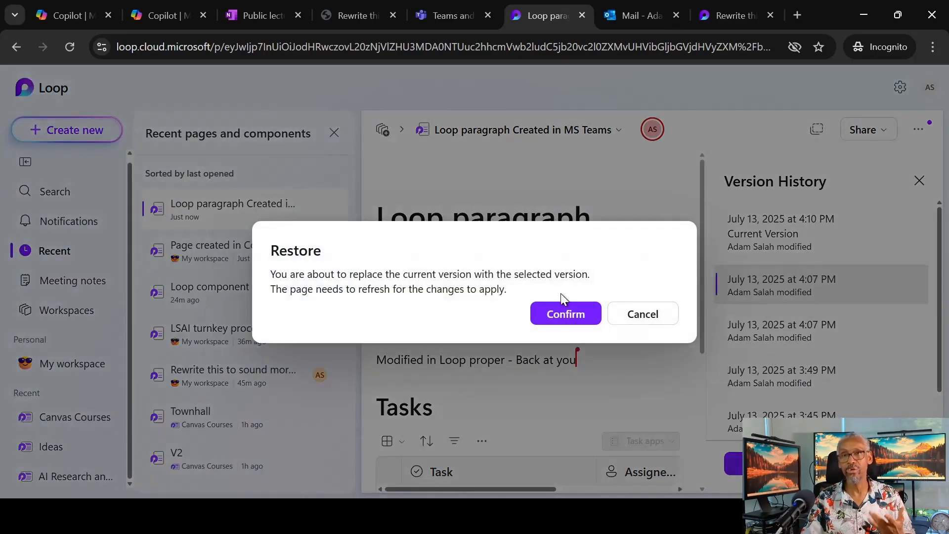
pyautogui.click(561, 312)
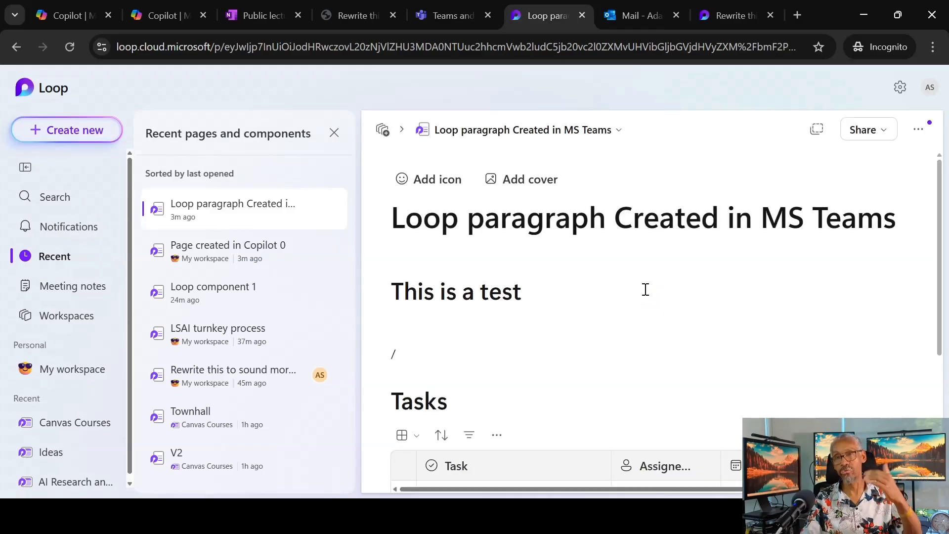
# Reopen the version history and restore the July 13, 2025 at 4:10 PM version directly preceding the current one.
pyautogui.click(918, 129)
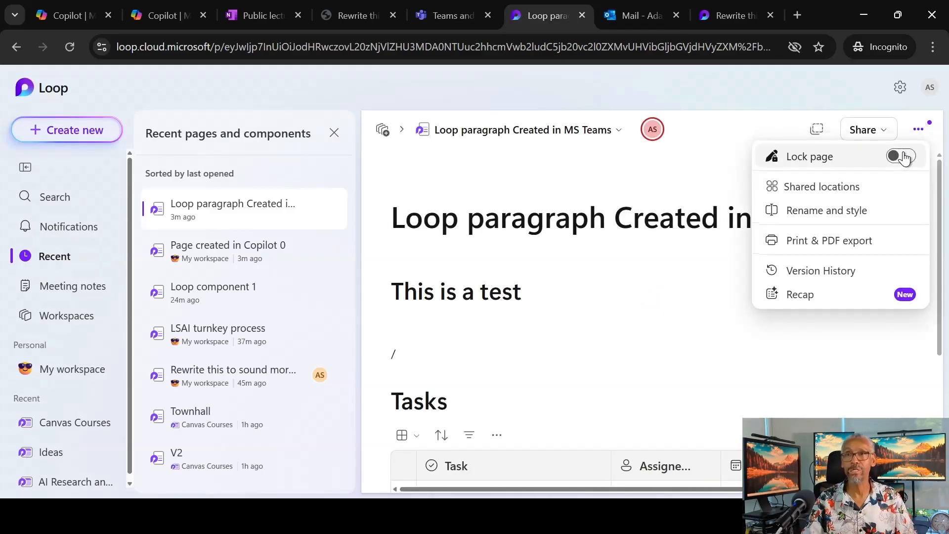
pyautogui.click(835, 270)
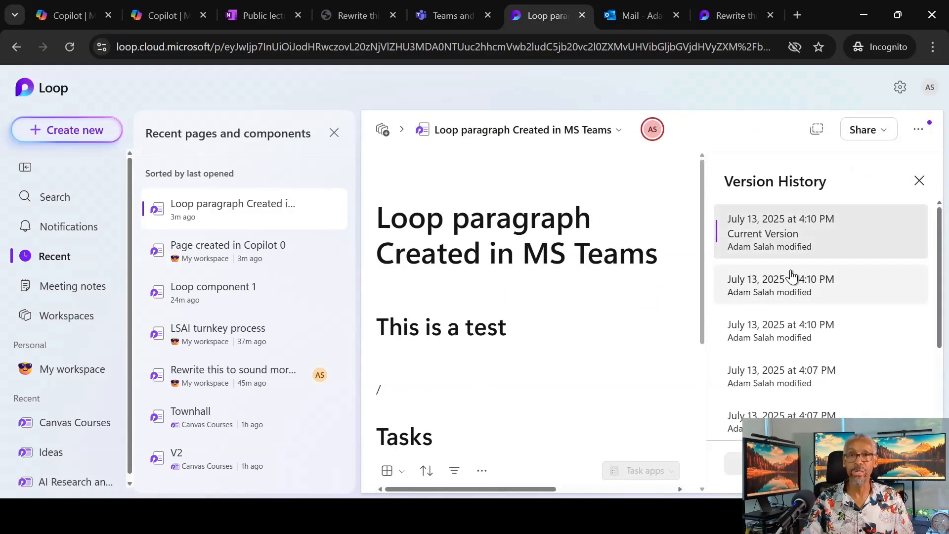
pyautogui.click(792, 276)
pyautogui.click(756, 463)
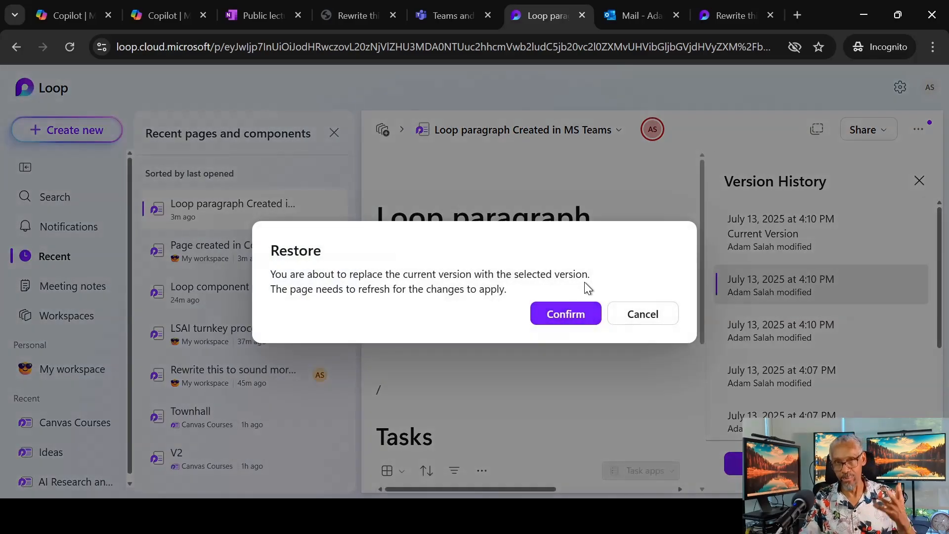
pyautogui.click(575, 313)
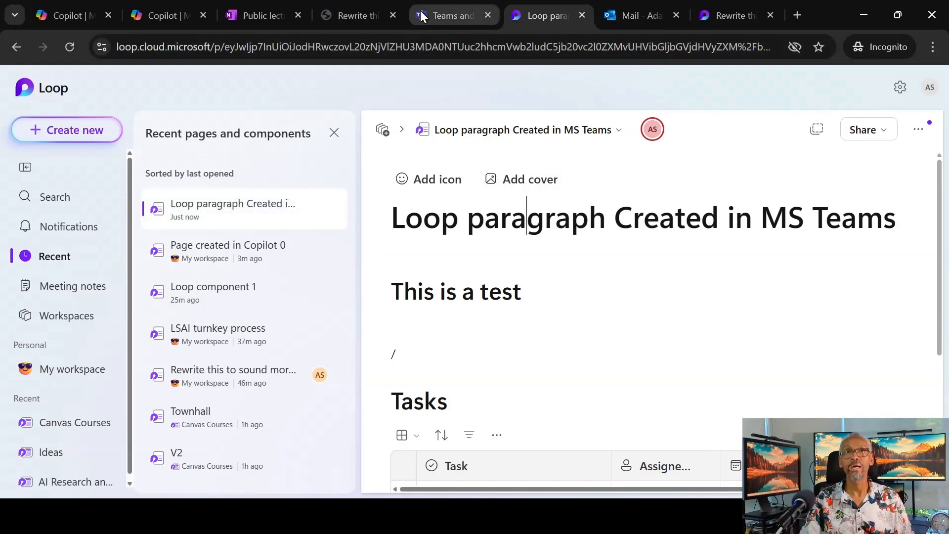
# Check the Loop paragraph's content in the Teams channel post against the restored version and return to the page in Loop.
pyautogui.click(440, 10)
pyautogui.scroll(-3, 583, 329)
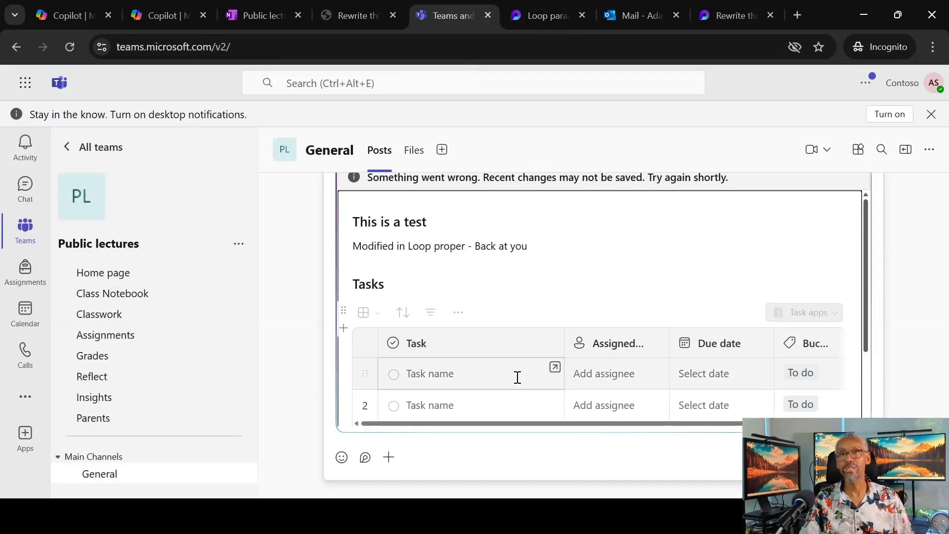
pyautogui.scroll(1, 514, 334)
pyautogui.scroll(-2, 514, 333)
pyautogui.scroll(2, 509, 319)
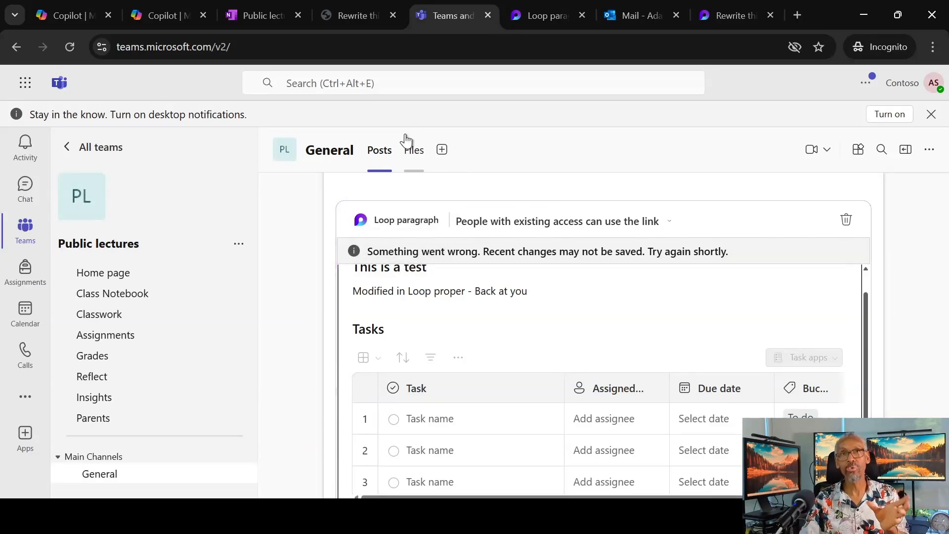
pyautogui.click(537, 19)
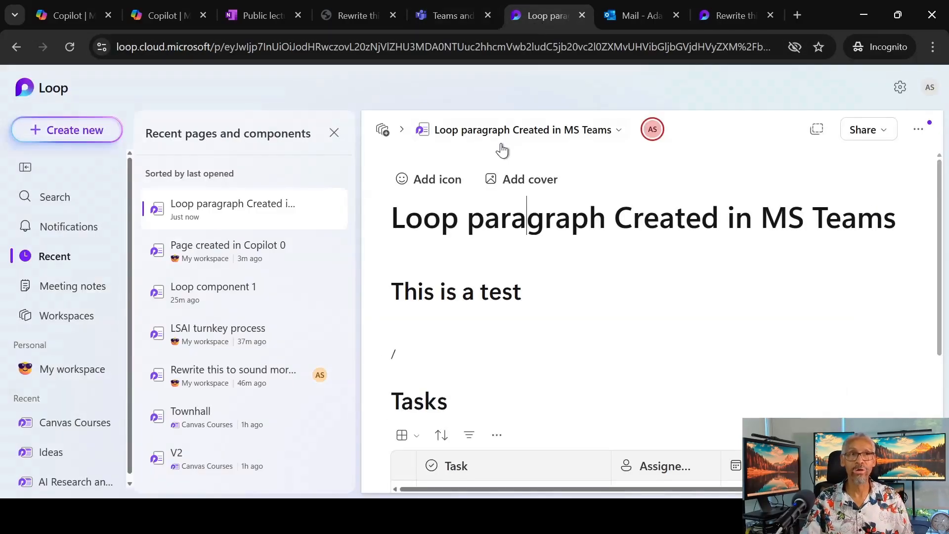
pyautogui.click(479, 276)
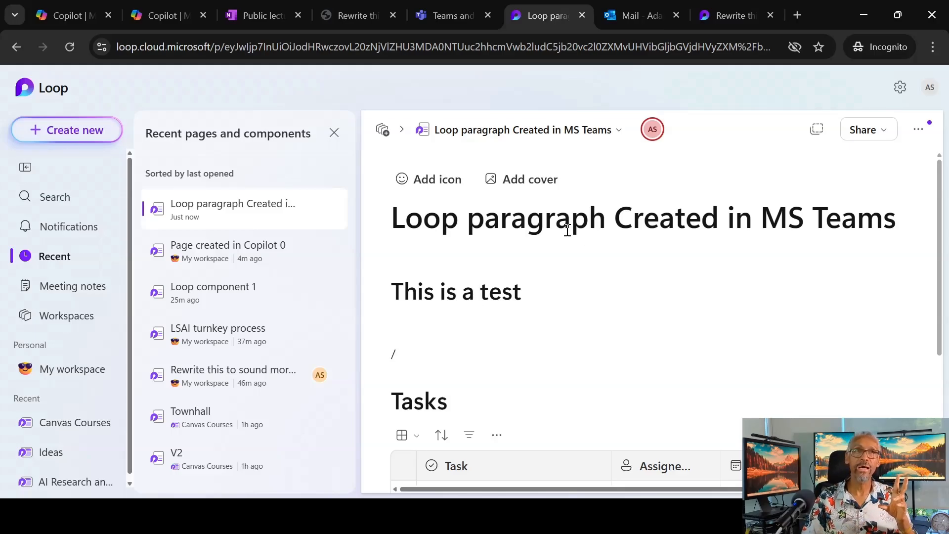
# Switch to Microsoft 365 Copilot, open the "Page created in Copilot 0" page and append "- Added in Copilot" to the paragraph under the prompt heading.
pyautogui.click(172, 15)
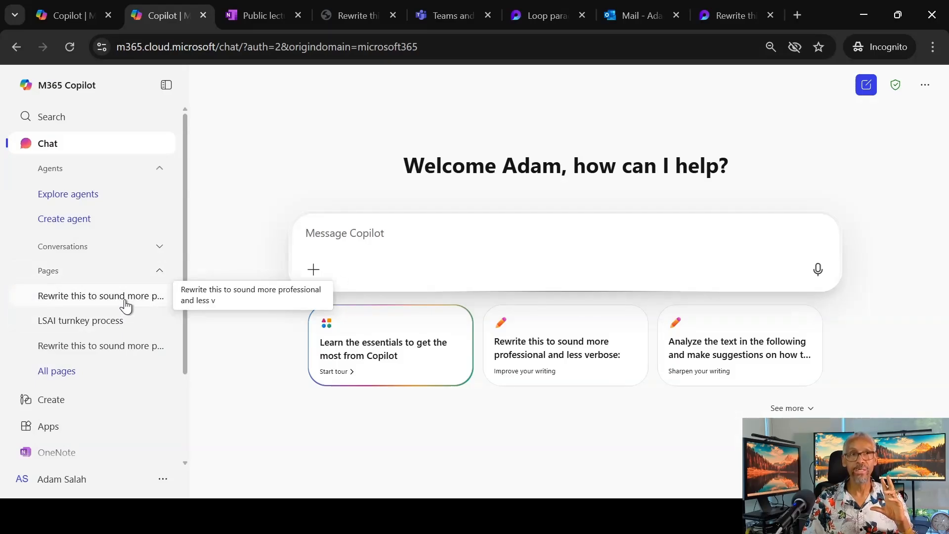
pyautogui.click(72, 54)
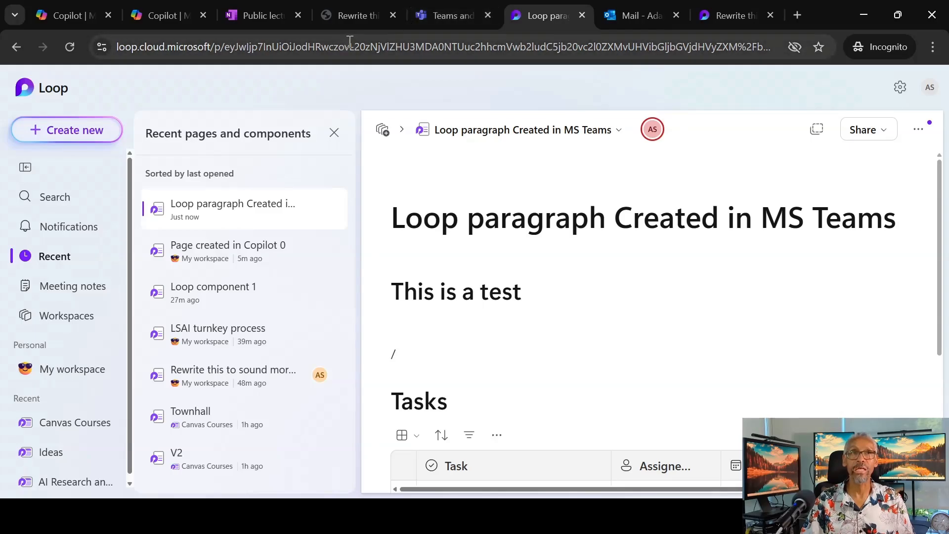
pyautogui.click(165, 13)
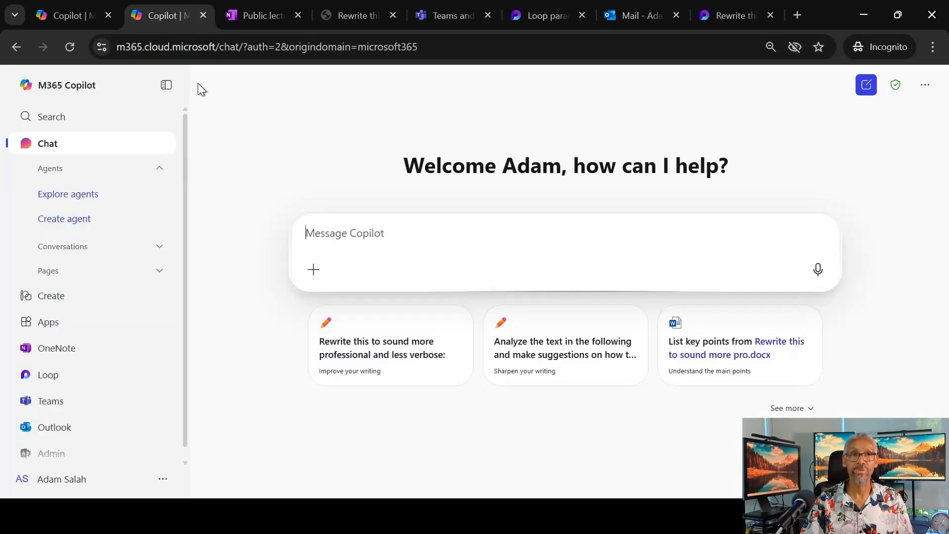
pyautogui.click(150, 272)
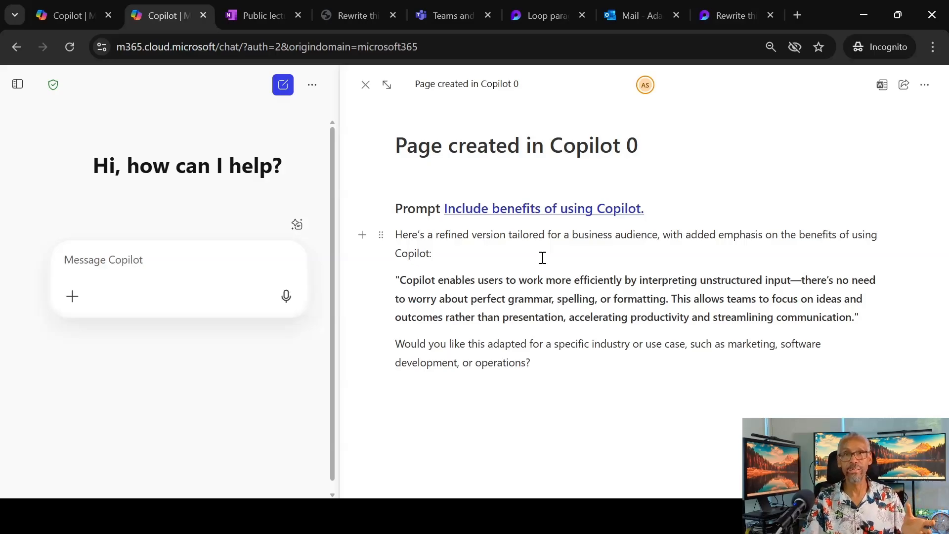
pyautogui.write('-  ')
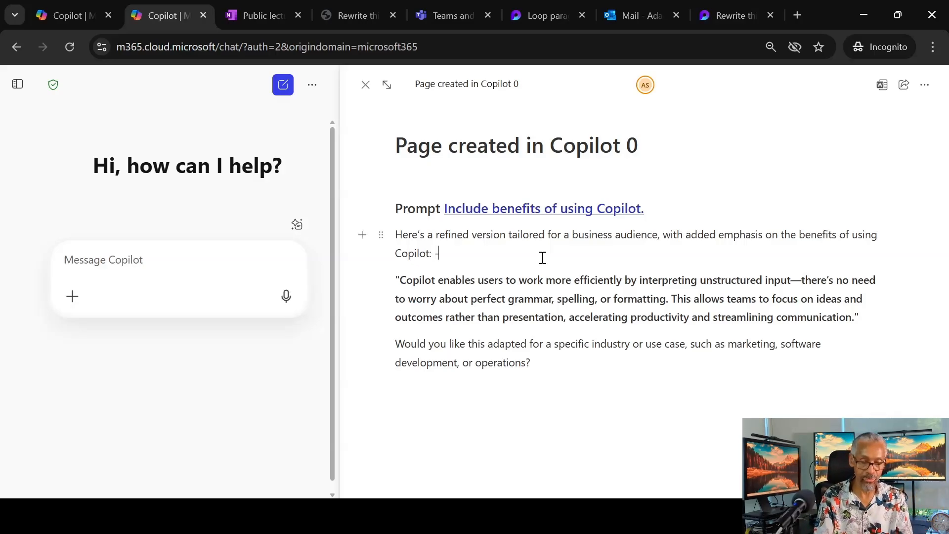
pyautogui.write('Added in ')
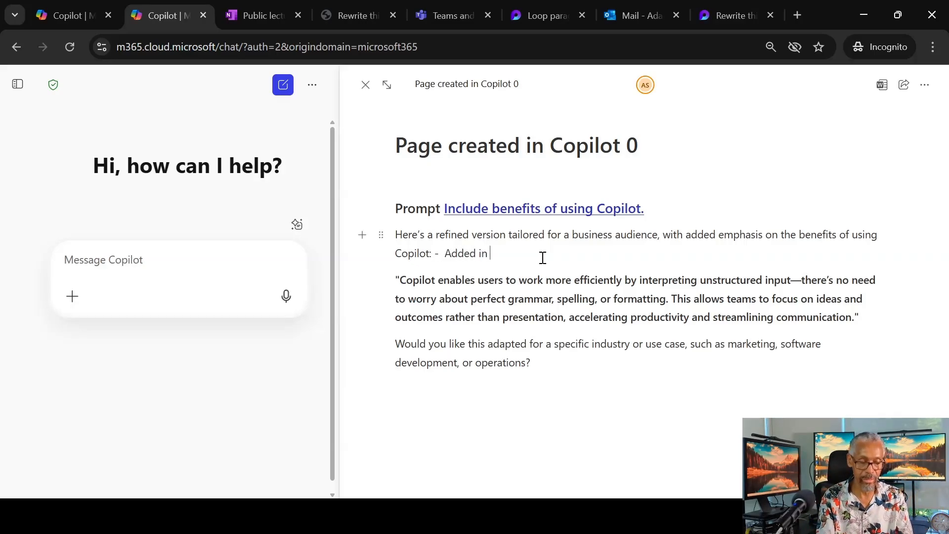
pyautogui.write('Copilot')
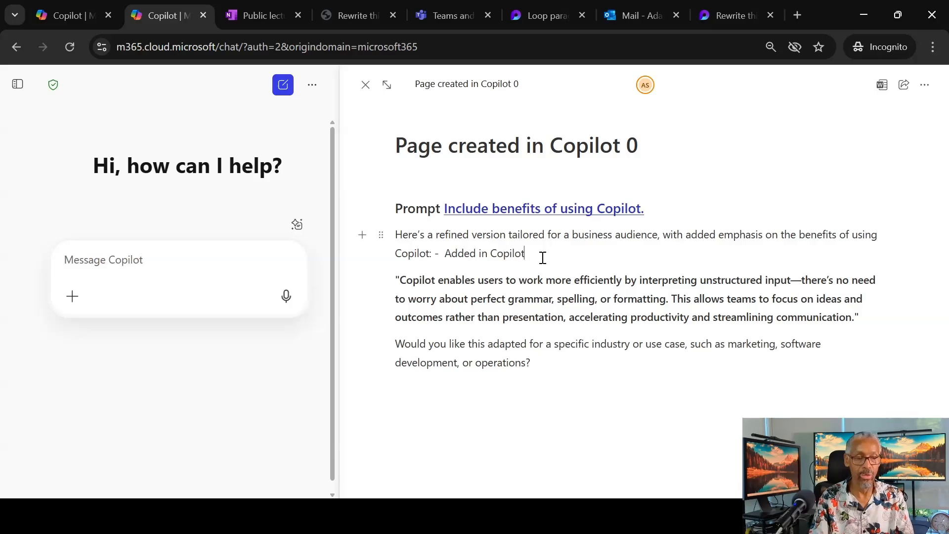
# Switch to Loop, look through the recent Loop component 1 and Loop paragraph pages, and check "Page created in Copilot 0" for the Copilot edit.
pyautogui.click(524, 17)
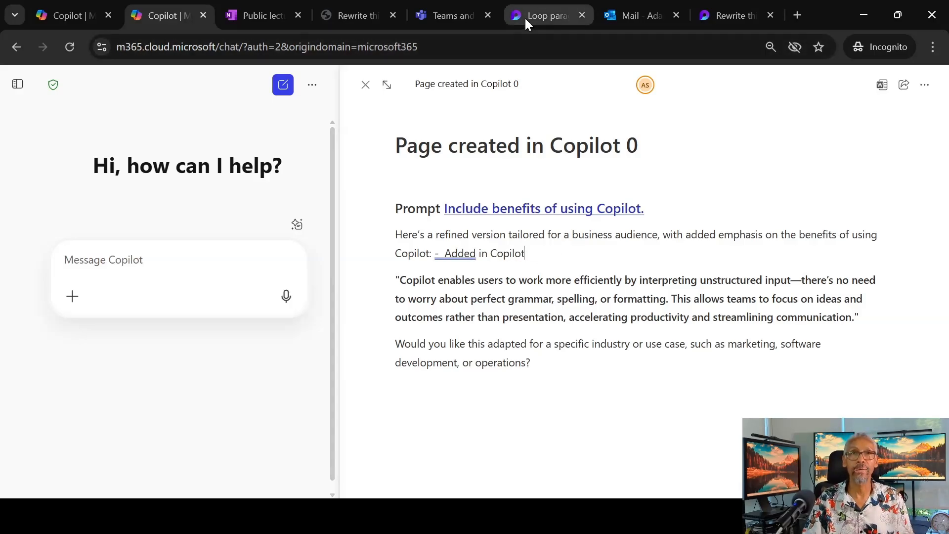
pyautogui.click(258, 284)
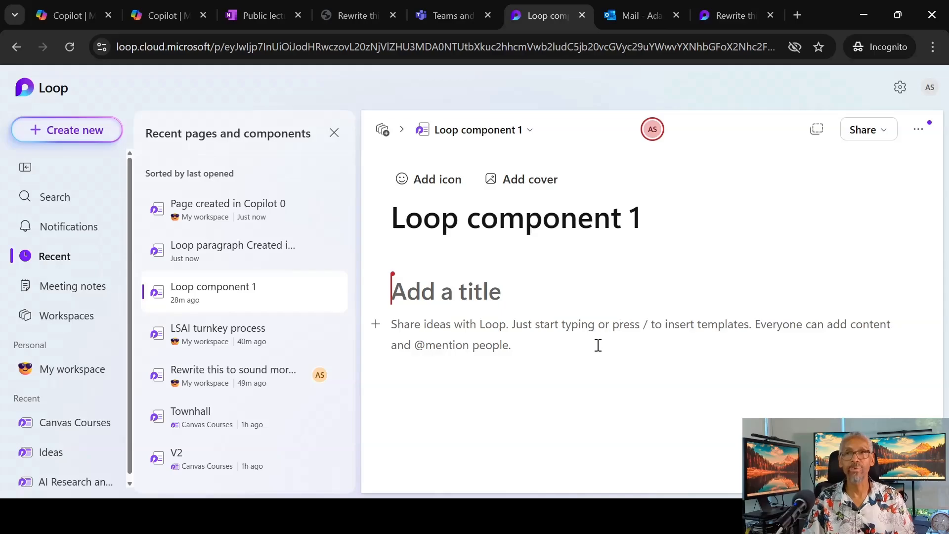
pyautogui.click(290, 260)
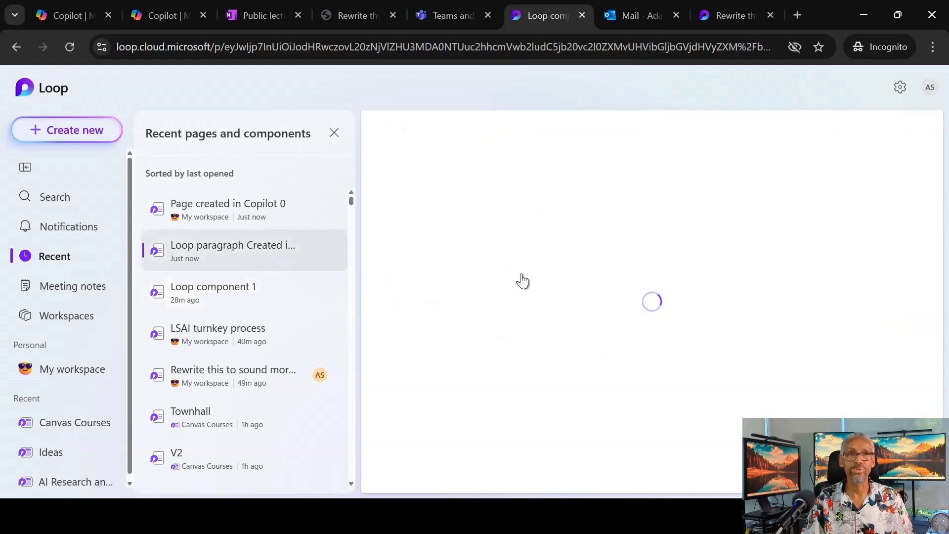
pyautogui.scroll(-5, 612, 307)
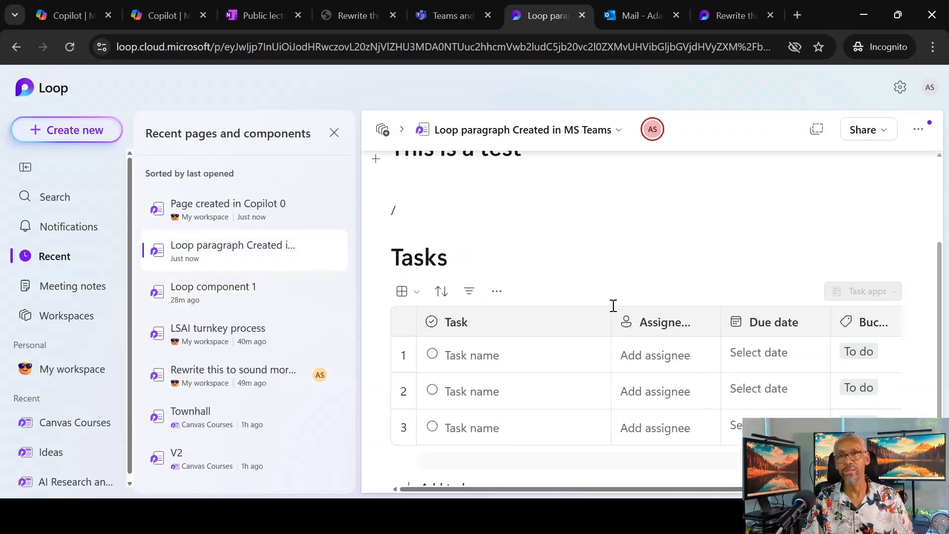
pyautogui.scroll(5, 612, 306)
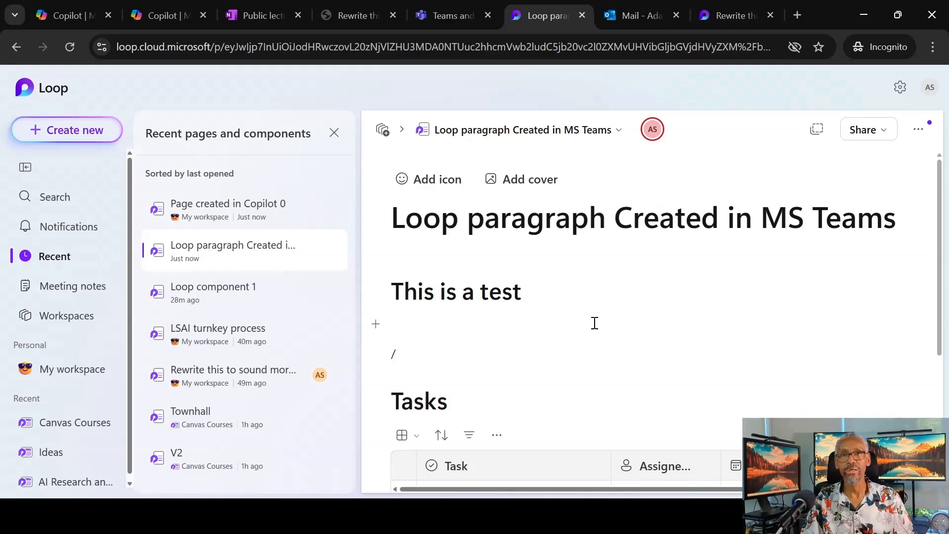
pyautogui.click(247, 210)
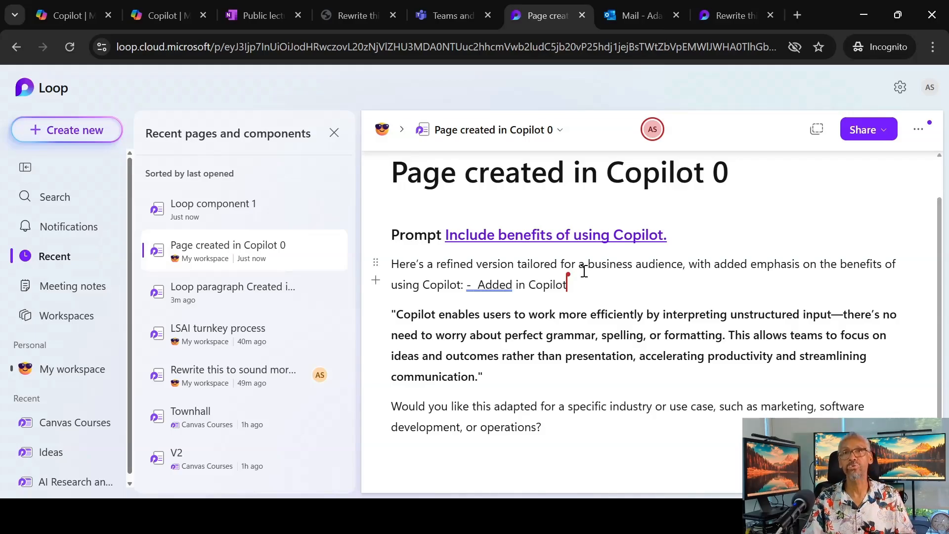
# On a new line below the edited paragraph, examine Loop's insertable components through to GitHub, Planner, Jira and Trello, and remove the slash.
pyautogui.moveTo(571, 295)
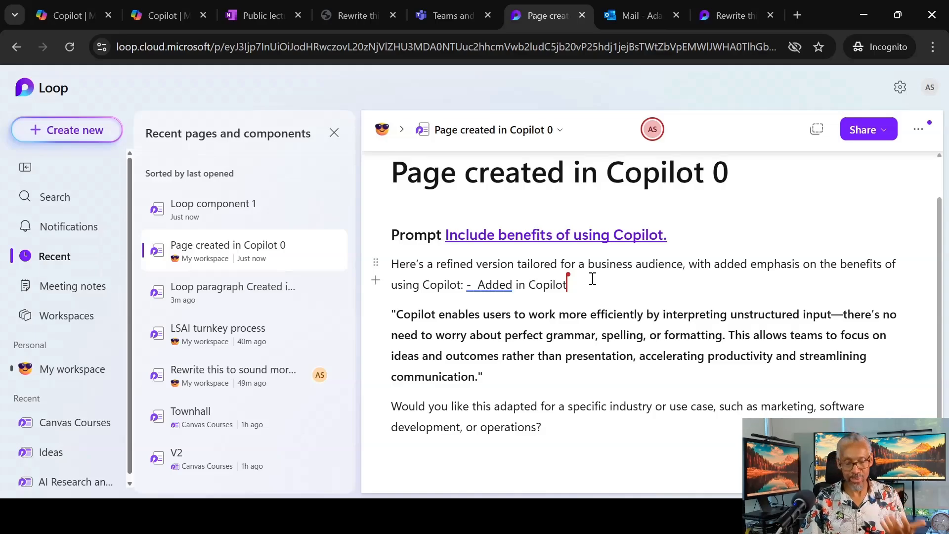
pyautogui.press('Return')
pyautogui.write('/')
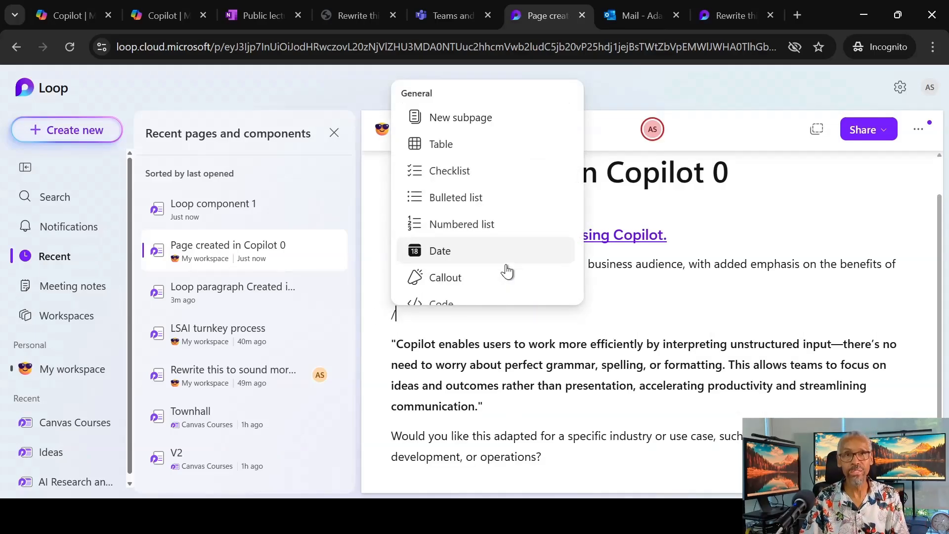
pyautogui.scroll(-2, 512, 233)
pyautogui.scroll(-7, 506, 223)
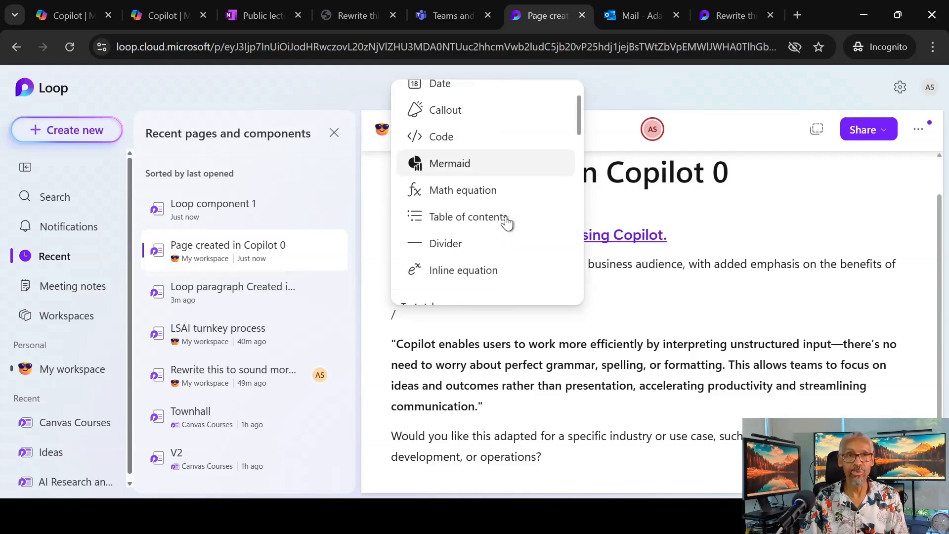
pyautogui.scroll(-10, 506, 223)
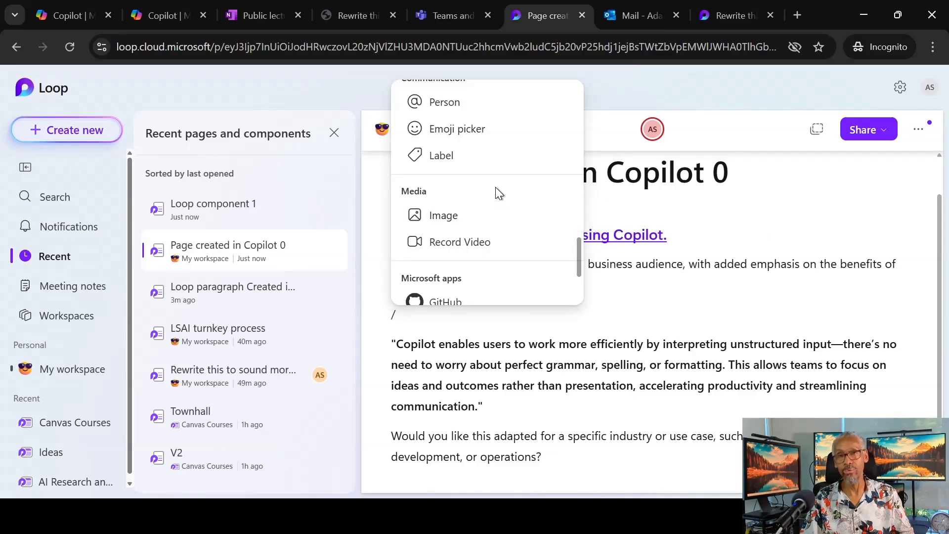
pyautogui.scroll(-3, 495, 188)
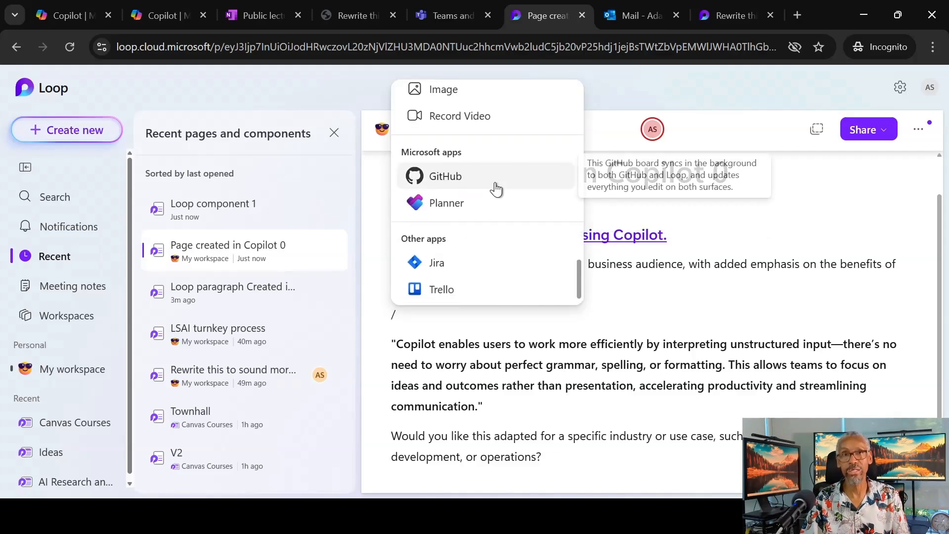
pyautogui.scroll(7, 496, 189)
pyautogui.scroll(10, 494, 189)
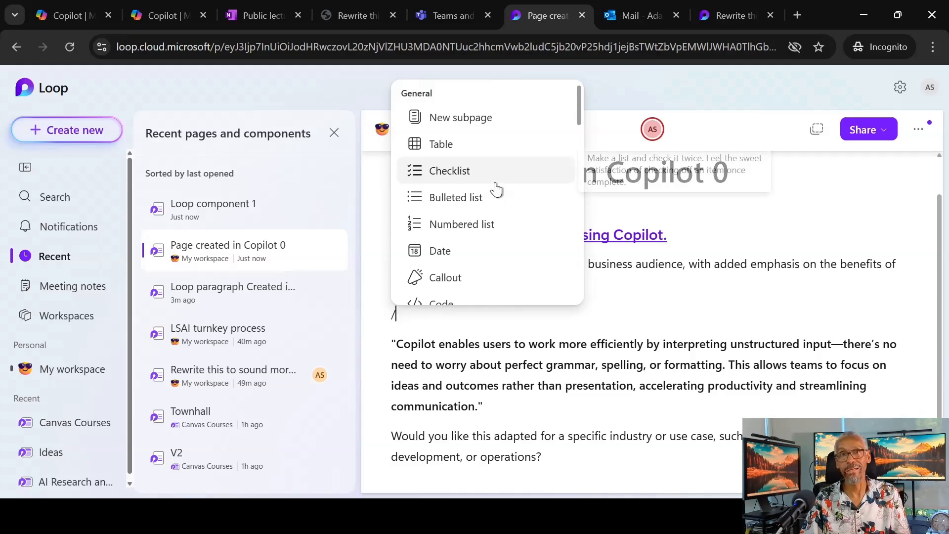
pyautogui.scroll(-5, 481, 258)
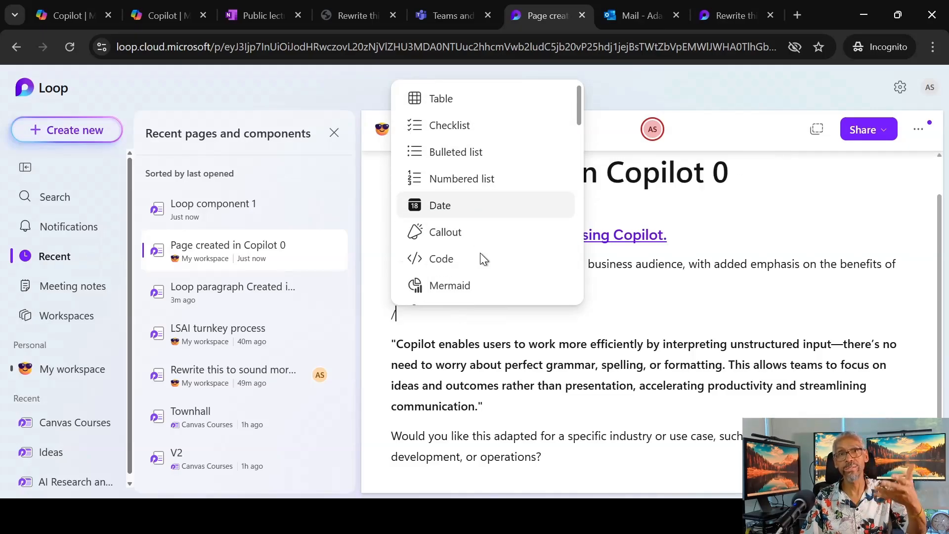
pyautogui.scroll(-8, 481, 236)
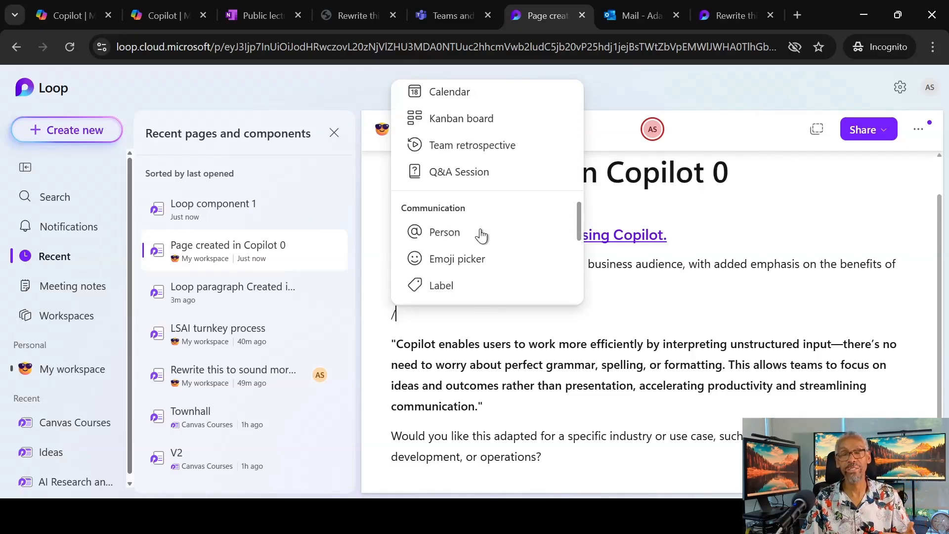
pyautogui.scroll(-3, 481, 236)
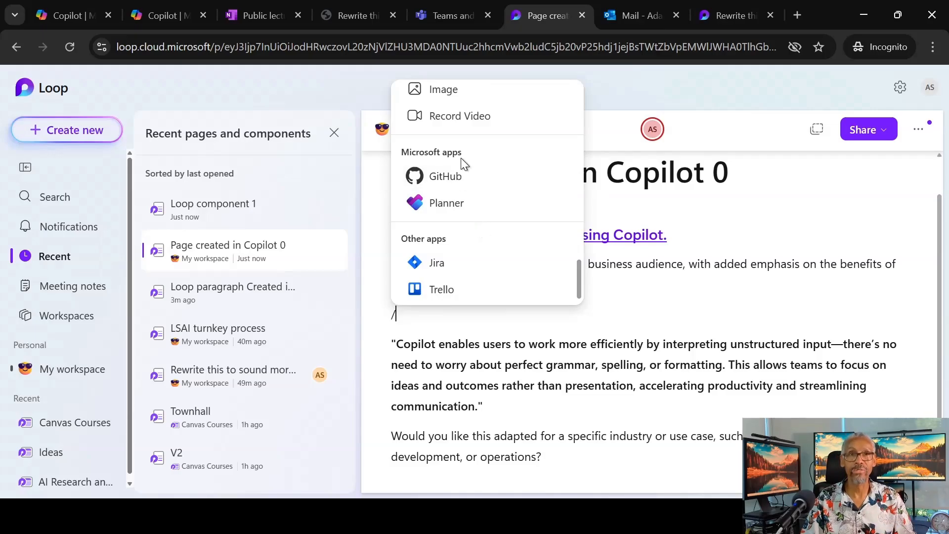
pyautogui.moveTo(466, 183)
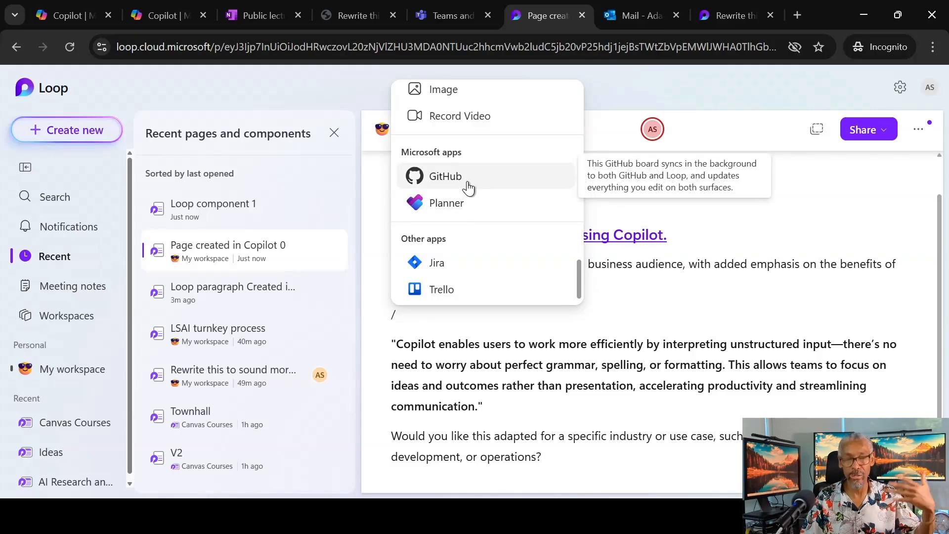
pyautogui.press('BackSpace')
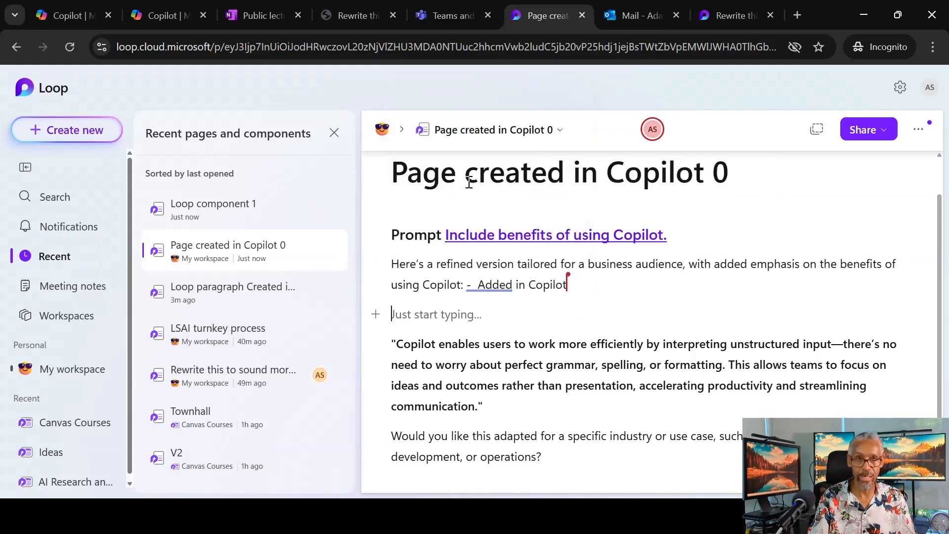